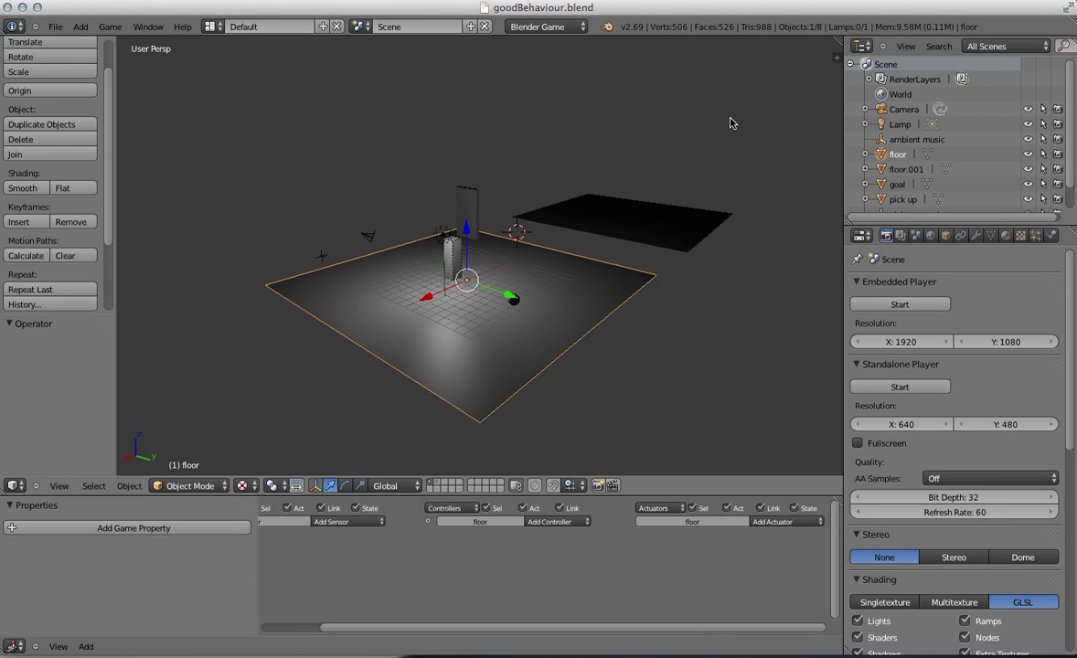
Step: Run the game in the 3D view, drive the player block with the Up arrow, then stop it
left_click(891, 305)
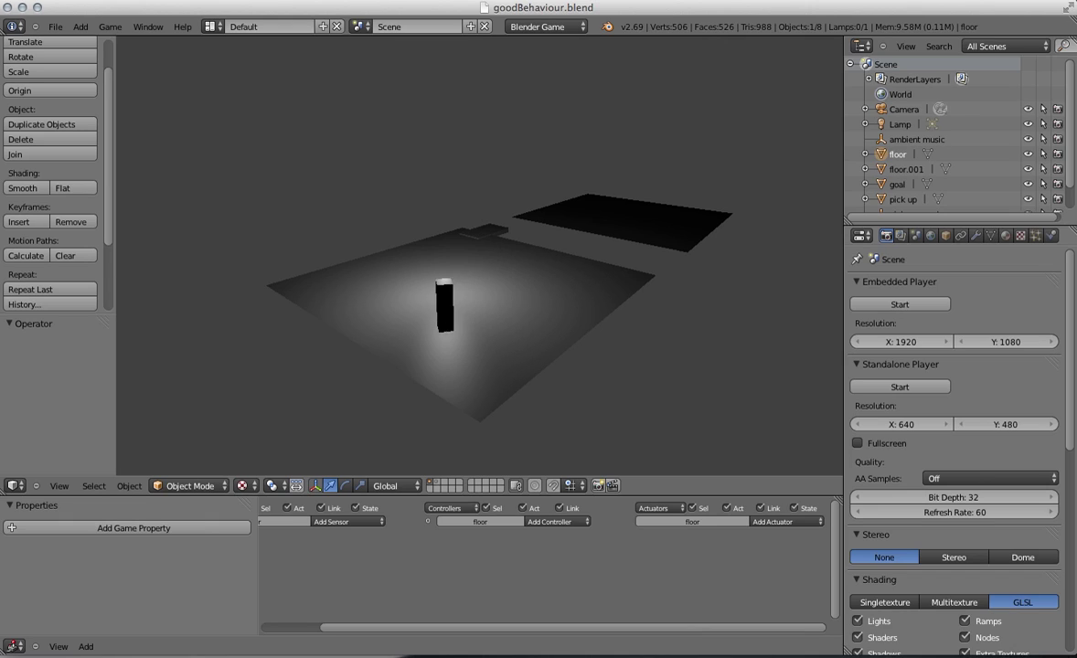
key("Up")
key("Up")
key("Up")
key("Up")
key("Escape")
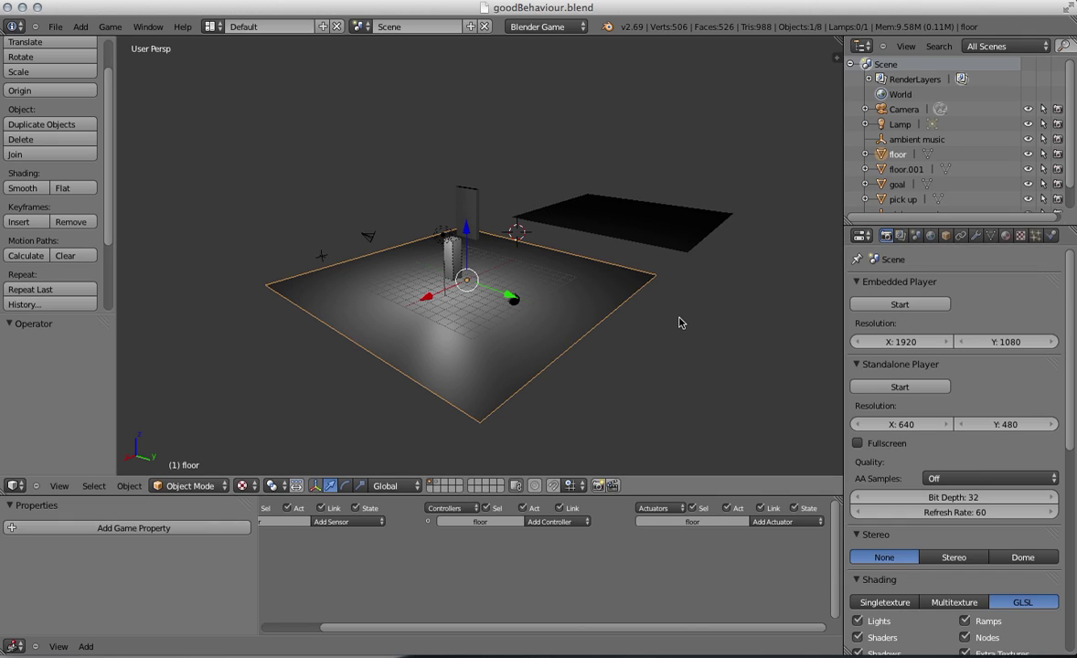
Step: Test the game in a separate standalone player window, then close it and restore the editor
left_click(905, 388)
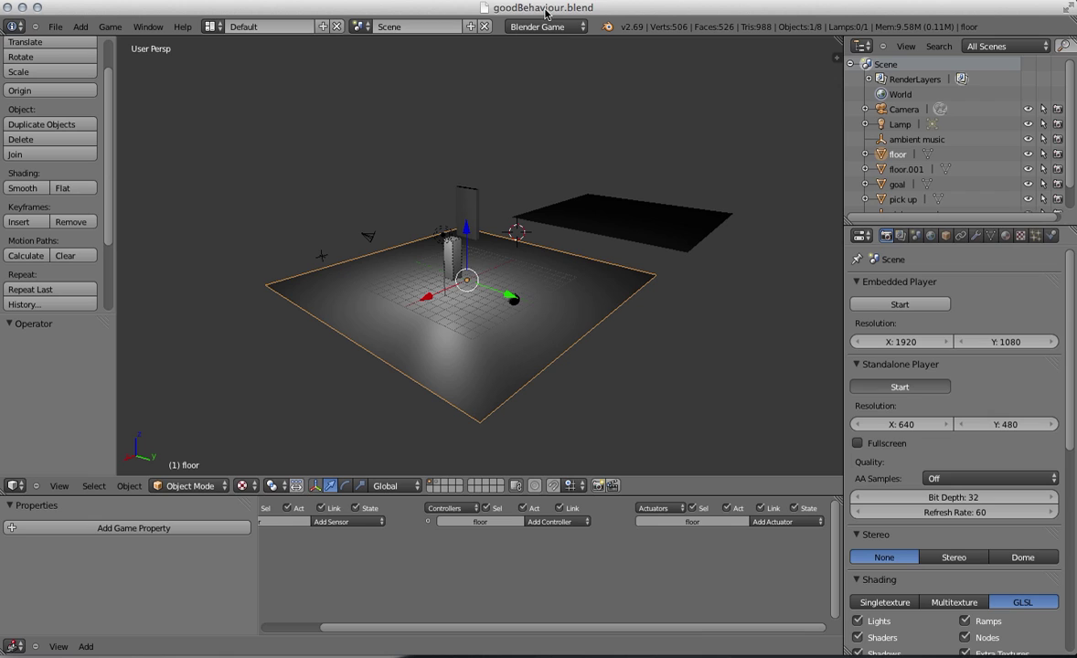
left_click_drag(546, 12, 565, 178)
left_click_drag(438, 86, 597, 65)
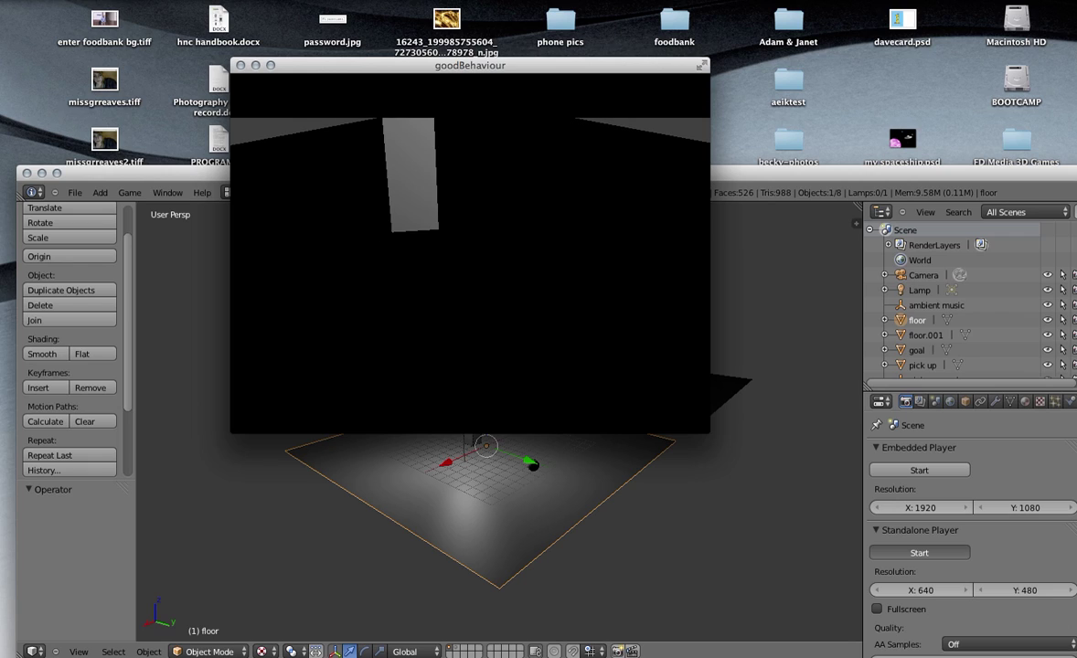
key("Escape")
left_click_drag(553, 174, 541, 7)
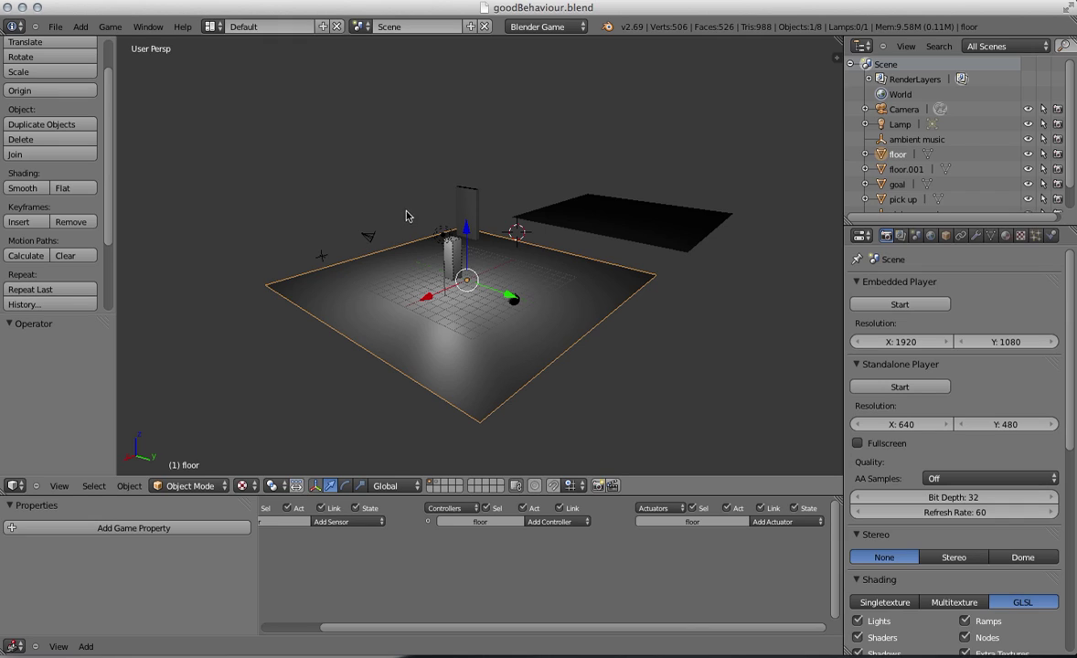
Step: Select the camera and switch the 3D view to Quad View
right_click(371, 243)
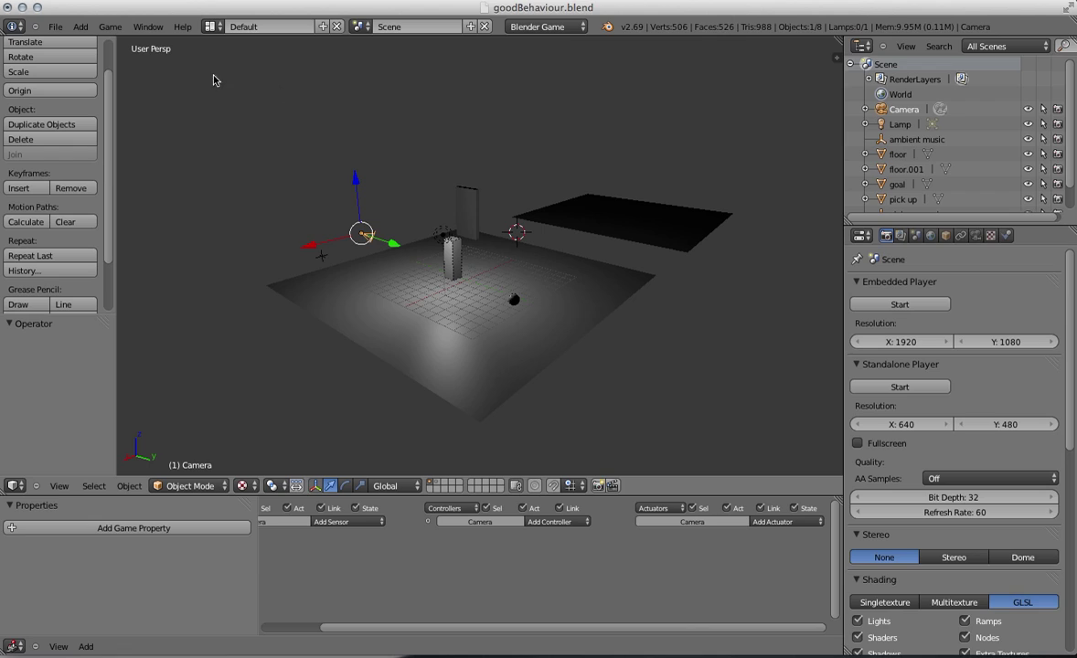
left_click(59, 486)
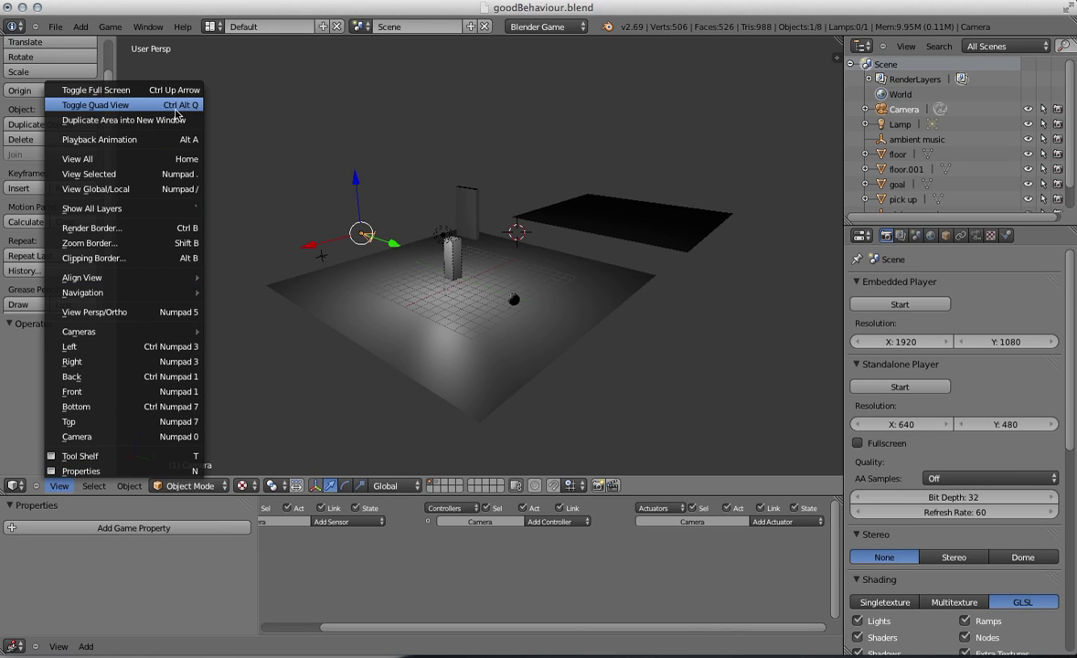
left_click(139, 109)
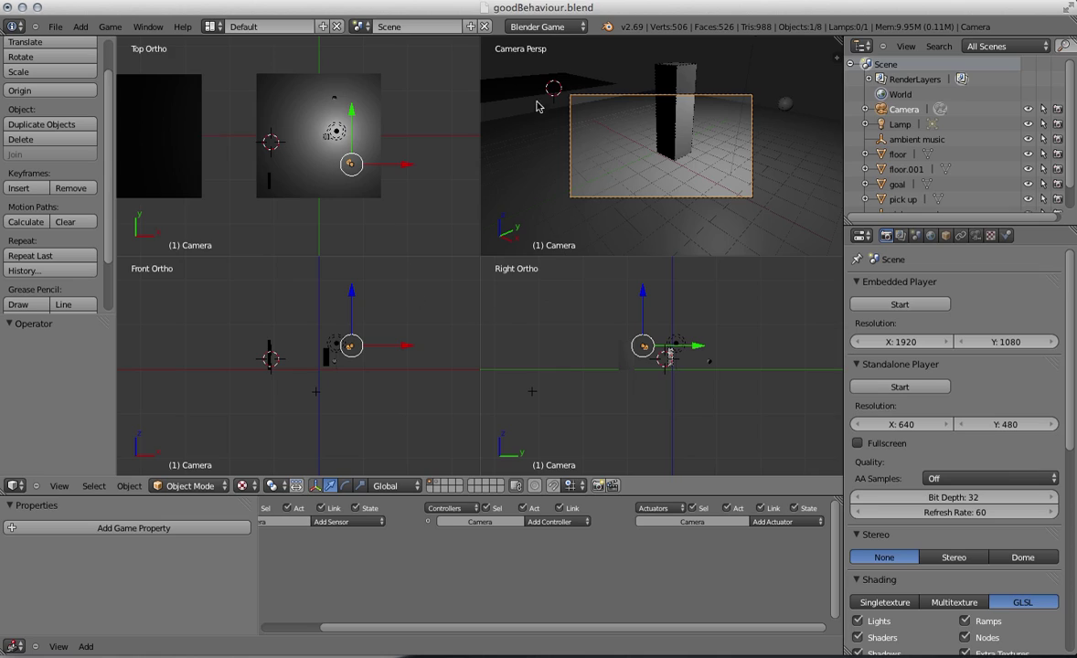
Step: Make the top-right pane look through the scene camera
left_click(631, 128)
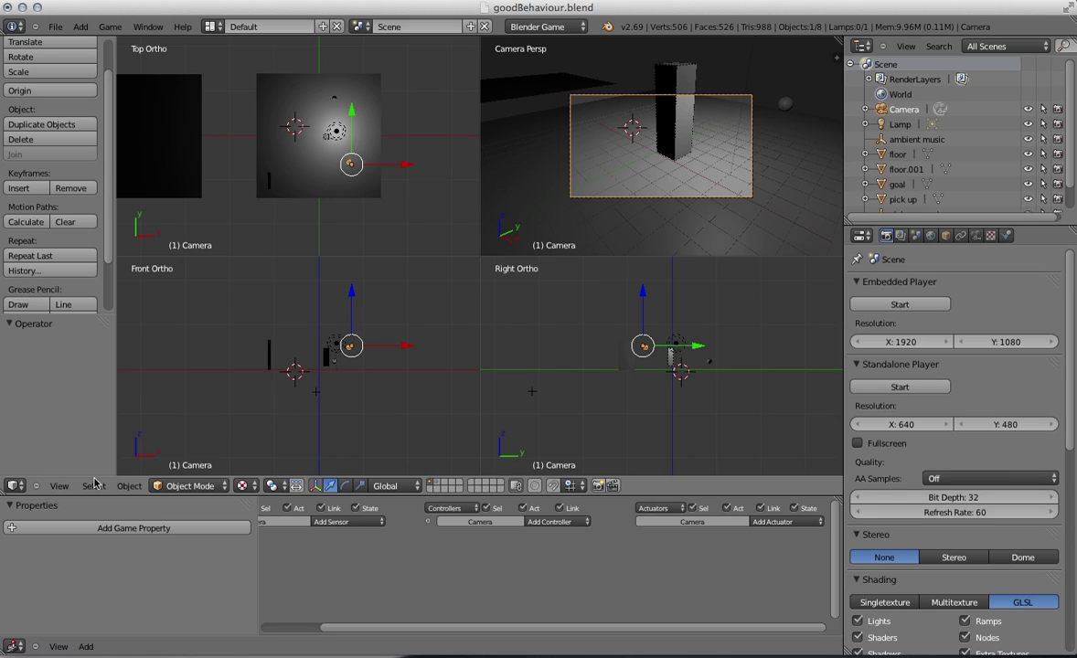
left_click(58, 487)
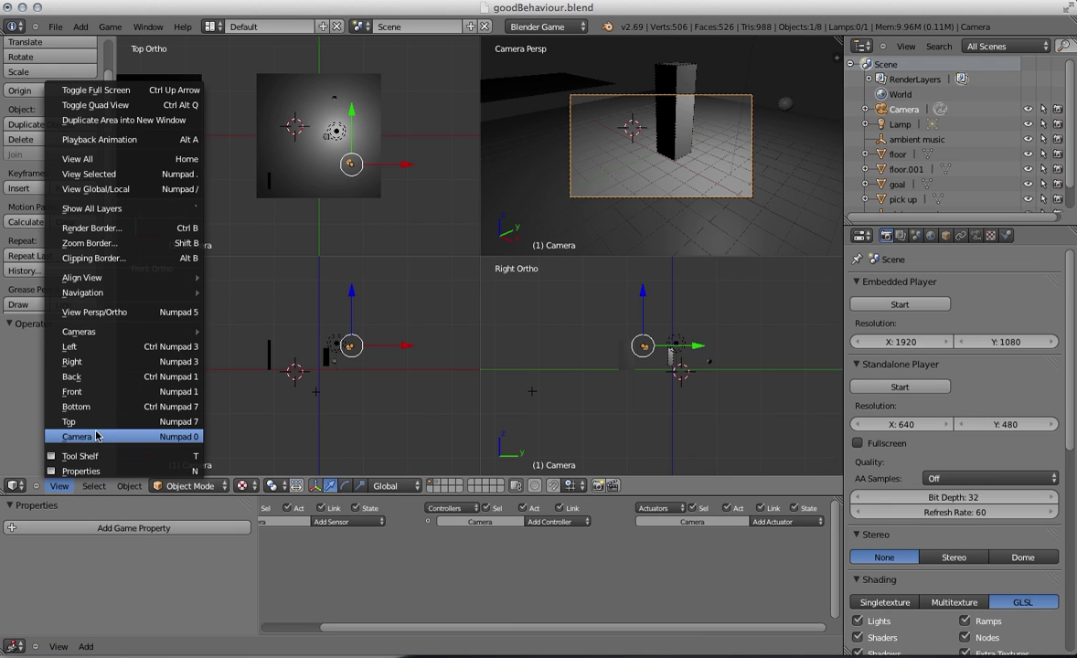
left_click(76, 437)
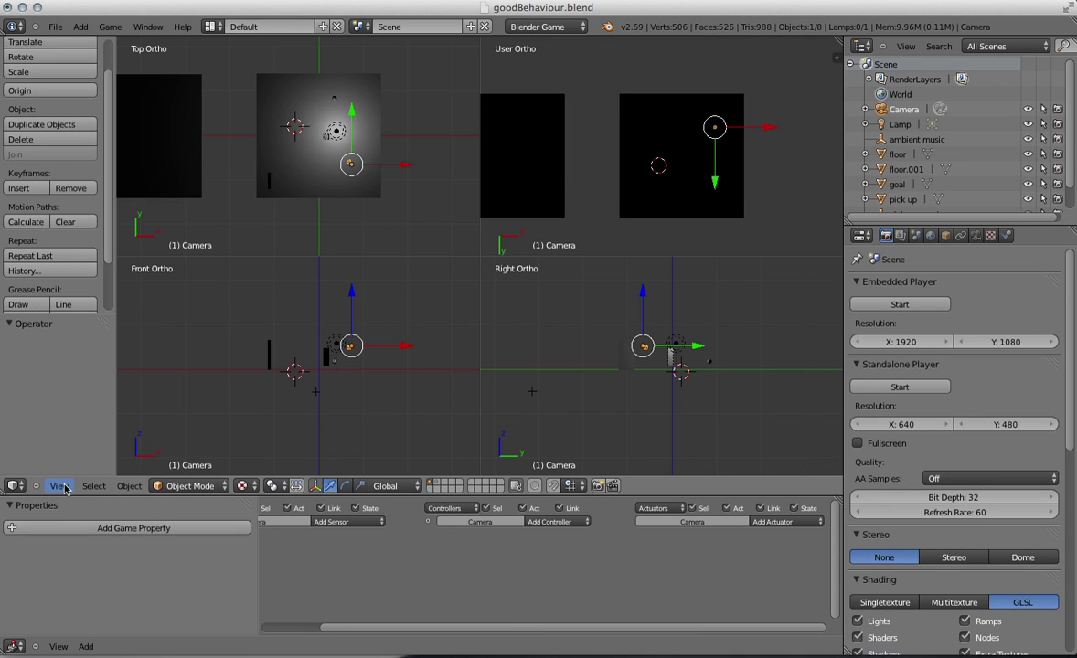
left_click(59, 487)
left_click(78, 438)
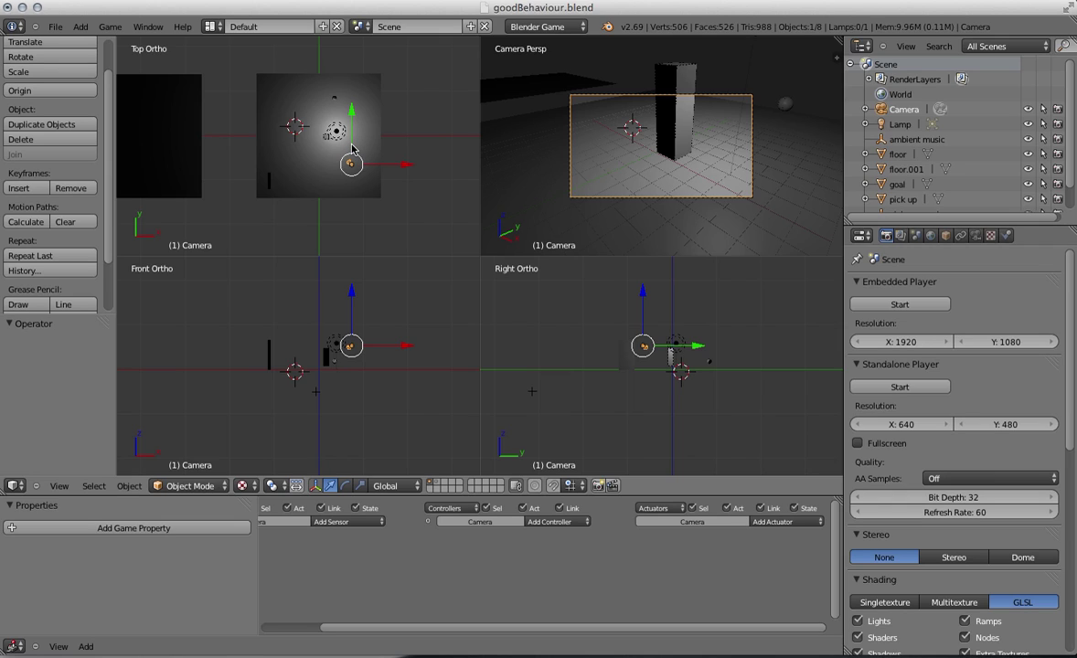
Step: Pull the camera back along Y and tilt it with the rotate manipulator
left_click_drag(353, 149, 445, 234)
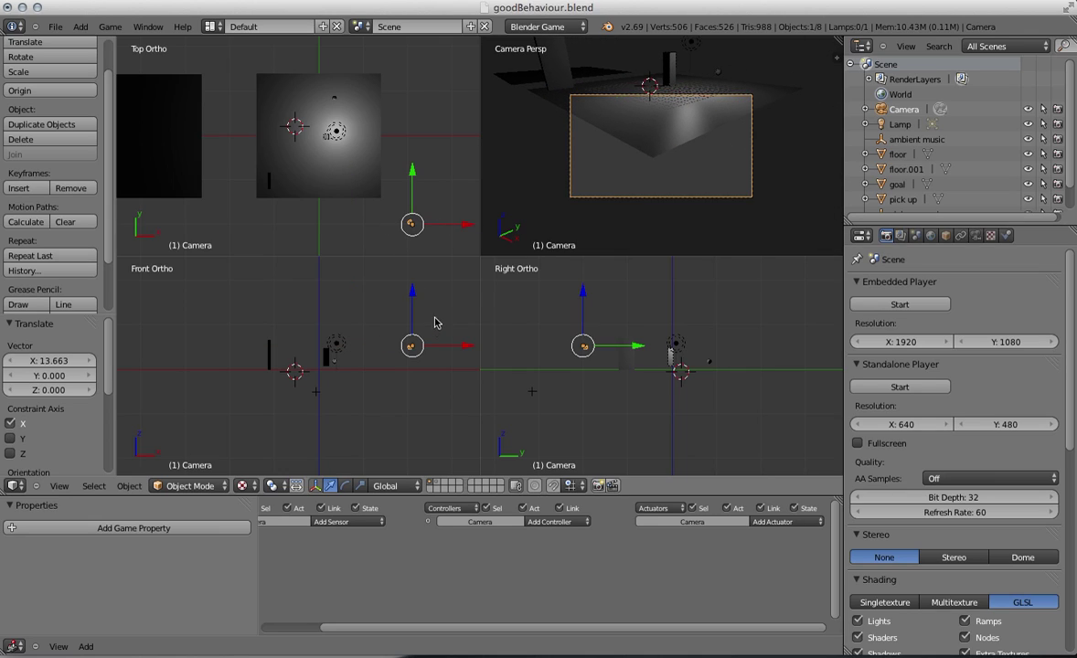
left_click(346, 486)
left_click_drag(385, 233, 357, 223)
left_click_drag(412, 196, 420, 135)
Step: Slide the camera along Y and then X to bring it behind the player block
left_click(329, 485)
scroll(425, 206, "up", 2)
scroll(402, 192, "down", 4)
key("g")
key("y")
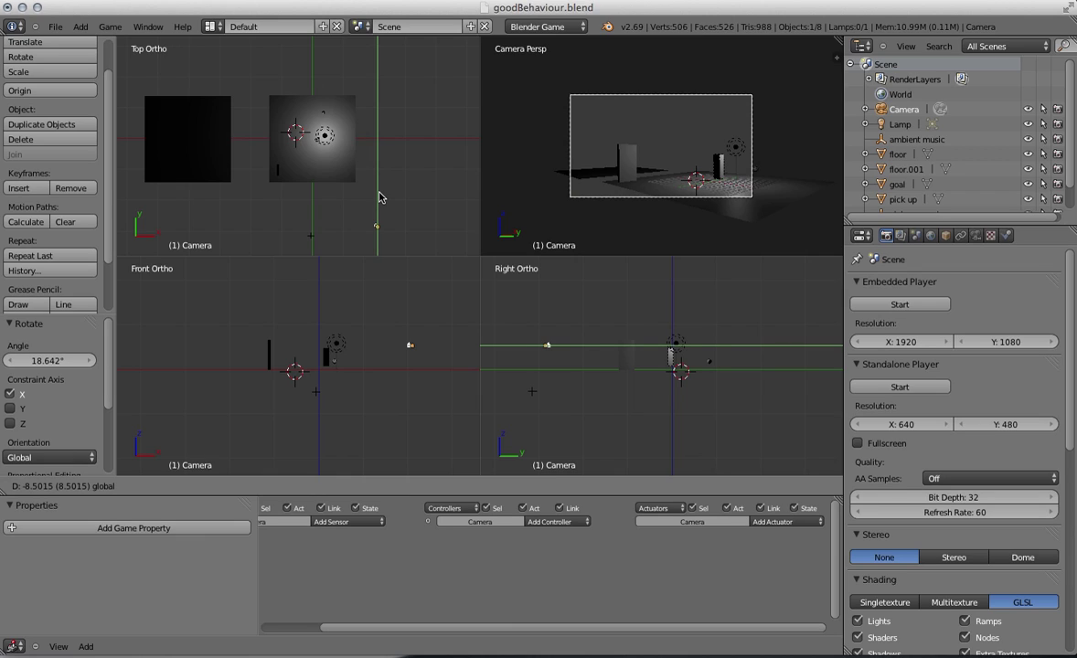
left_click(380, 196)
scroll(379, 197, "down", 1)
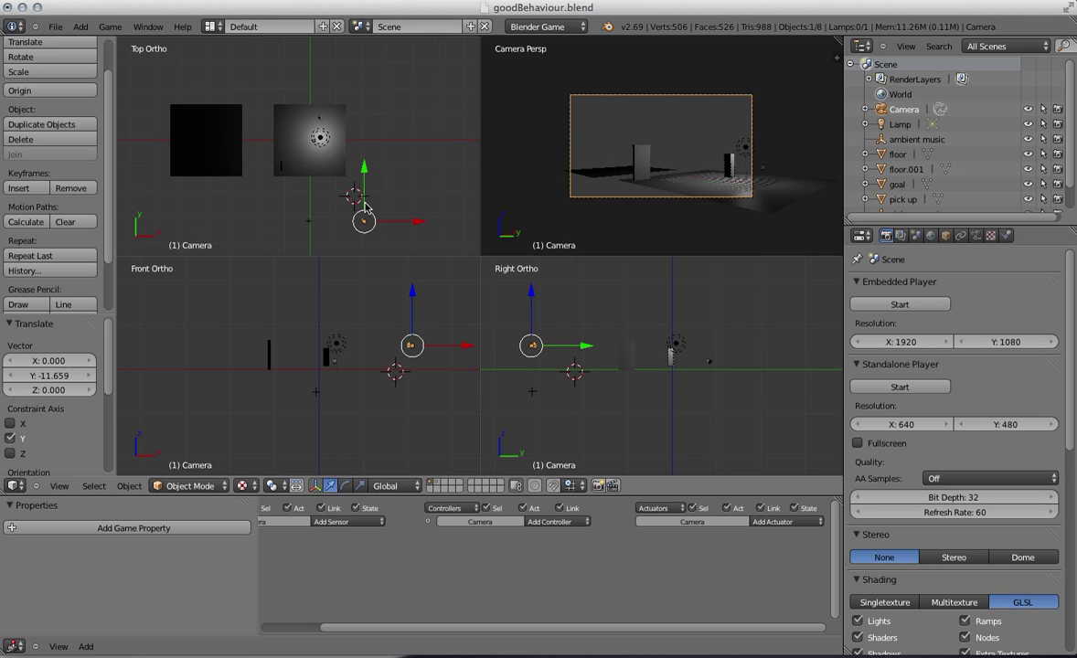
key("g")
key("x")
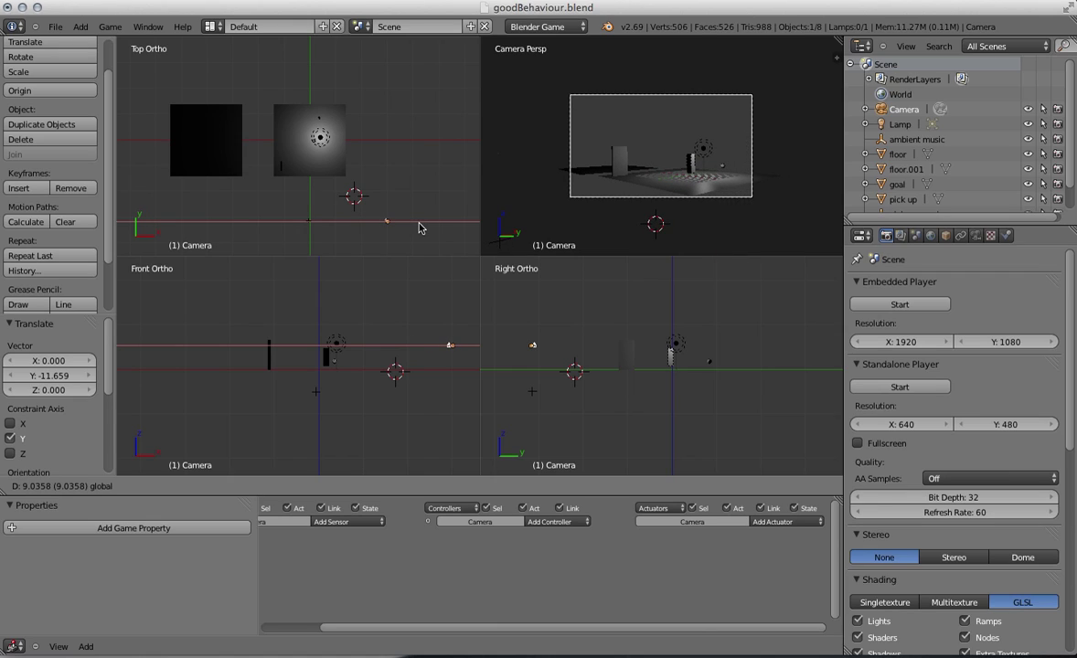
left_click(418, 227)
Step: Fine-tune the camera with further Y, X and Y moves so it sits just behind the player
key("g")
key("y")
left_click(414, 227)
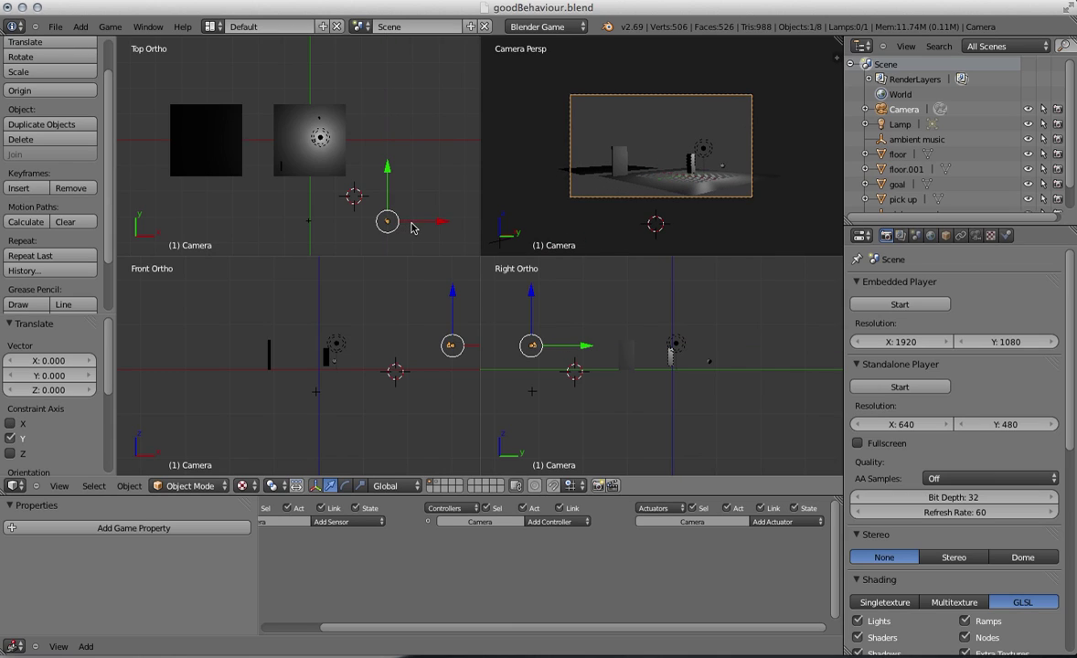
key("g")
key("x")
left_click(333, 224)
key("g")
key("y")
left_click(330, 163)
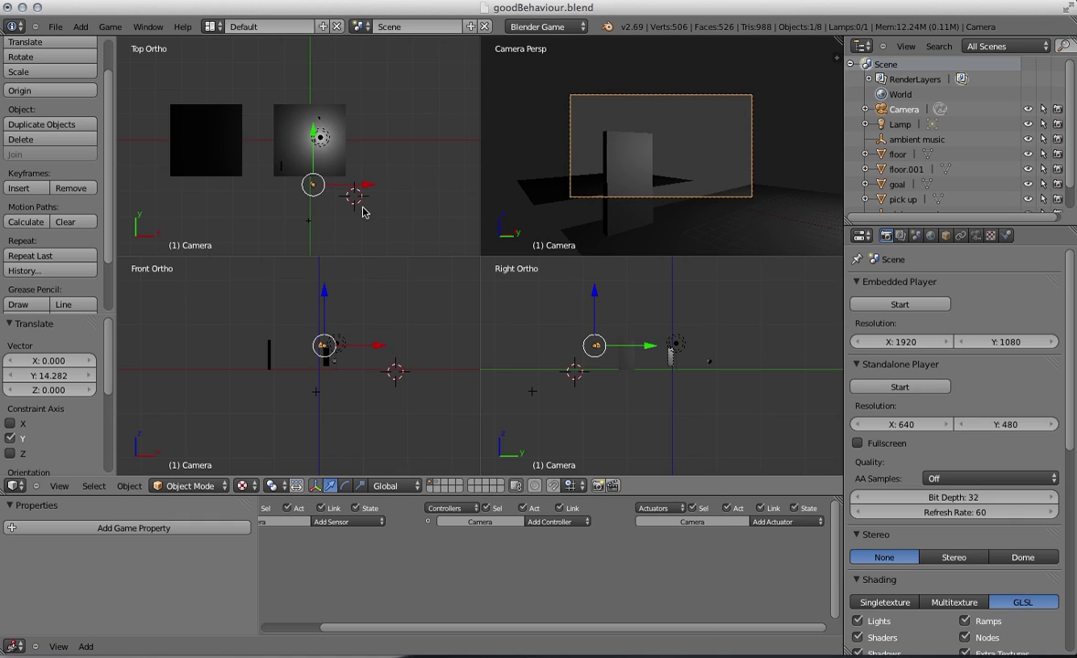
Step: Lower the camera focal length to about 17.5 mm and nudge the camera slightly along X
left_click(975, 236)
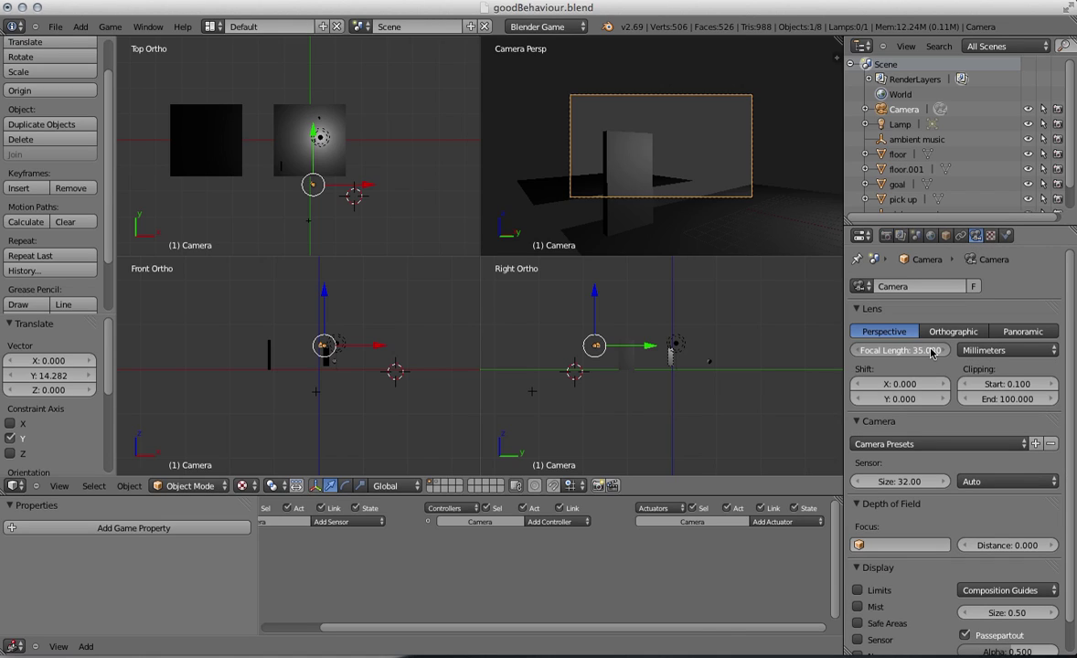
left_click_drag(933, 353, 894, 350)
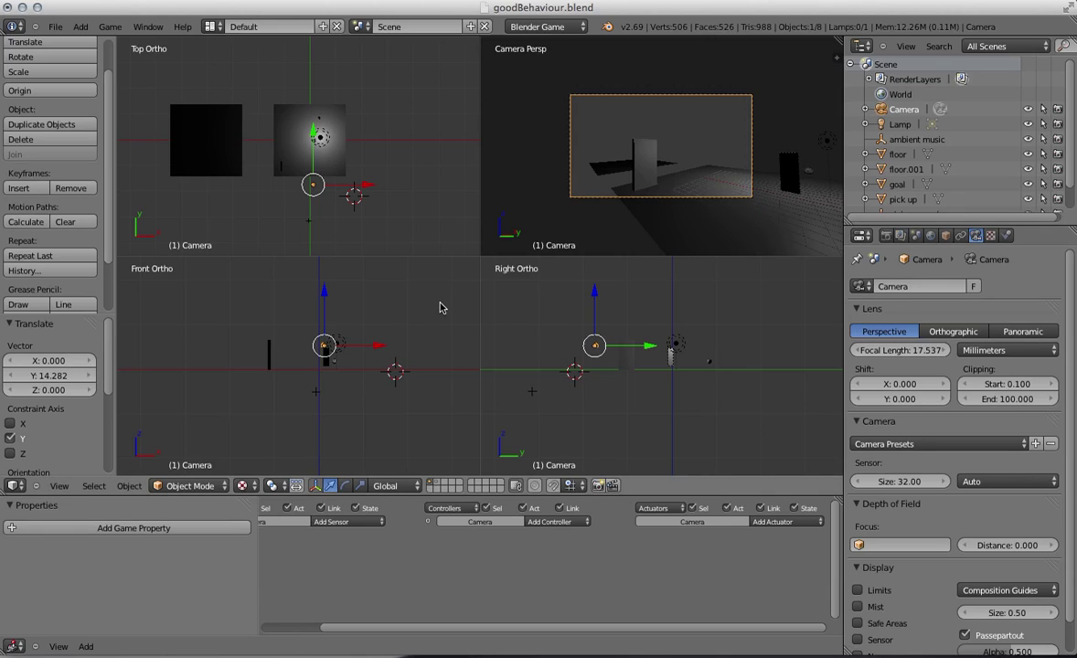
key("g")
key("x")
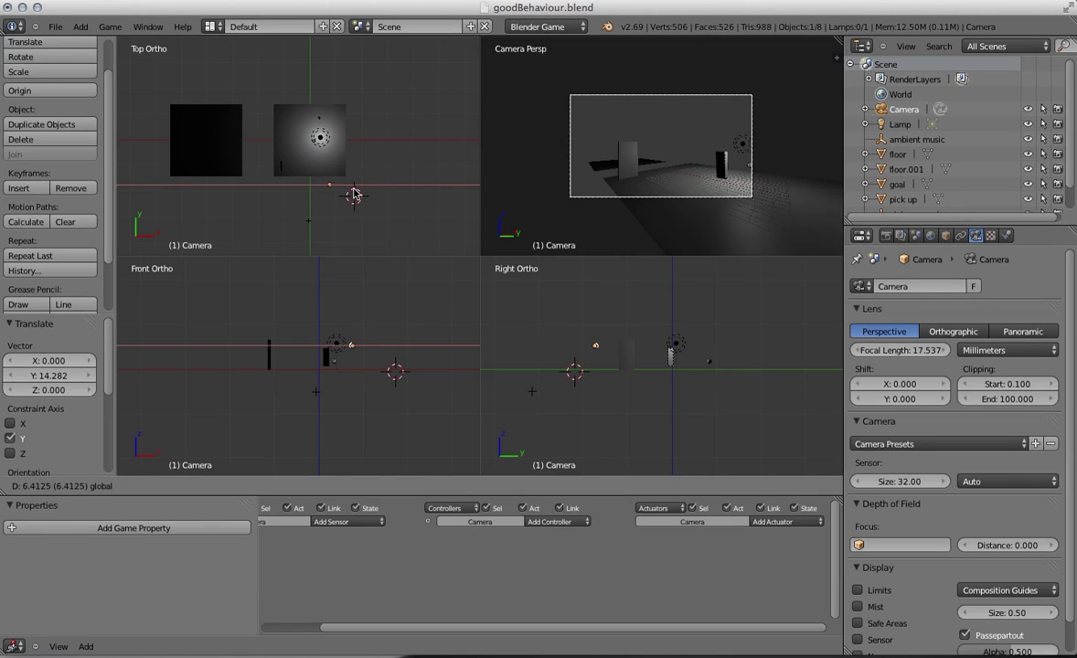
left_click(336, 192)
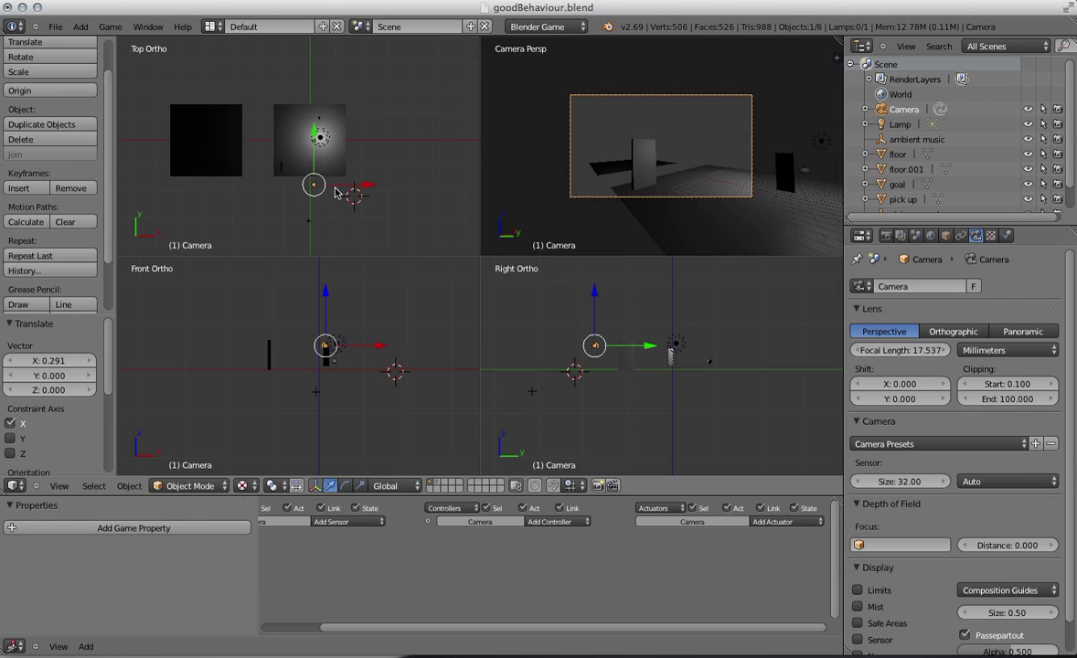
Step: Tilt the camera about 27.7° and raise it 7.253 units along Z to look down on the floor
left_click(344, 485)
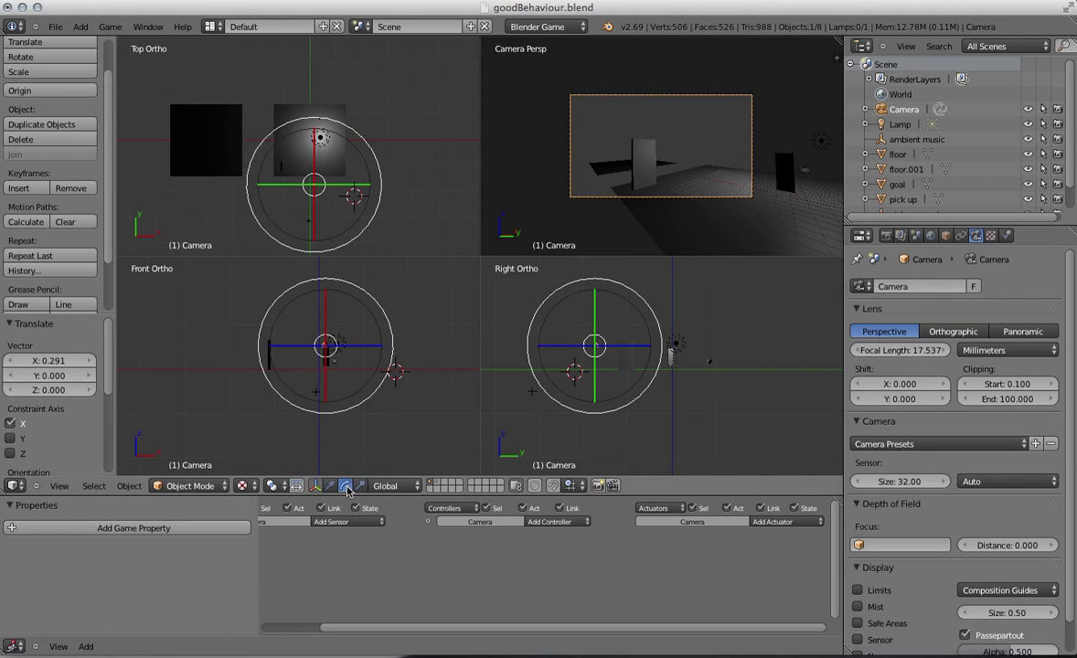
left_click(361, 160)
left_click_drag(380, 165, 379, 200)
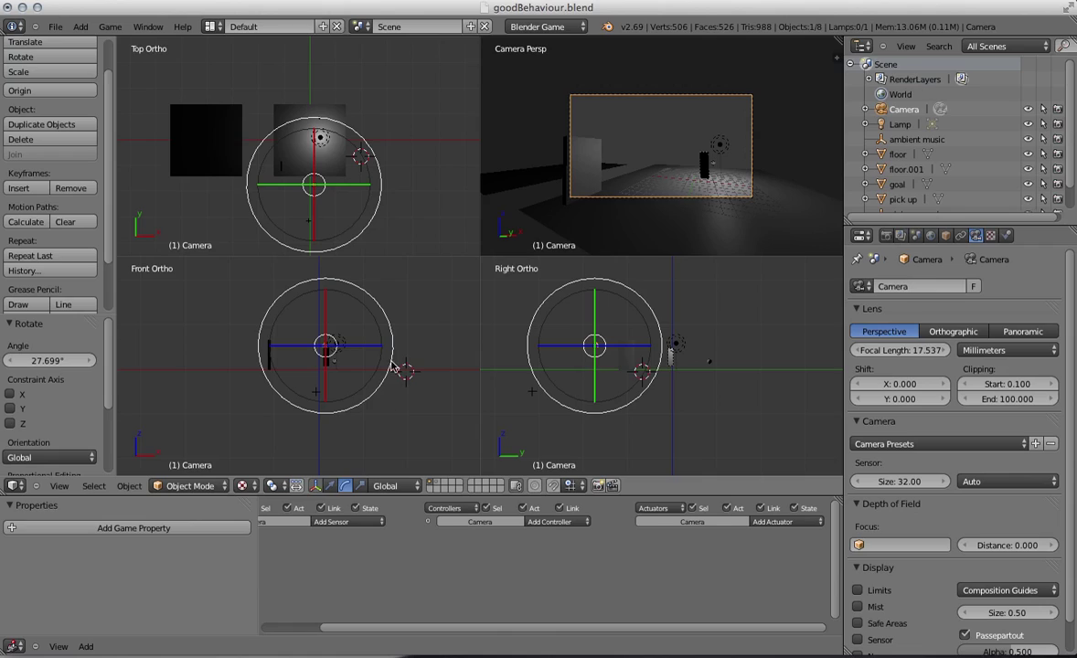
left_click(315, 485)
left_click_drag(308, 295, 337, 286)
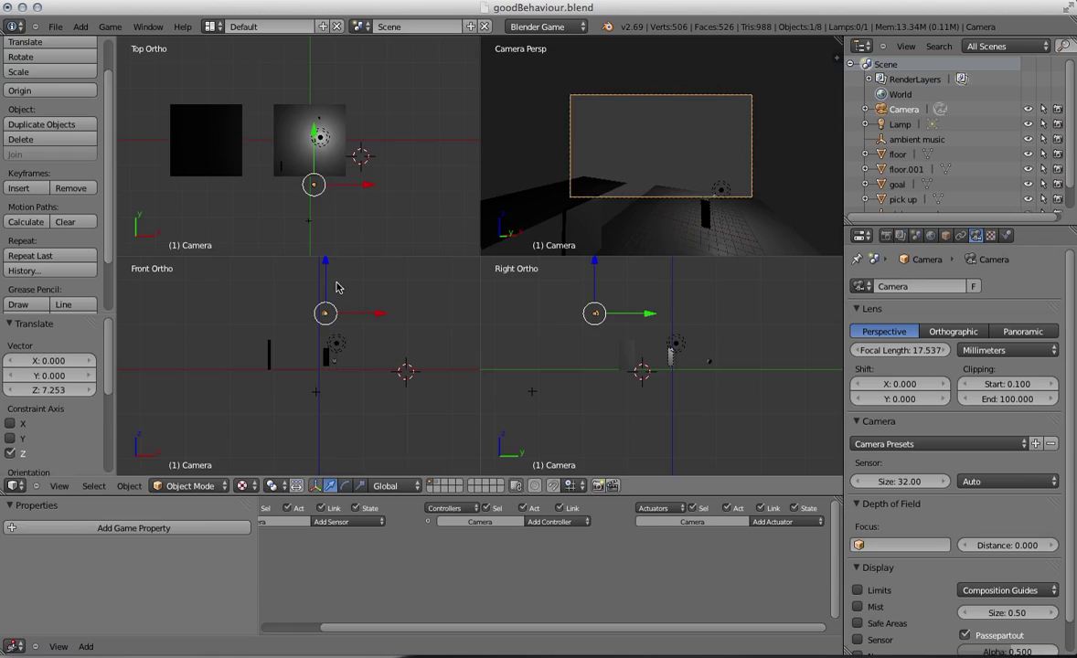
Step: Set the camera focal length to 35 mm
left_click(922, 351)
type("3")
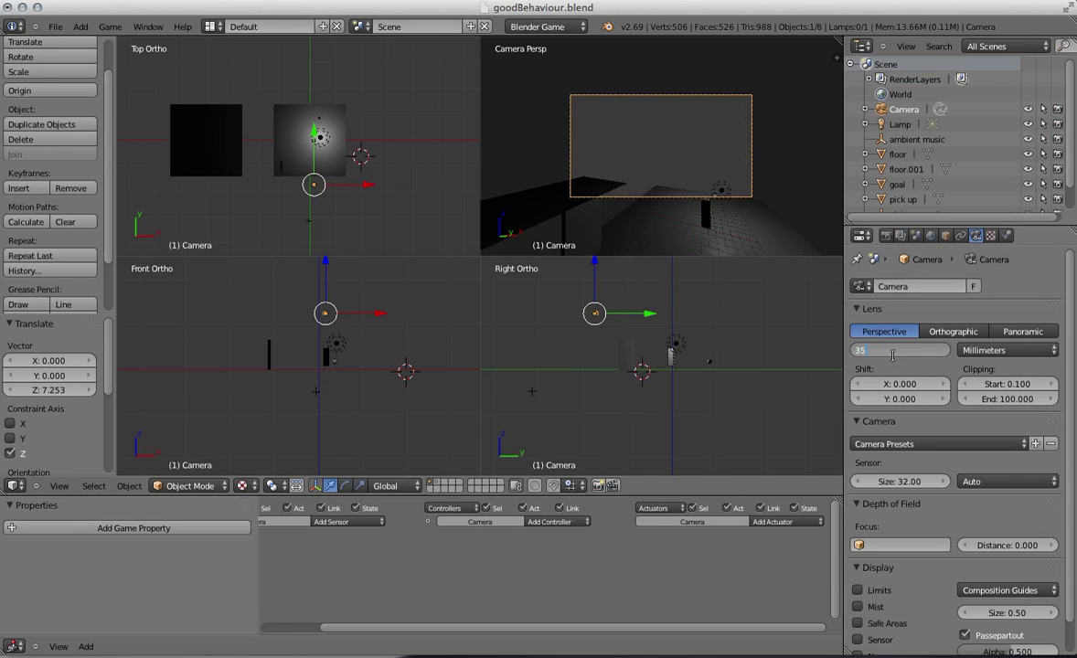
type("5")
key("Return")
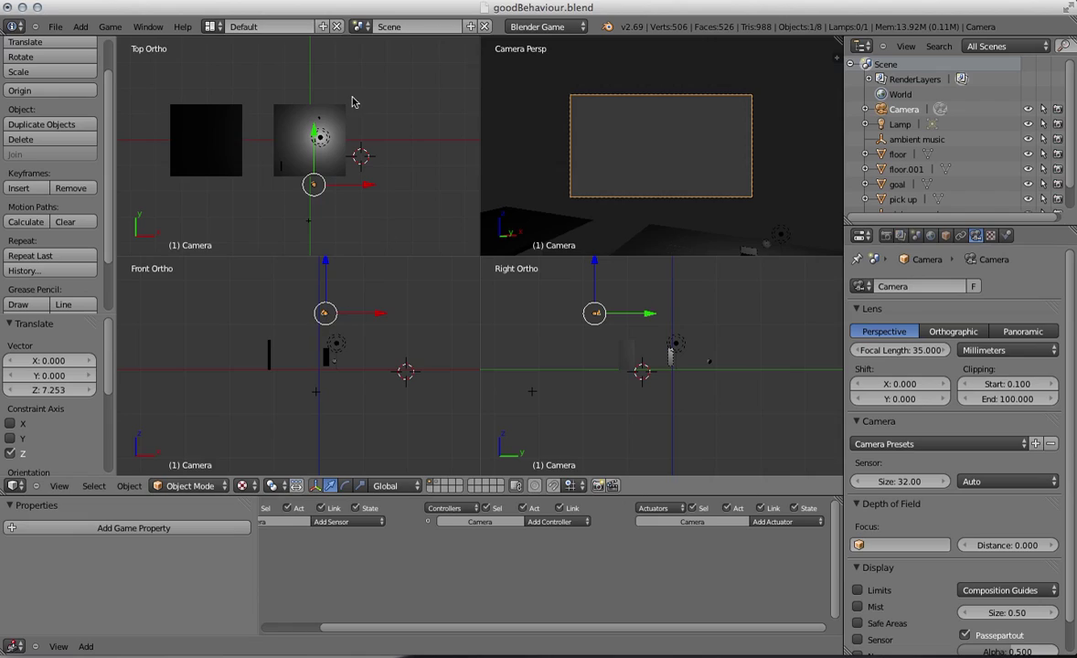
Step: Re-aim the camera by rotating it around the X and Z axes
left_click(345, 486)
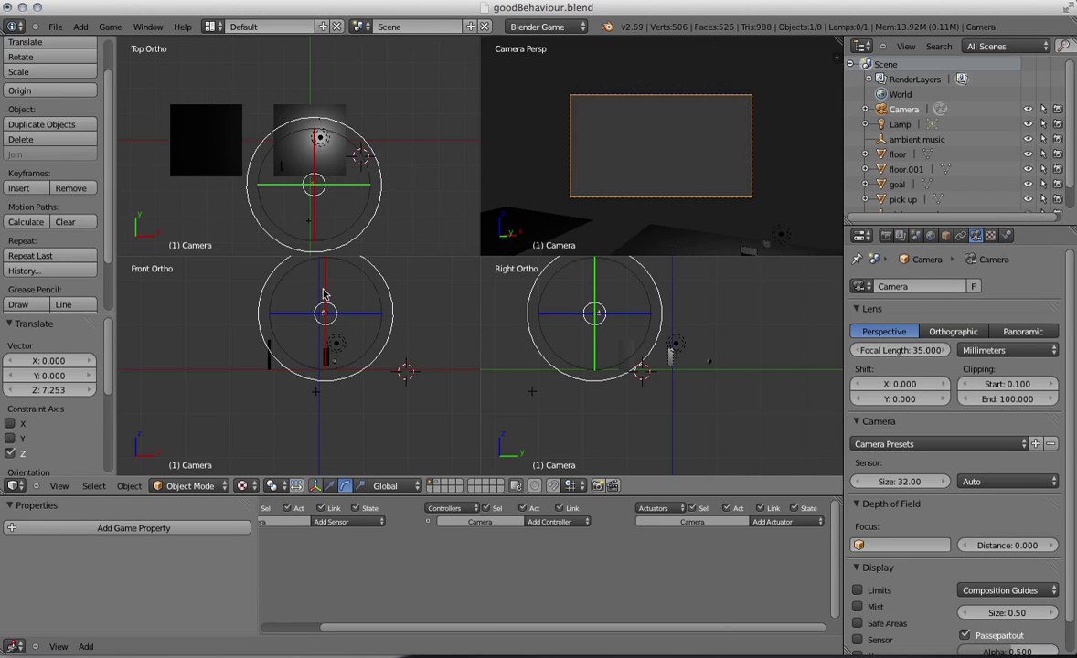
left_click_drag(327, 294, 308, 293)
left_click_drag(380, 318, 645, 178)
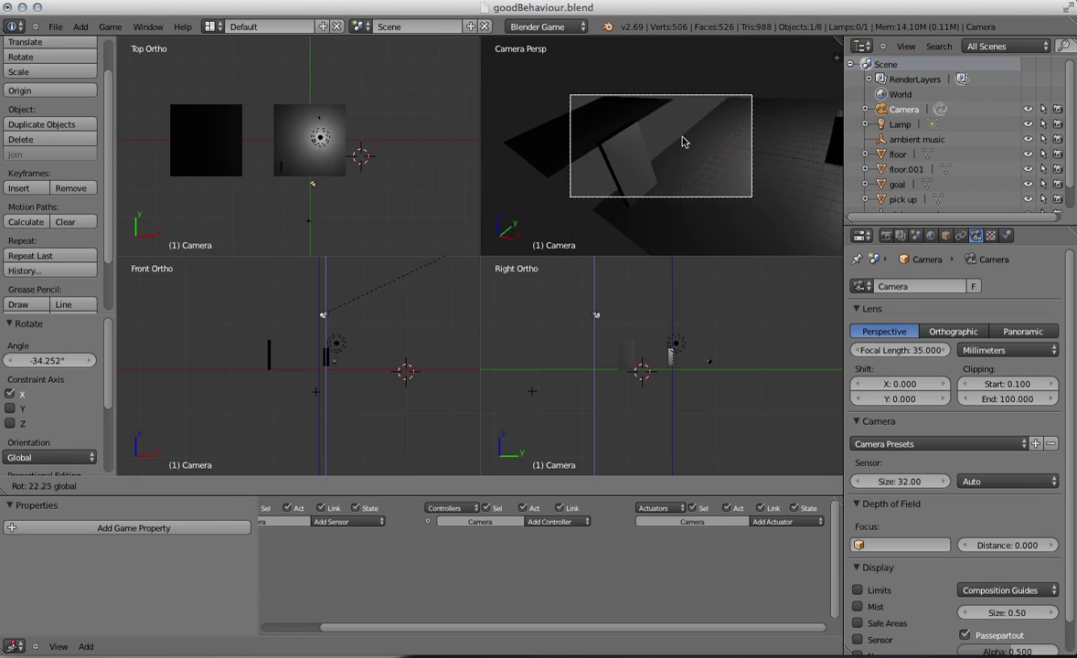
left_click(540, 201)
left_click_drag(312, 305, 326, 293)
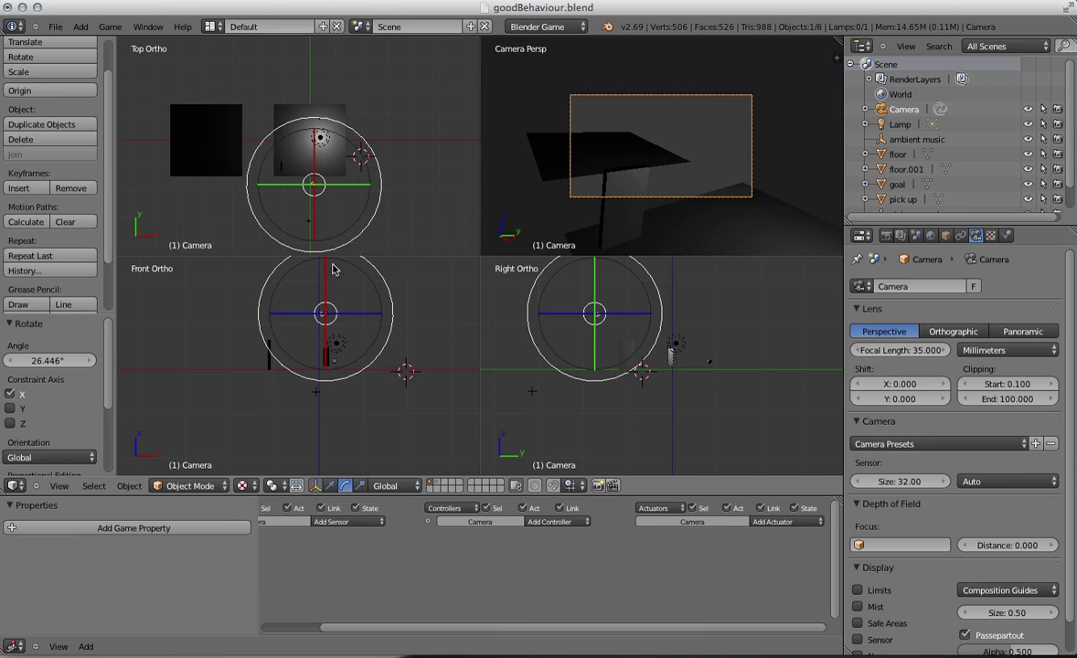
Step: Shift the camera along X and widen its lens to a 20.136 mm focal length
left_click(331, 487)
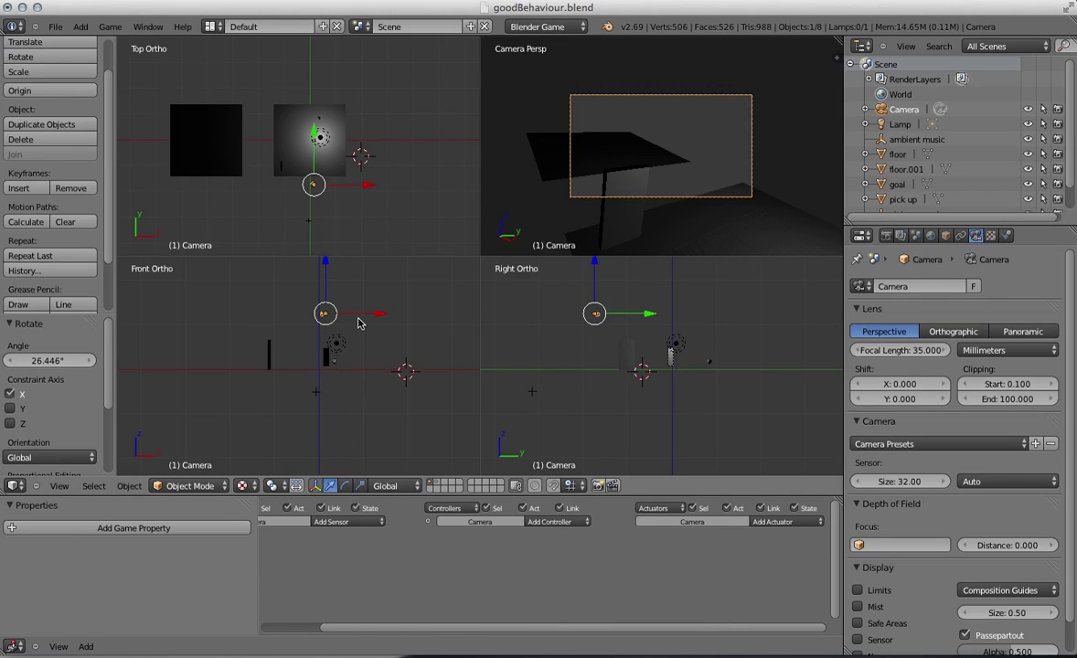
mouse_move(360, 316)
left_mouse_down()
mouse_move(452, 320)
mouse_move(433, 321)
mouse_move(400, 291)
mouse_move(399, 266)
mouse_move(413, 315)
mouse_move(409, 305)
left_mouse_up()
left_click_drag(941, 351, 906, 355)
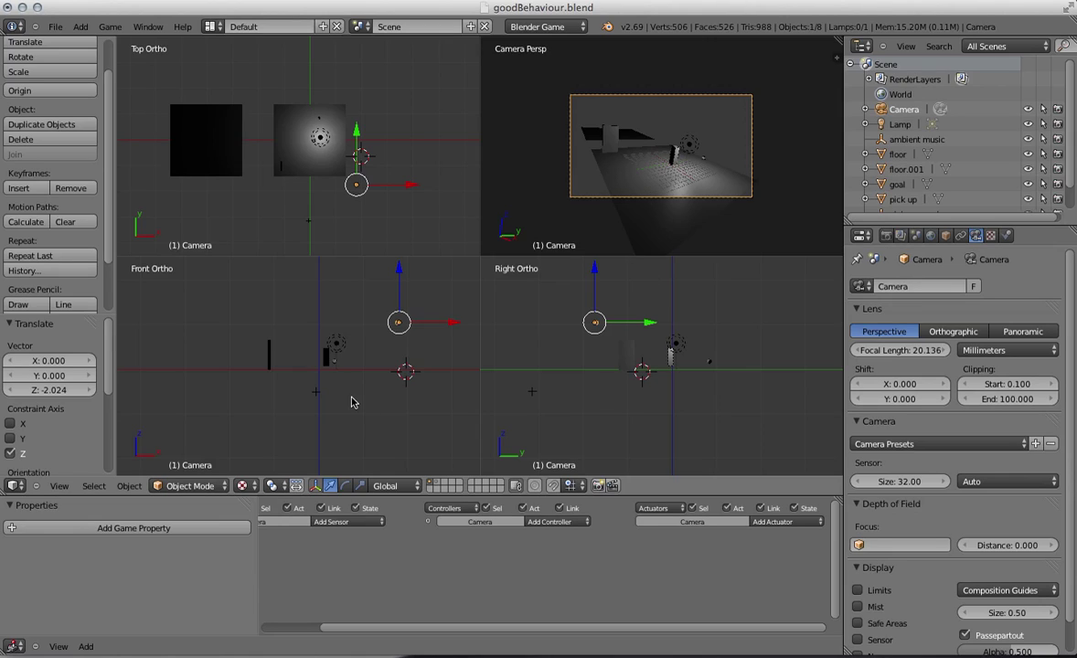
Step: Start the Standalone Player to view the game through the camera, then quit with Esc and restore Blender
left_click(886, 236)
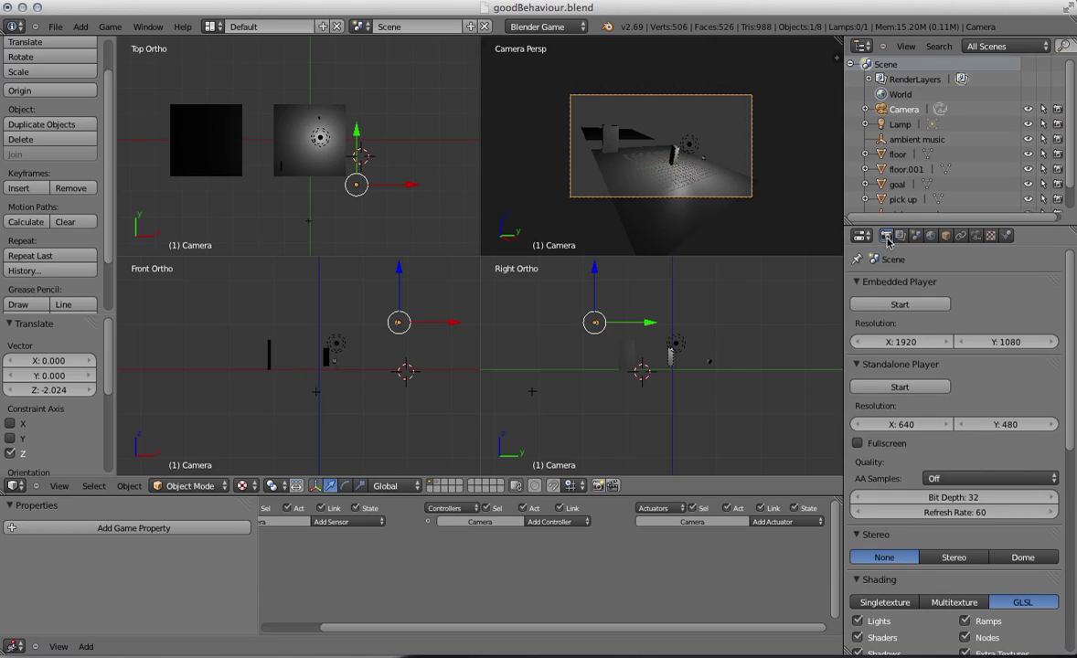
left_click(893, 388)
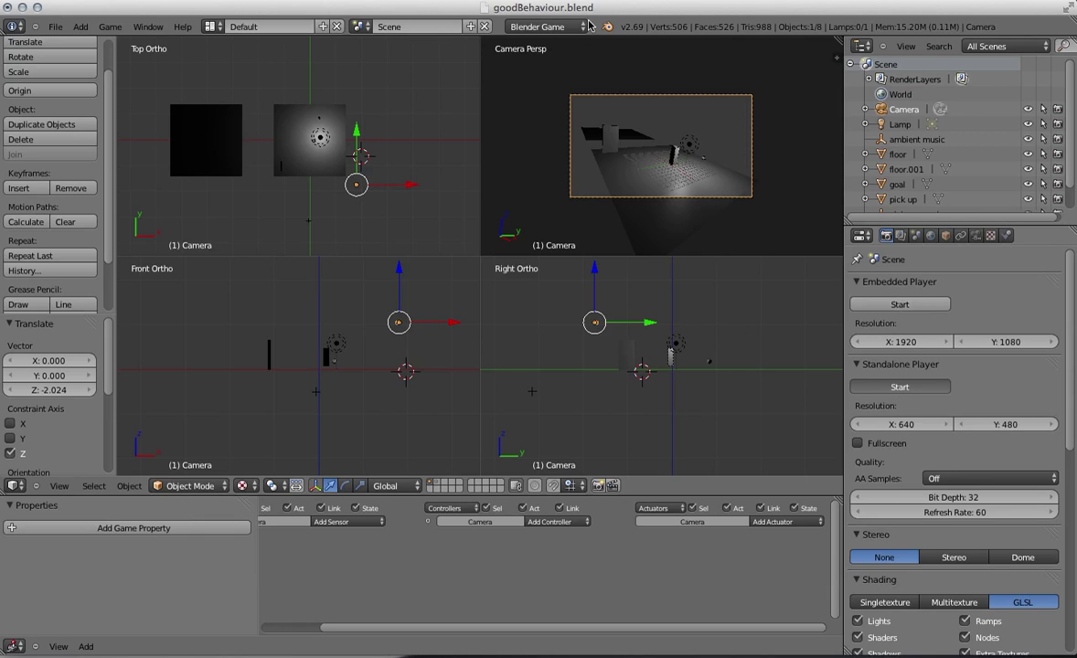
left_click_drag(594, 11, 609, 168)
left_click_drag(483, 88, 580, 56)
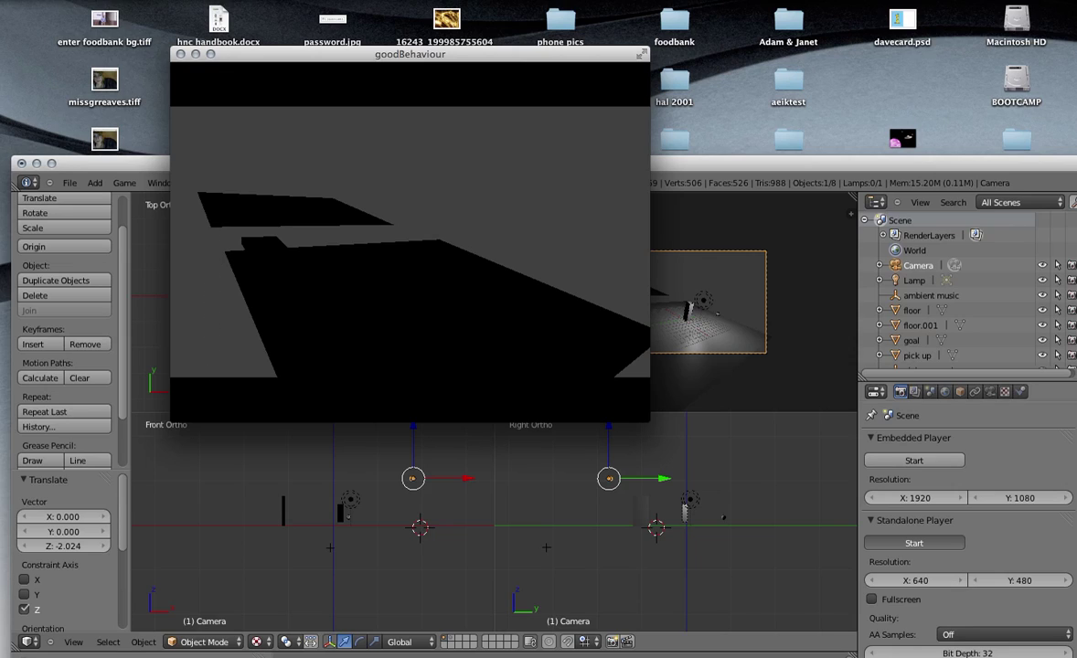
key("Escape")
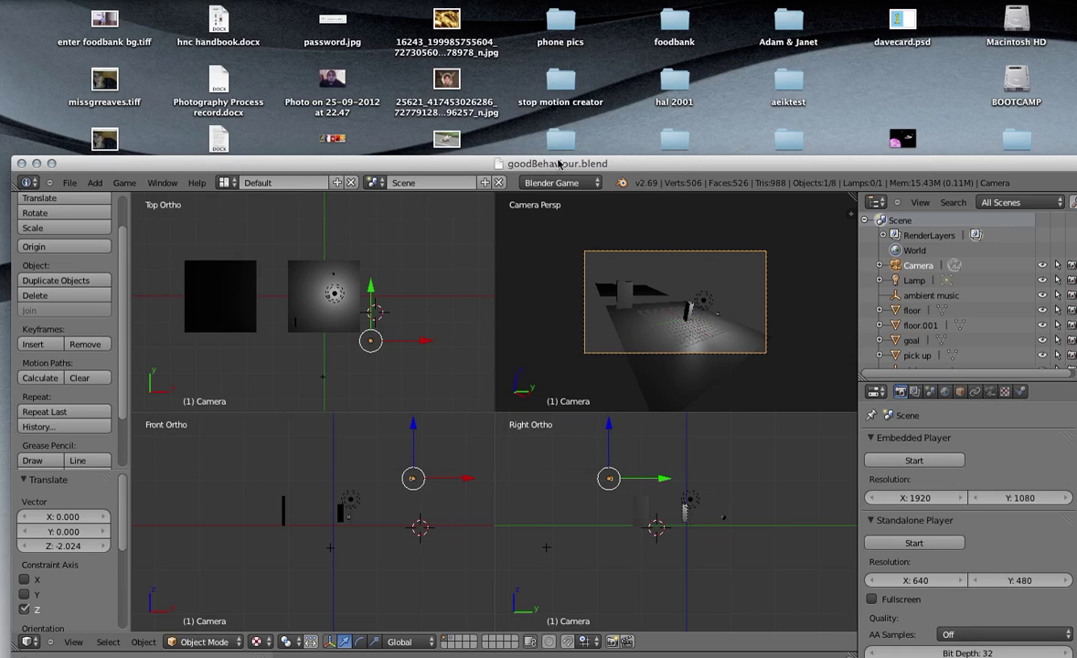
left_click_drag(558, 163, 546, 9)
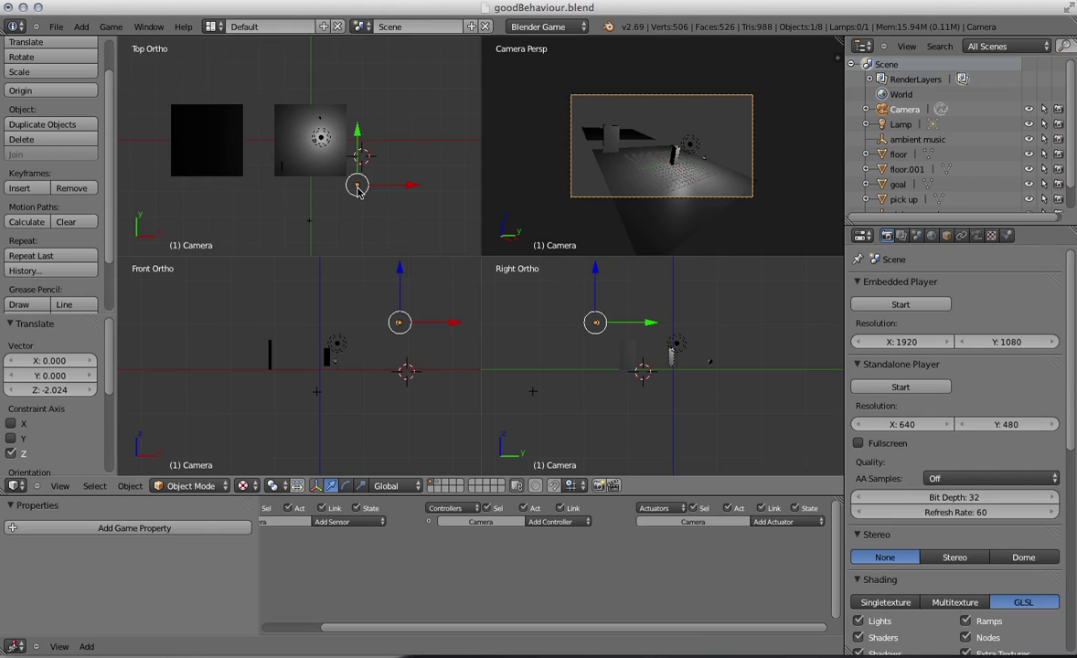
Step: Delete the camera, then shift the lamp left along X and raise it 6.747 units along Z
key("x")
left_click(331, 190)
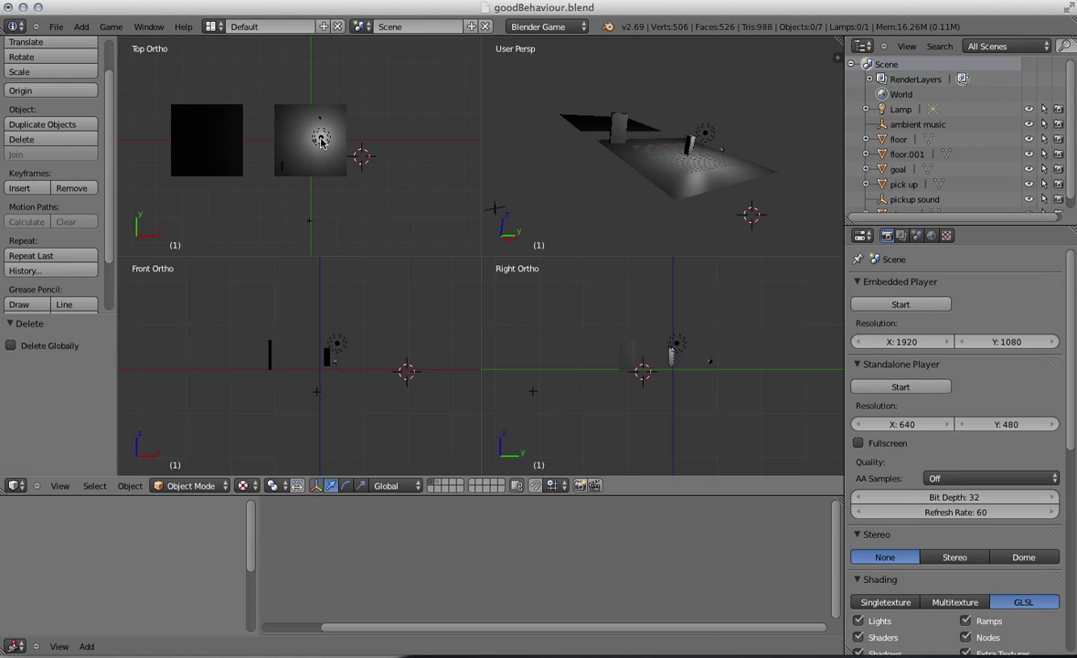
right_click(321, 139)
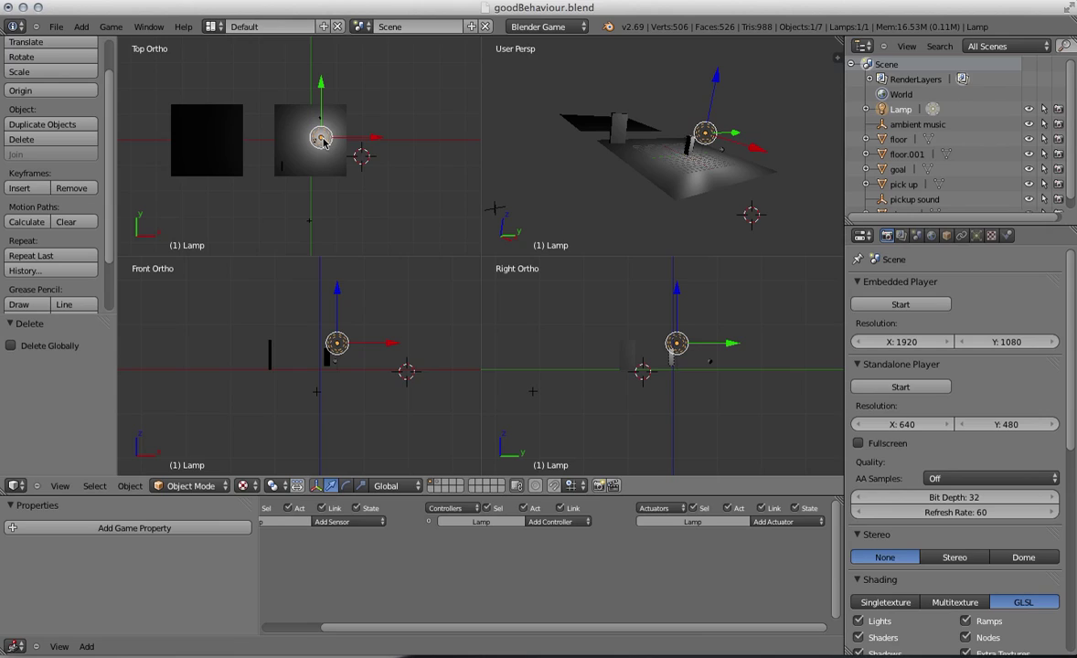
left_click_drag(368, 142, 305, 148)
left_click_drag(231, 314, 237, 282)
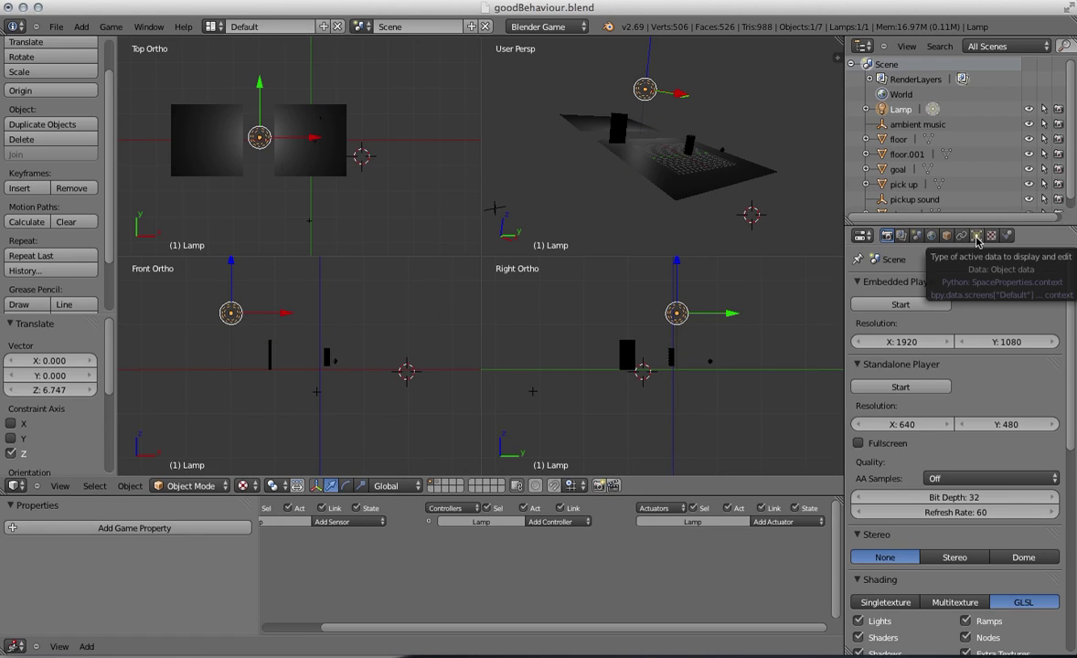
Step: Increase the lamp's falloff Distance to 136.824
left_click(976, 236)
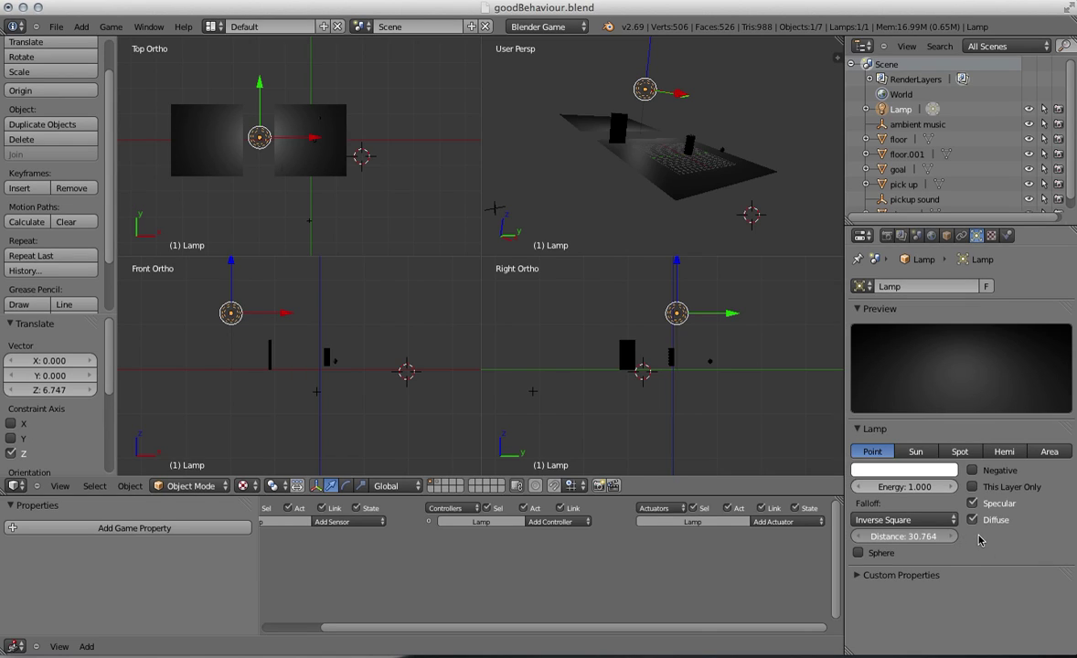
left_click_drag(978, 540, 1075, 523)
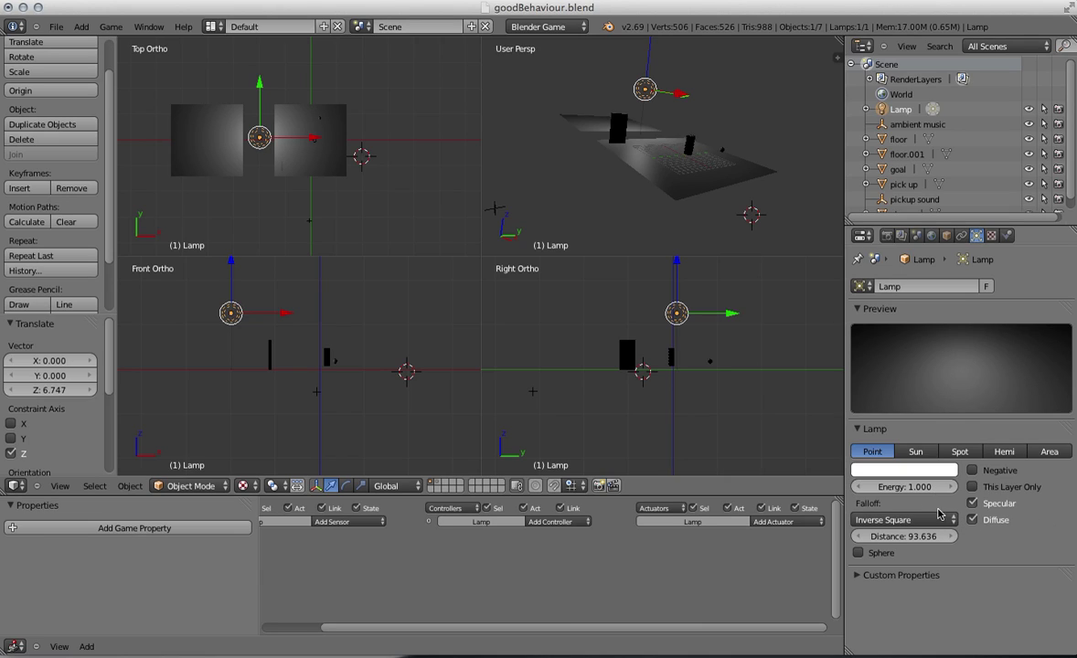
left_click_drag(987, 540, 1047, 537)
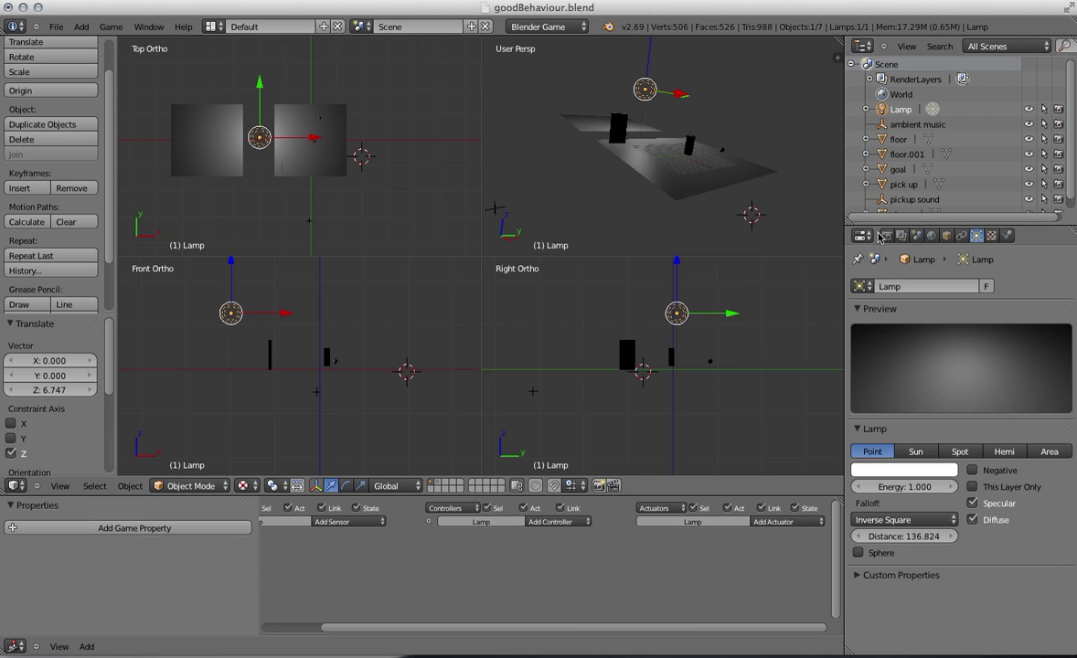
Step: Run the game again in the Standalone Player, then close it and move Blender back up
left_click(886, 236)
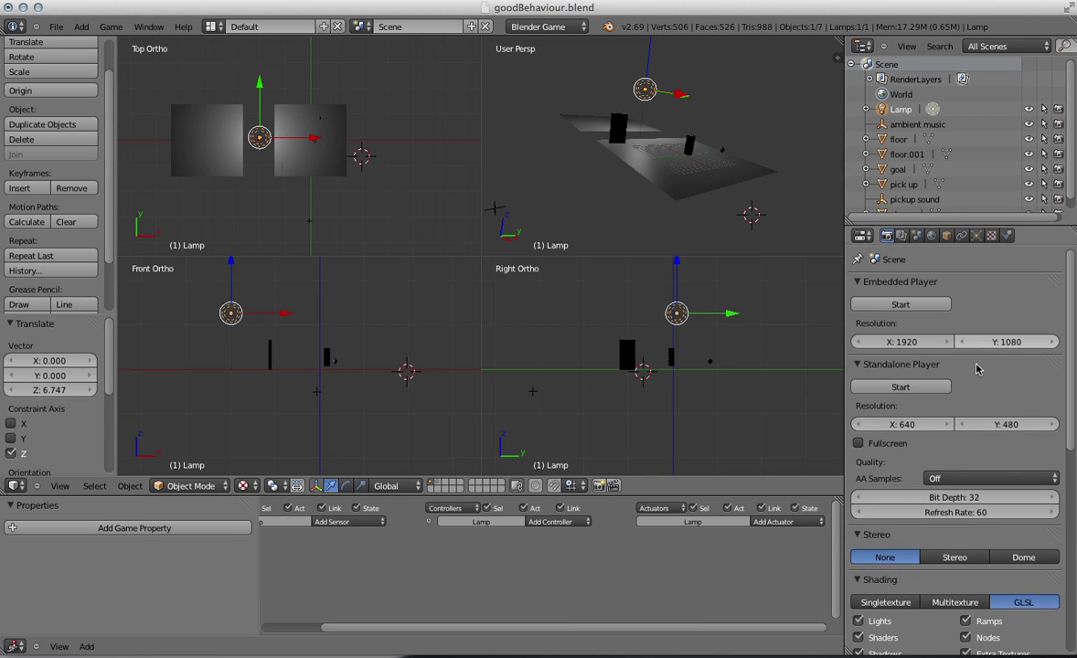
left_click(917, 389)
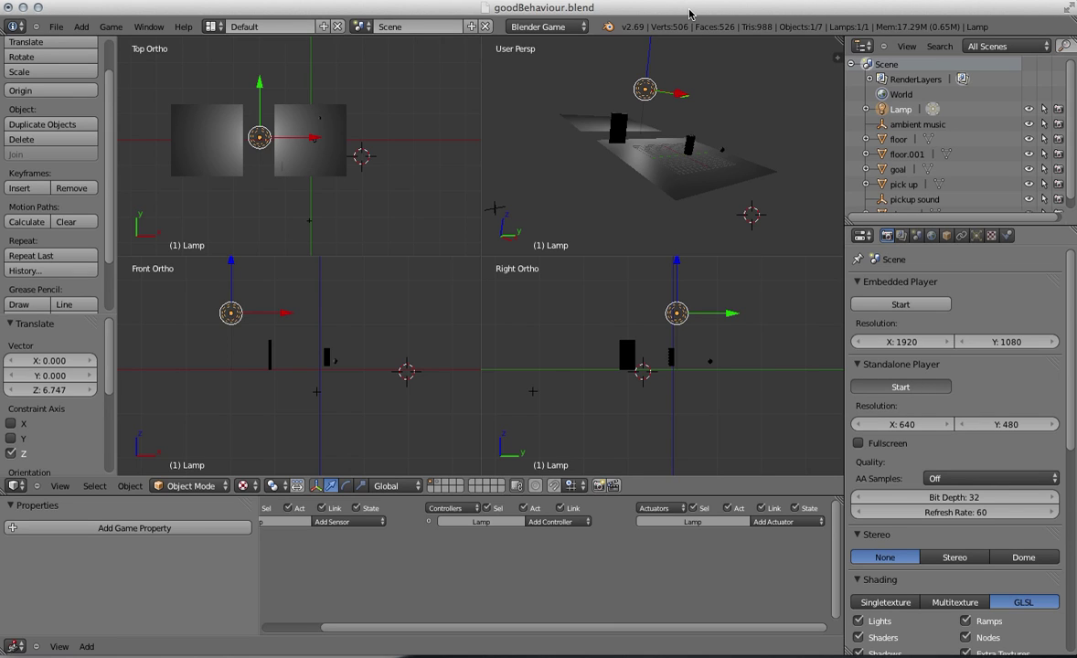
left_click_drag(689, 13, 708, 181)
left_click(81, 86)
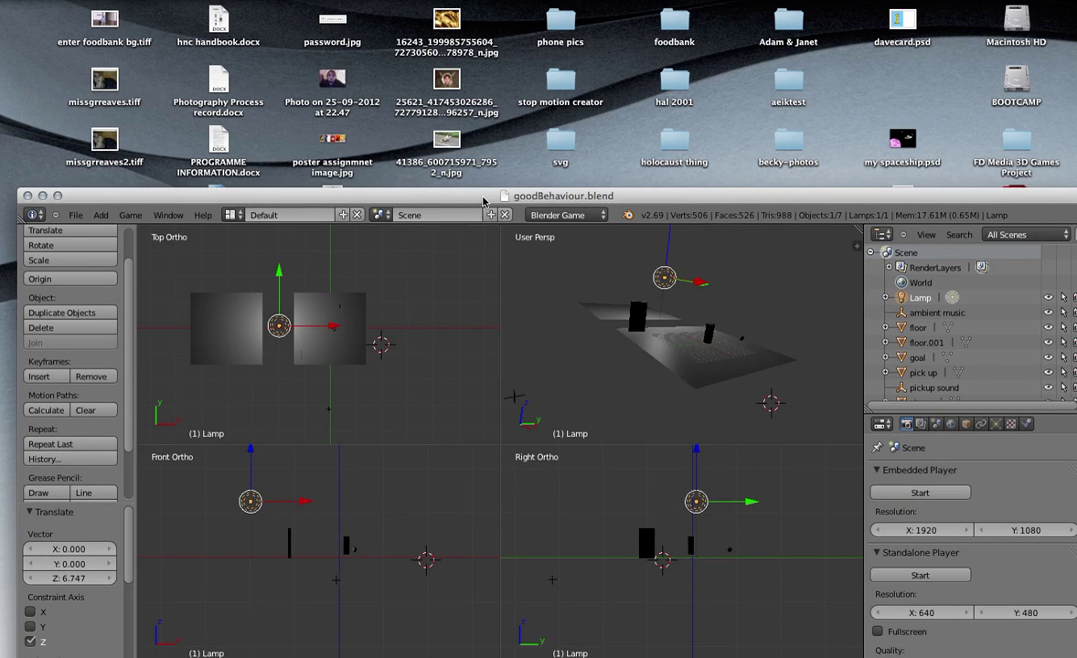
left_click_drag(484, 201, 465, 13)
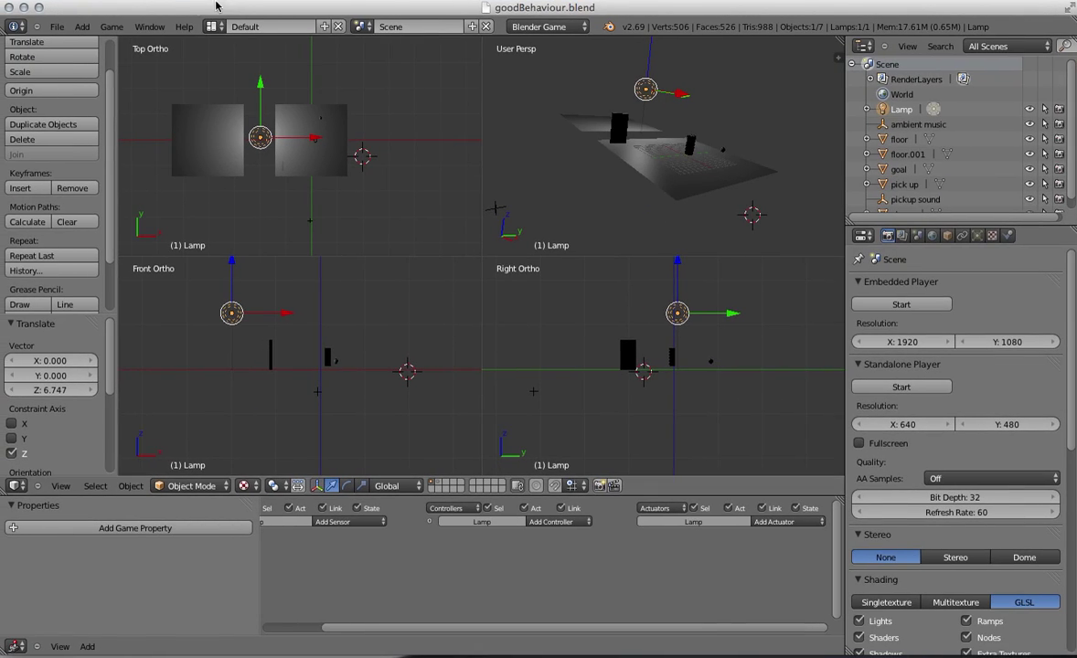
Step: Add a new camera and slide it along the X axis
left_click(82, 26)
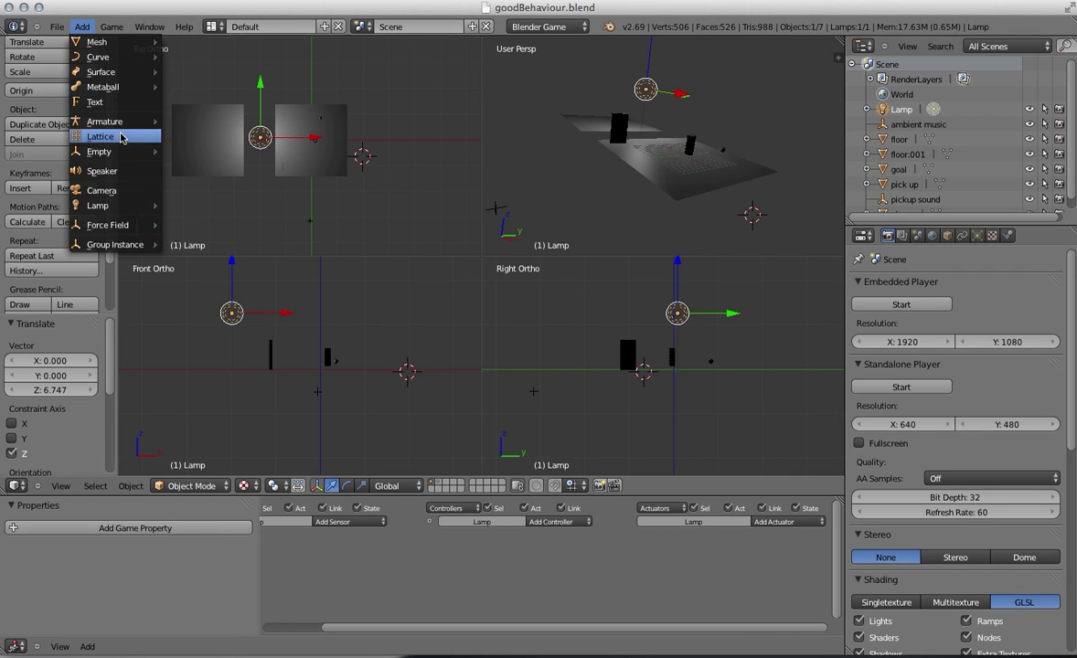
left_click(114, 190)
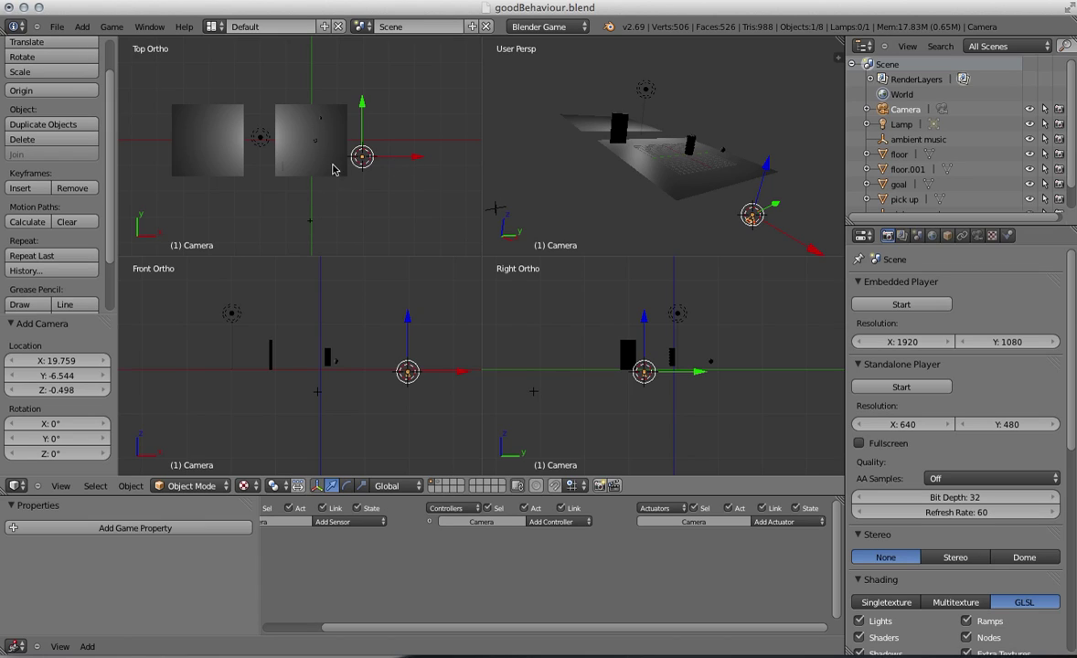
key("g")
key("x")
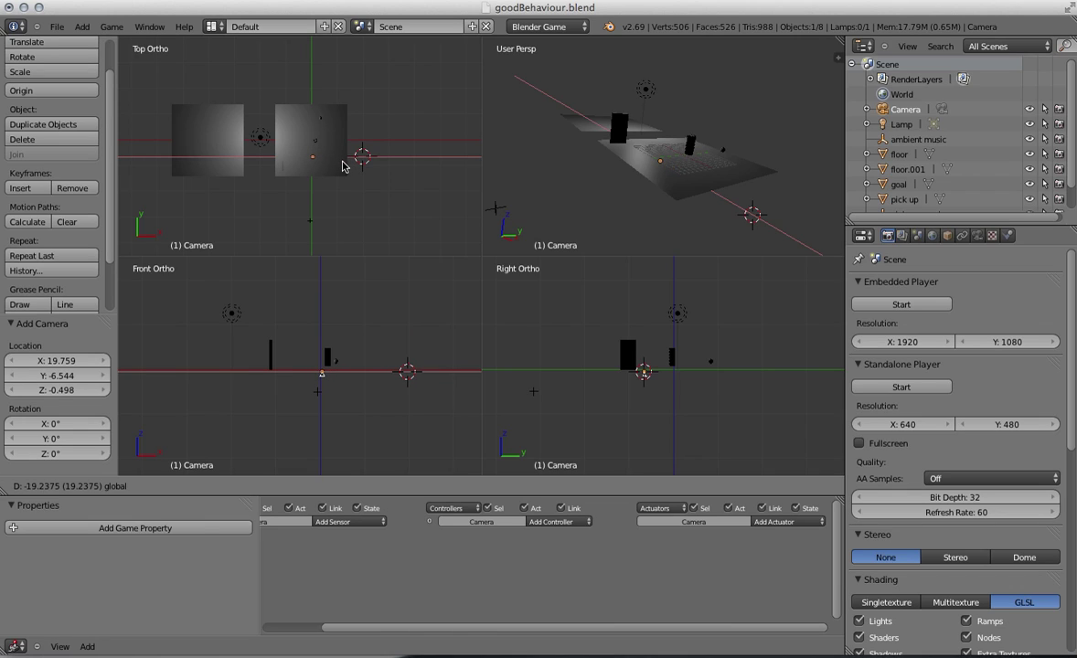
left_click(343, 166)
key("g")
key("x")
left_click(345, 165)
Step: Move the camera along Y to -10.120
scroll(336, 158, "up", 7)
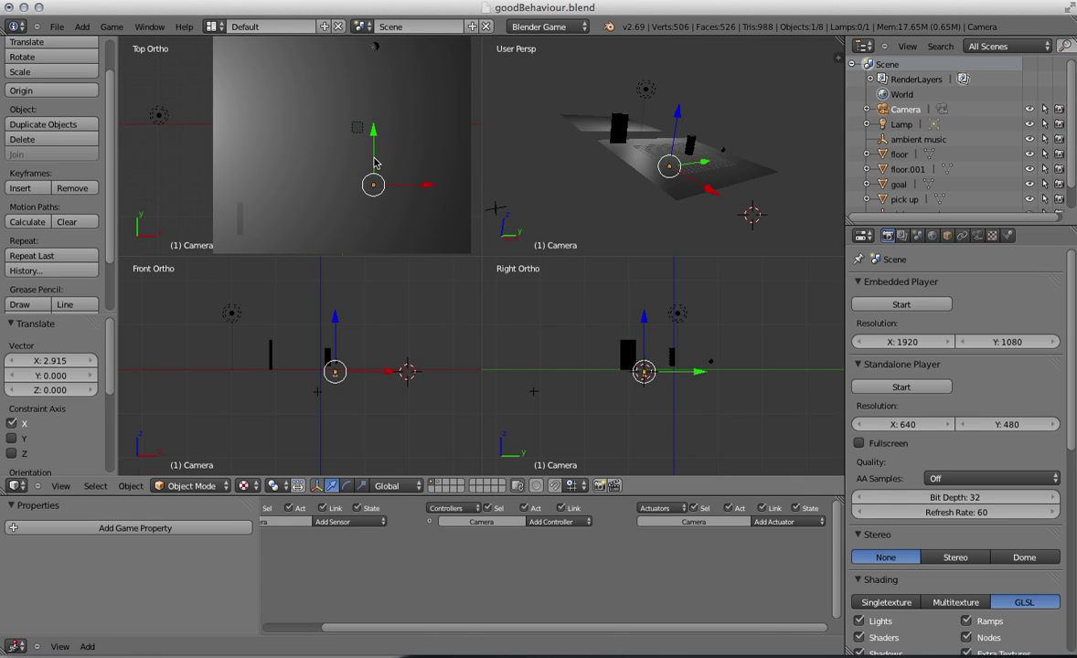
key("g")
key("y")
left_click(341, 180)
scroll(339, 178, "down", 2)
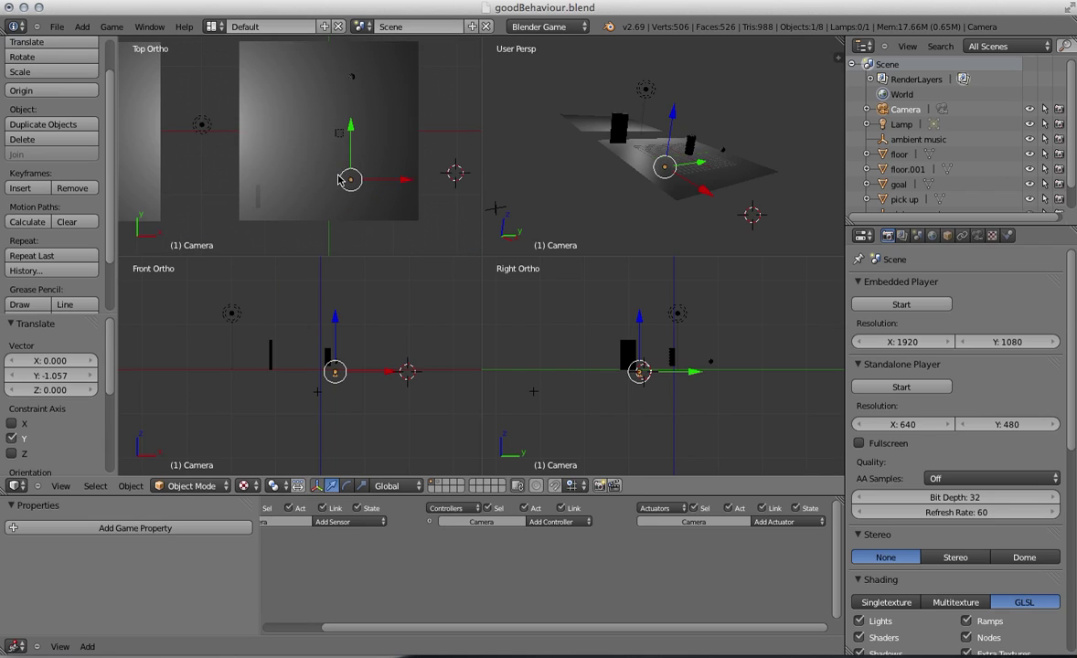
scroll(342, 176, "down", 1)
key("g")
key("y")
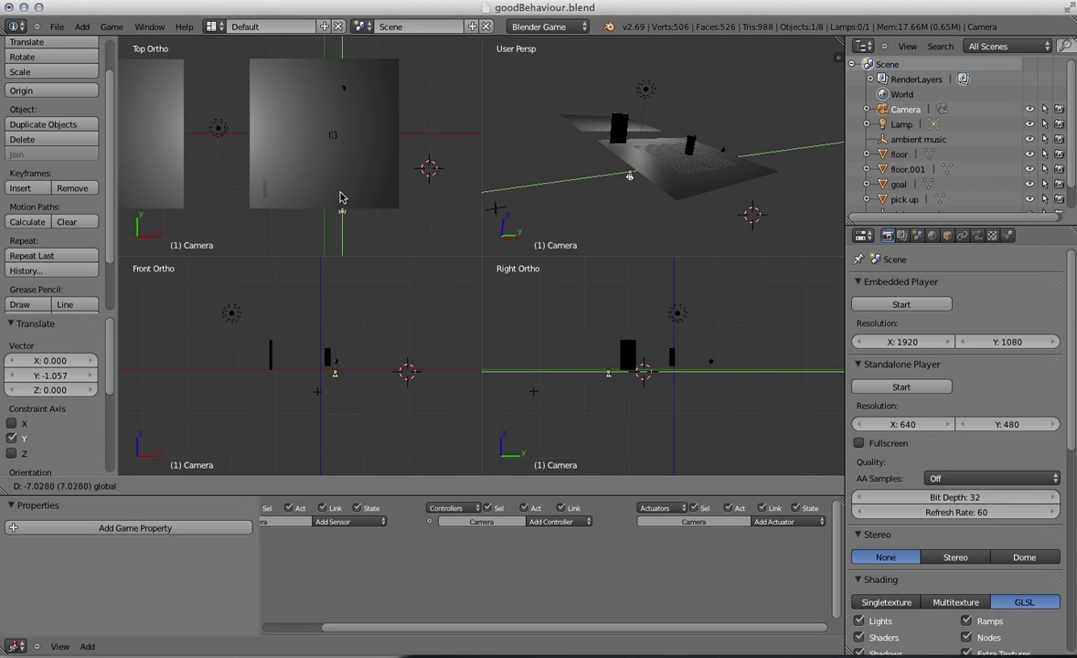
left_click(345, 210)
Step: Move the camera to X -23.052 and raise it to Z 10.192
key("g")
key("x")
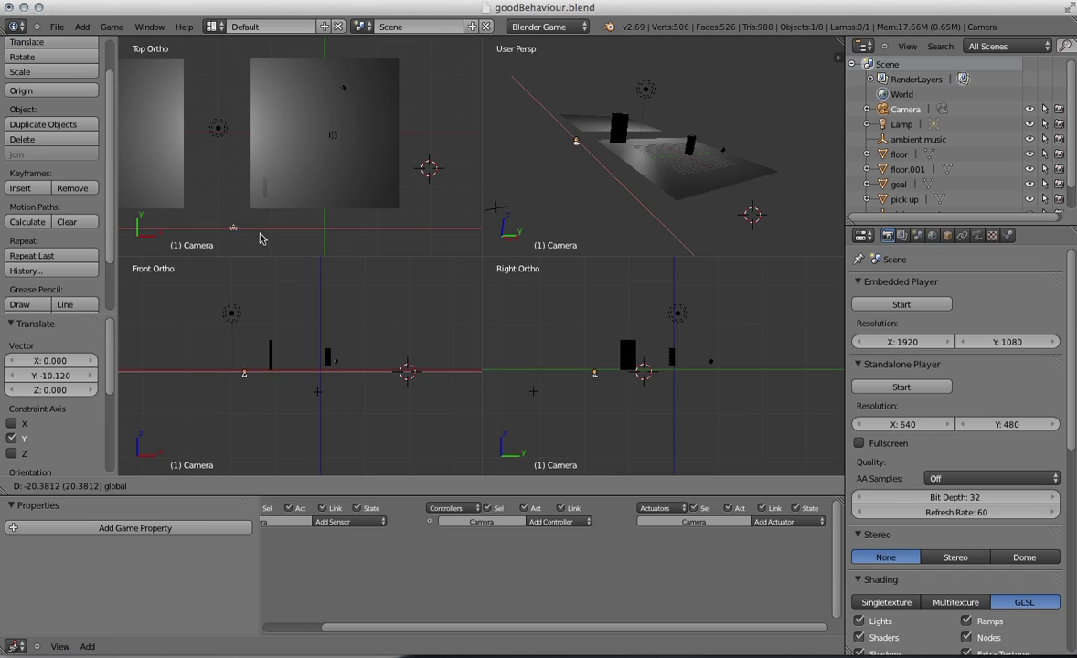
left_click(246, 239)
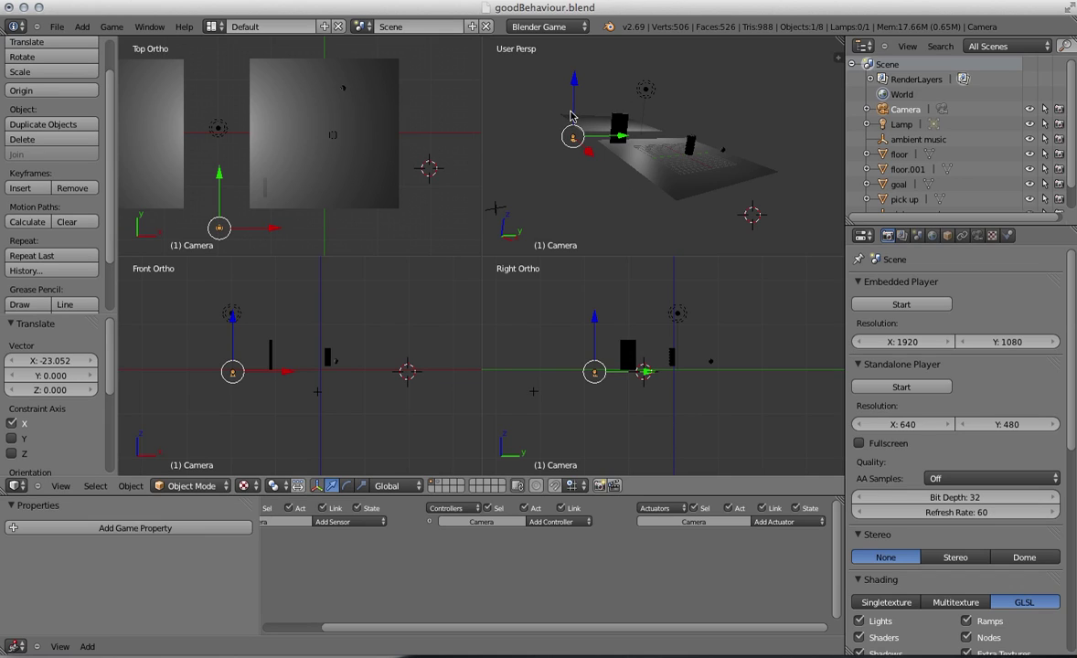
key("g")
key("z")
left_click(581, 68)
Step: Tilt the new camera 56.821° about X and show the Active Camera view in the viewport
left_click(345, 485)
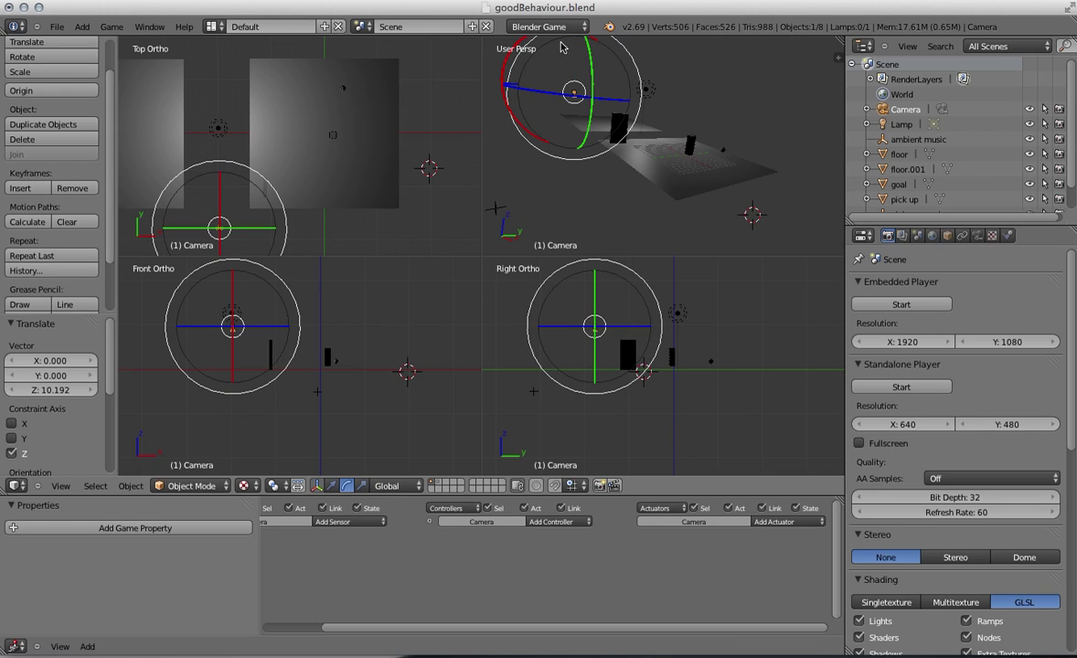
left_click_drag(501, 73, 504, 137)
left_click(64, 487)
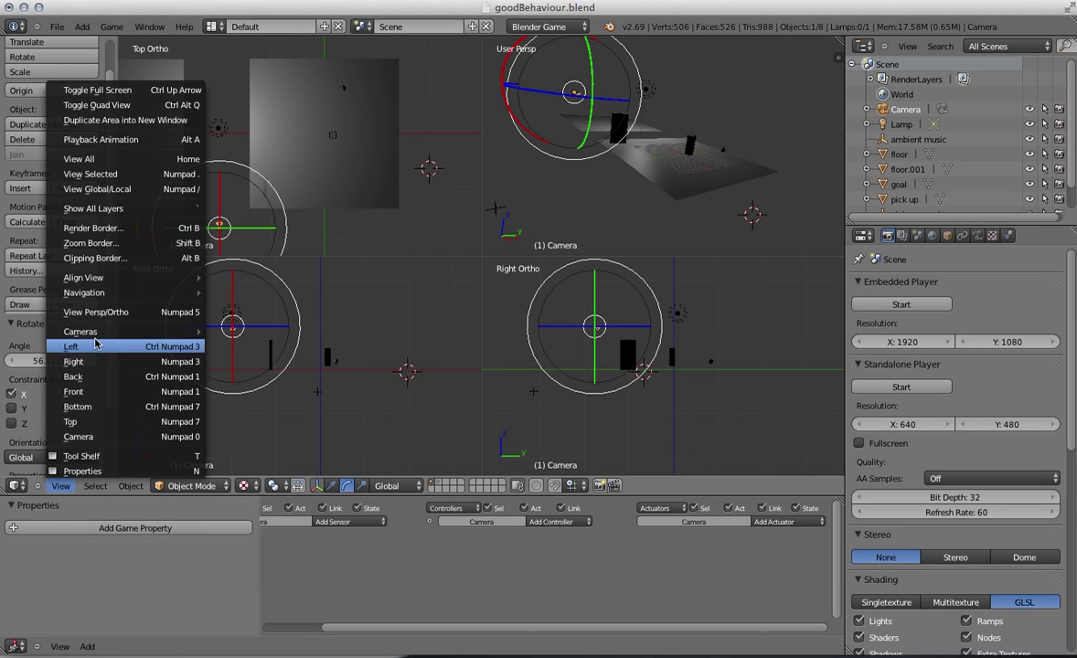
mouse_move(95, 336)
left_click(91, 437)
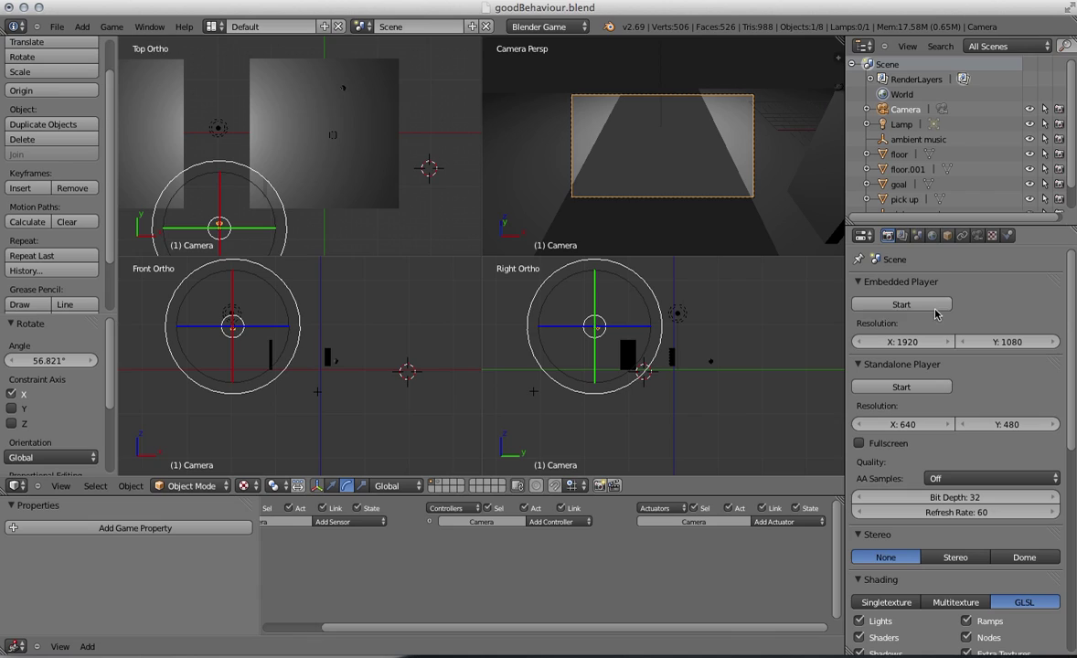
Step: Lower the camera focal length to 19.263 mm and move the camera along Y
left_click(978, 236)
mouse_move(926, 355)
left_mouse_down()
mouse_move(867, 352)
mouse_move(905, 352)
left_mouse_up()
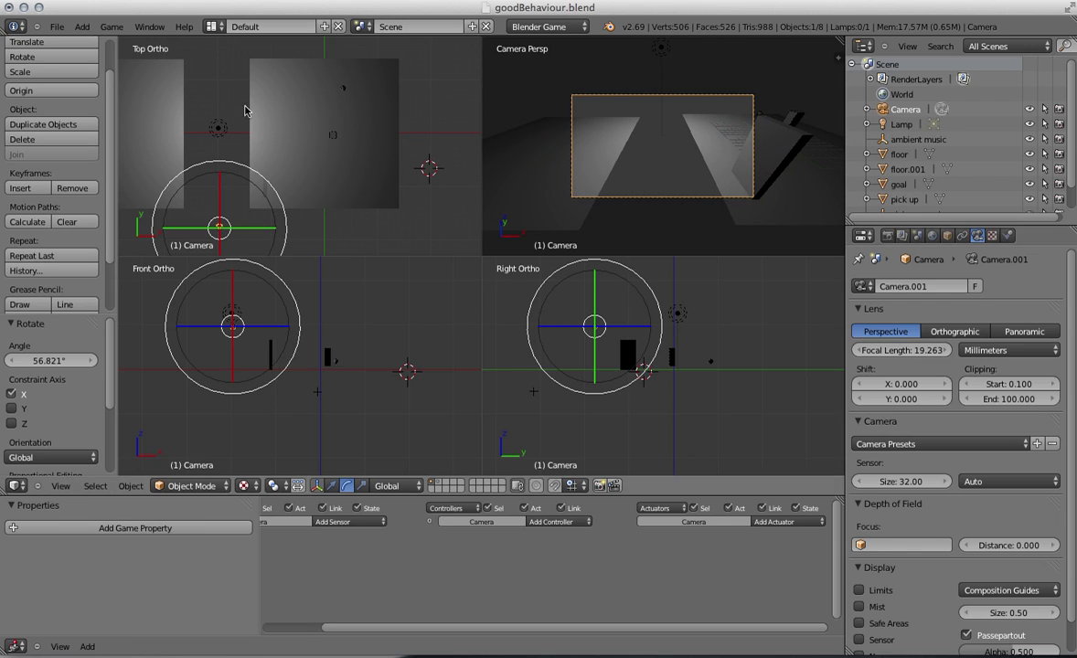
left_click(331, 485)
left_click_drag(222, 192, 235, 211)
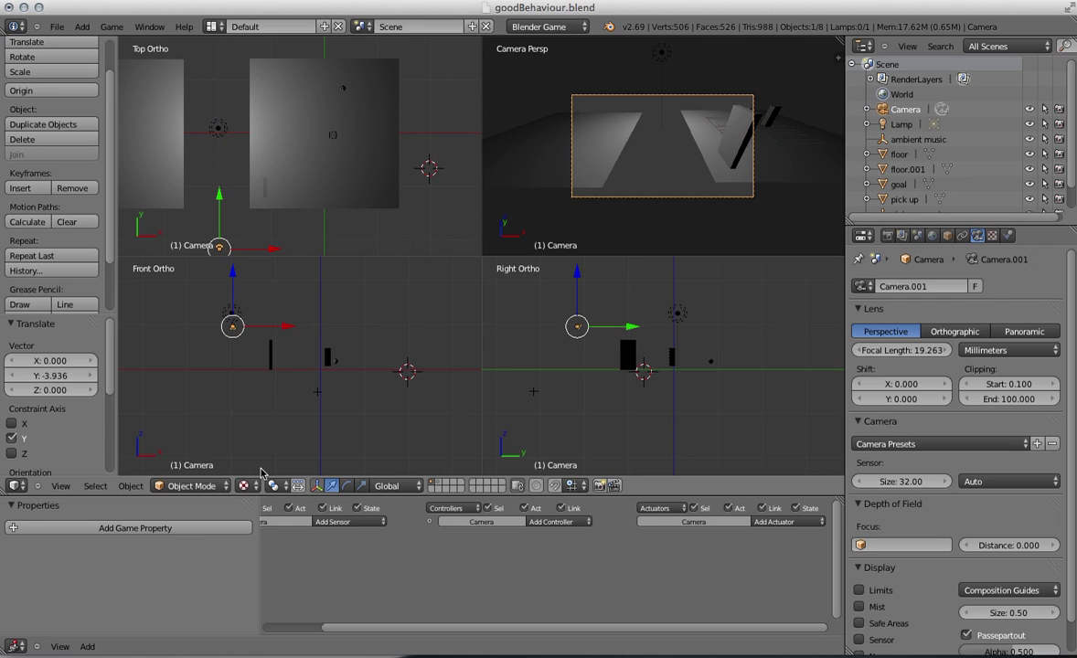
Step: Tilt the camera slightly about X and slide it 6.747 units along X
left_click(349, 485)
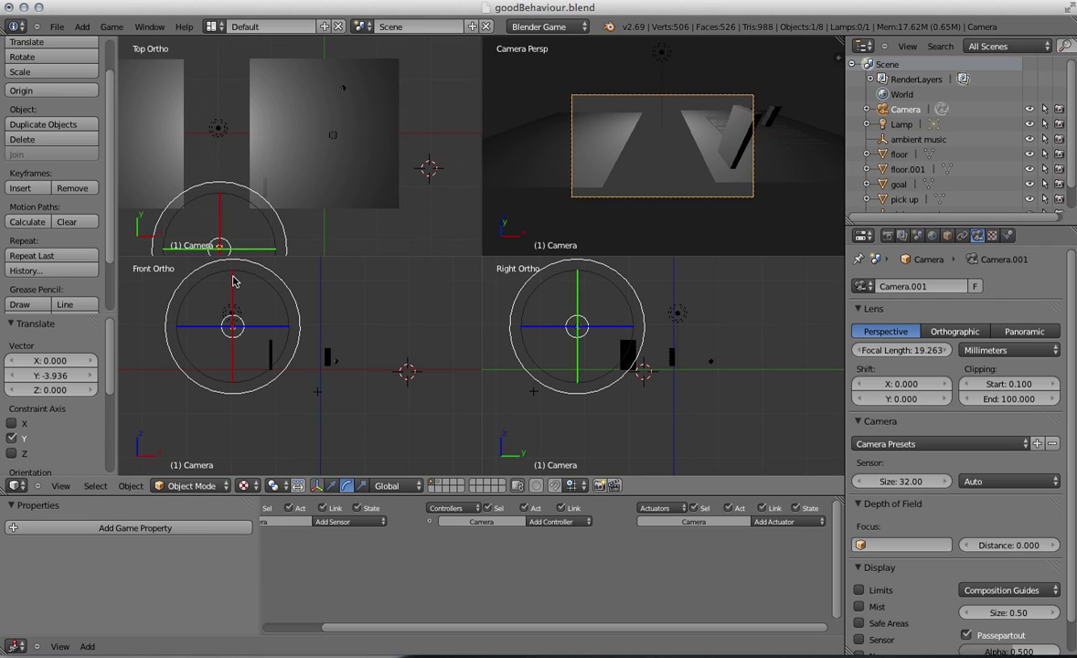
left_click_drag(233, 289, 237, 315)
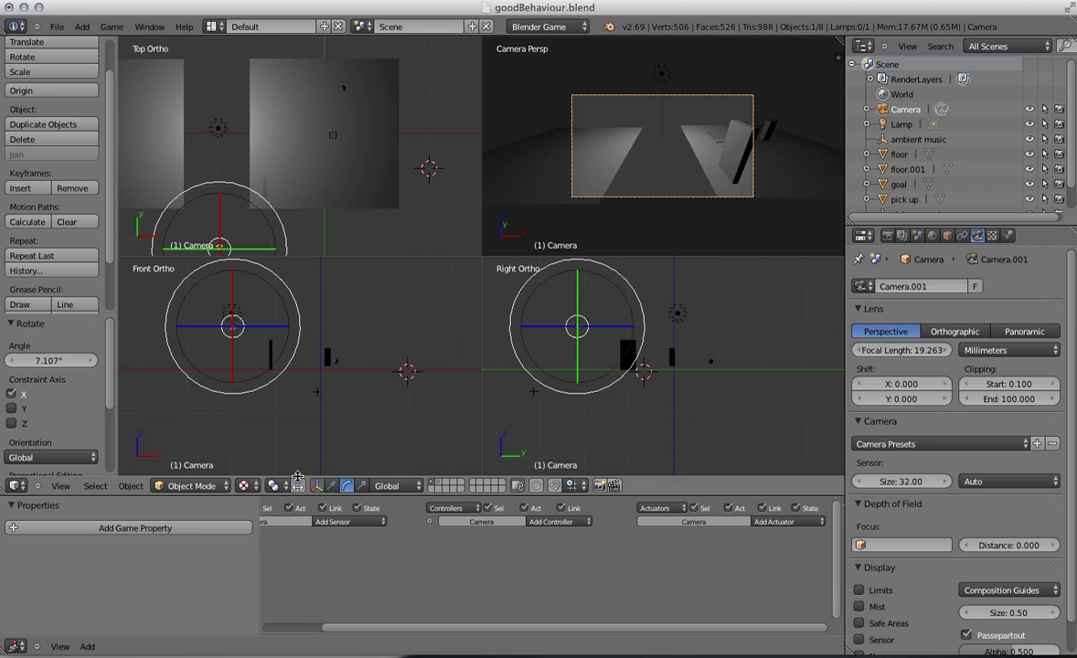
left_click(331, 484)
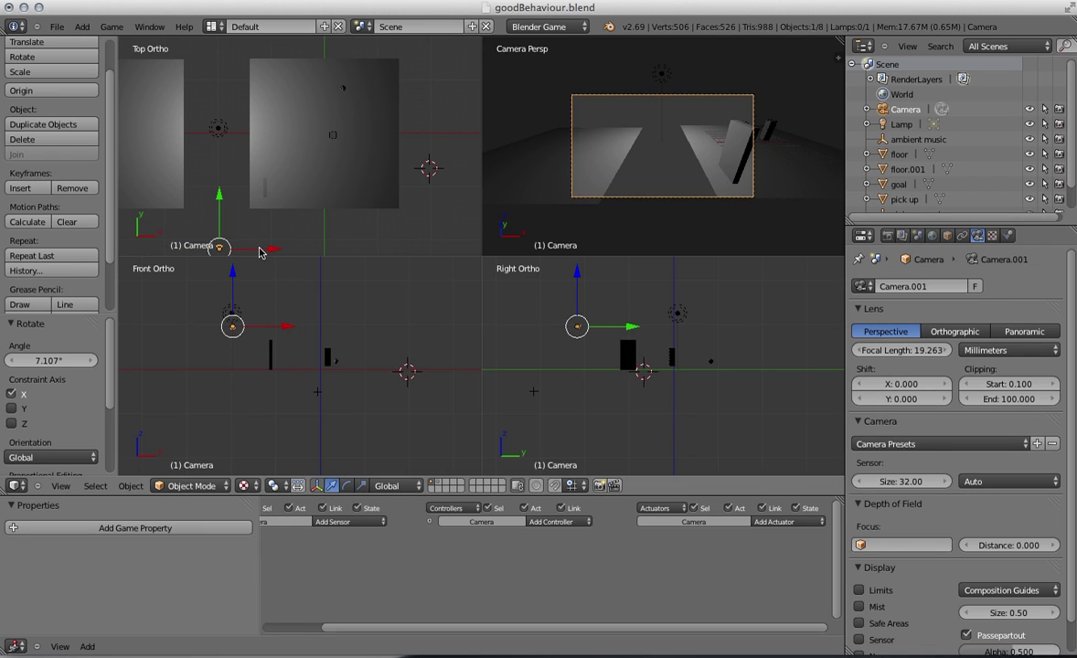
left_click_drag(259, 253, 295, 265)
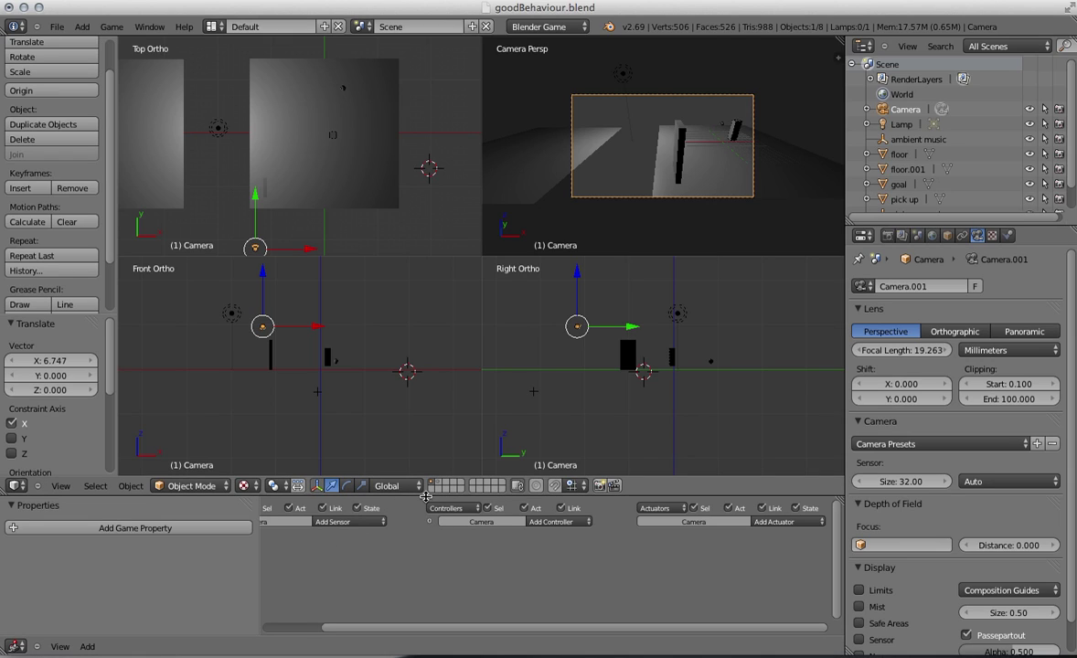
Step: Enlarge the Logic Editor and add an Always sensor to the camera
left_click_drag(427, 485, 427, 381)
left_click_drag(483, 628, 426, 628)
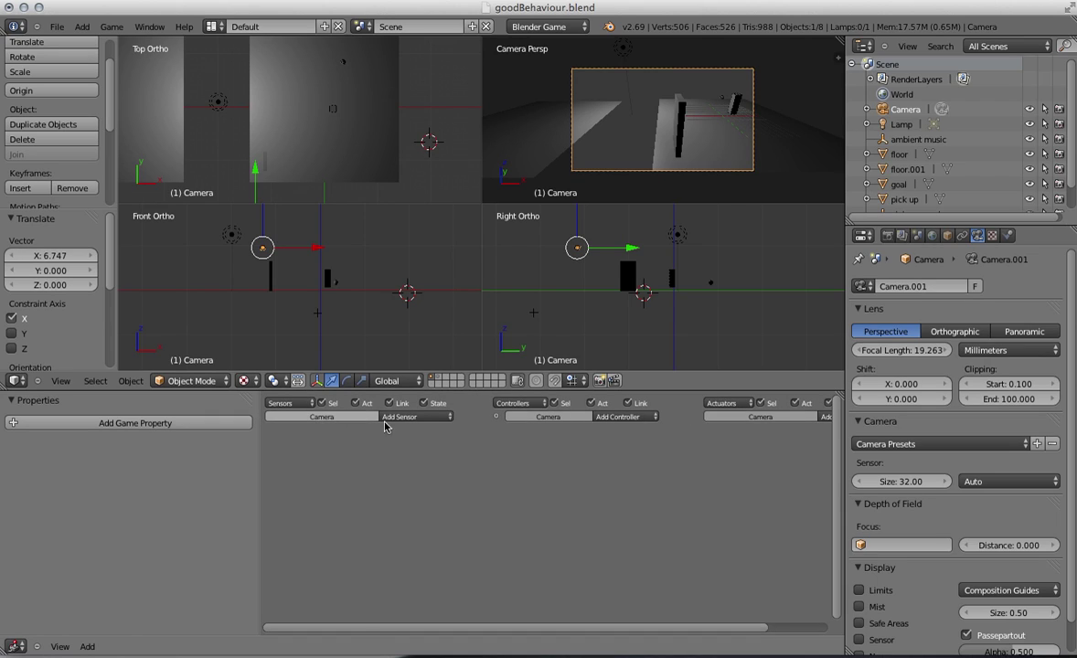
left_click(423, 419)
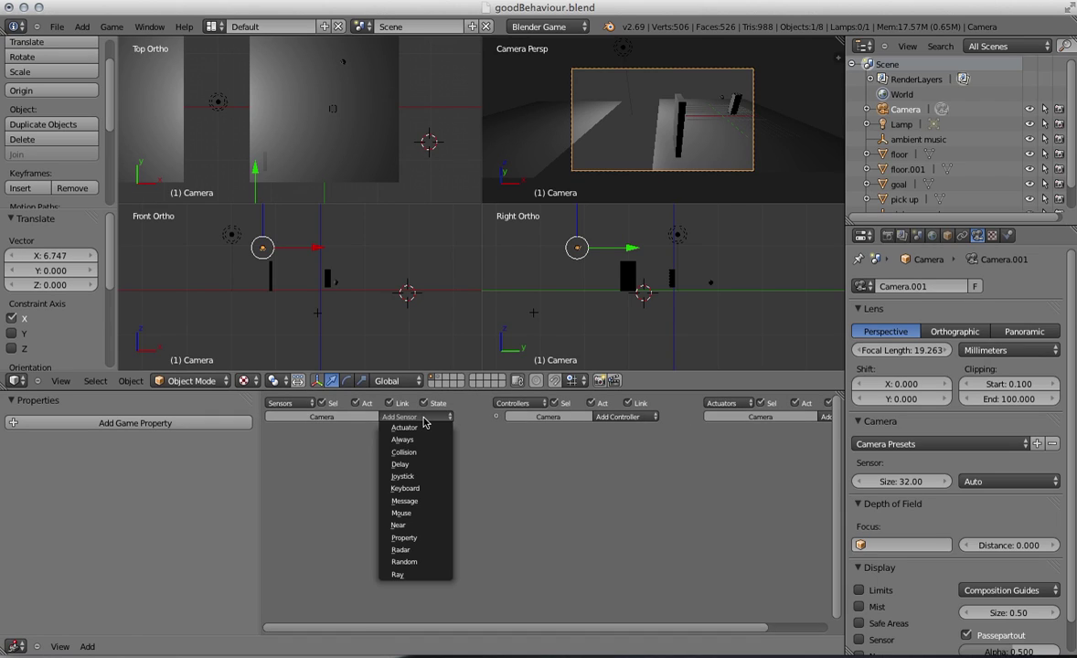
left_click(425, 441)
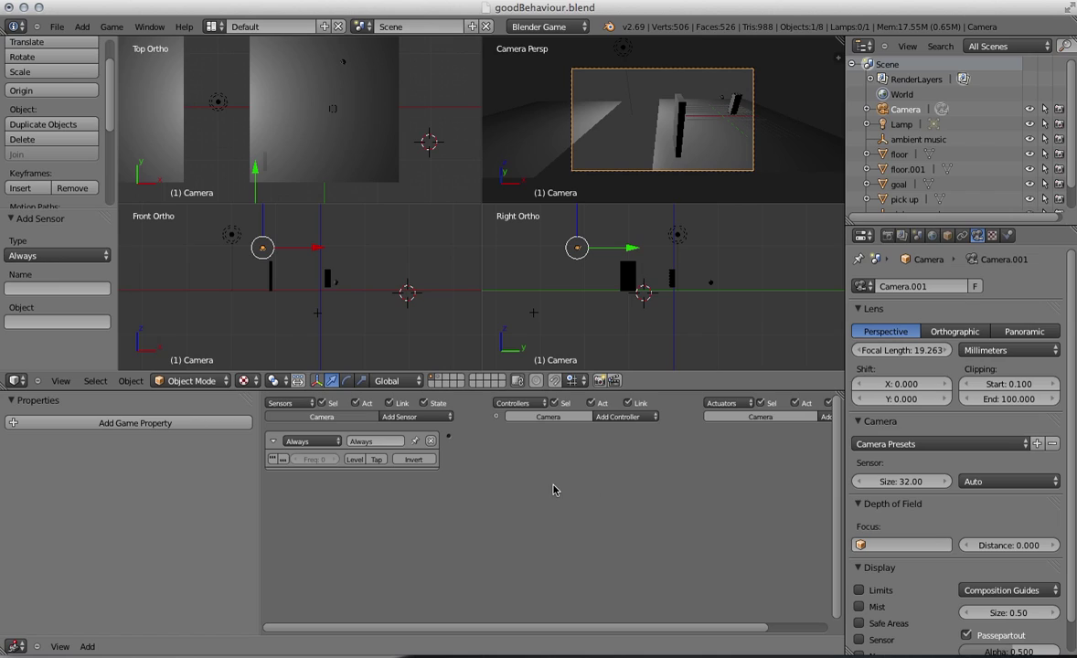
Step: Add an Edit Object actuator set to Track to the player, and link the Always sensor to it
left_click_drag(725, 637, 784, 637)
left_click(779, 418)
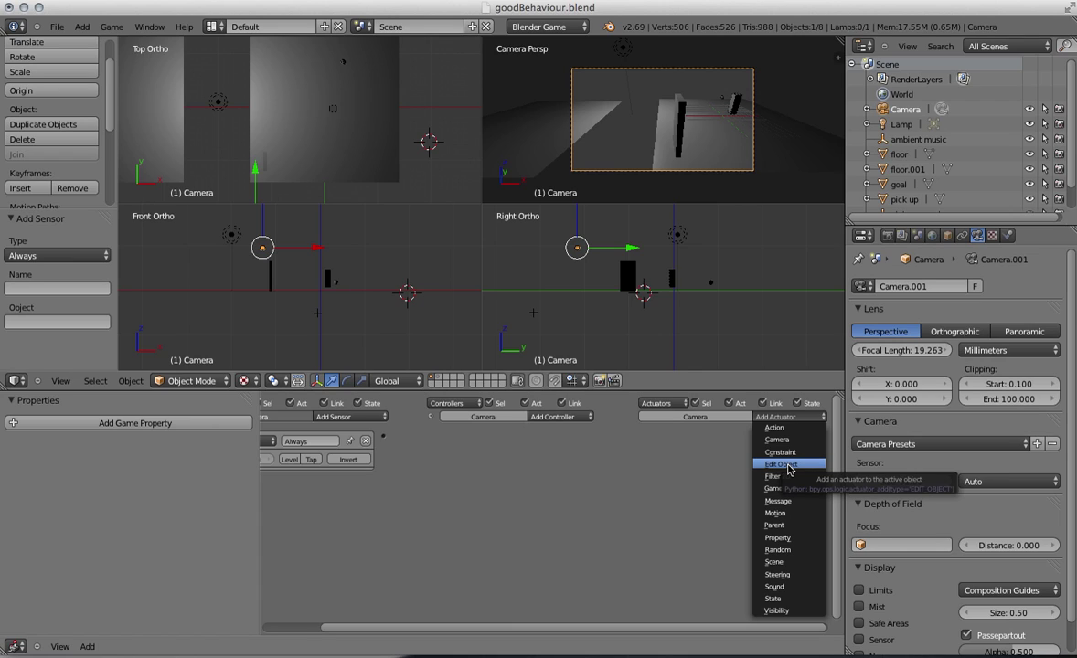
left_click(788, 468)
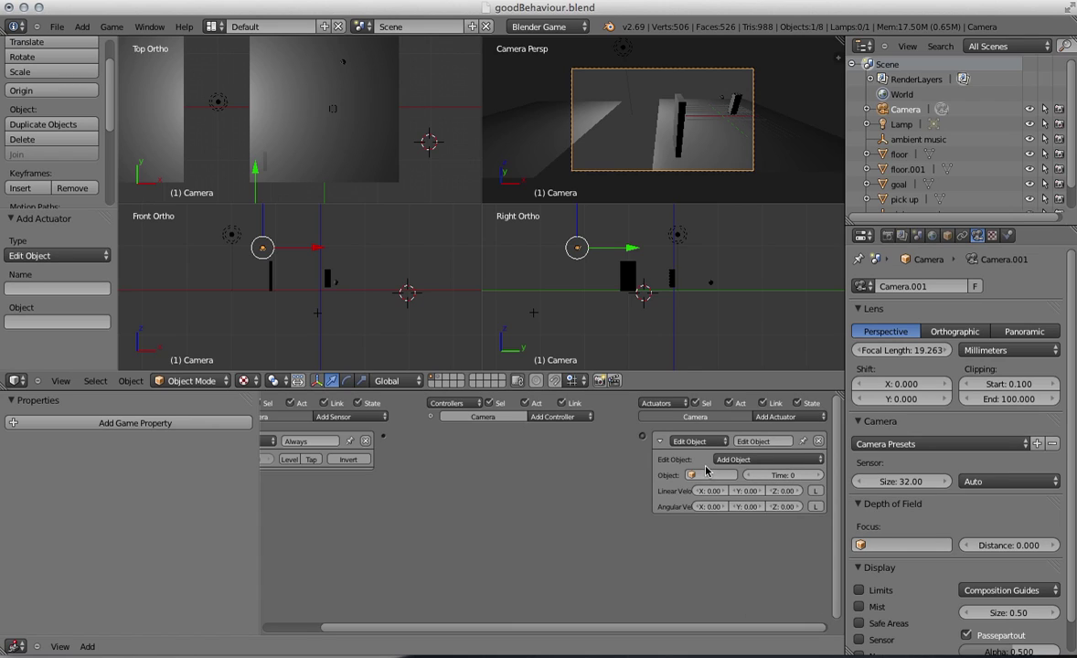
left_click(736, 459)
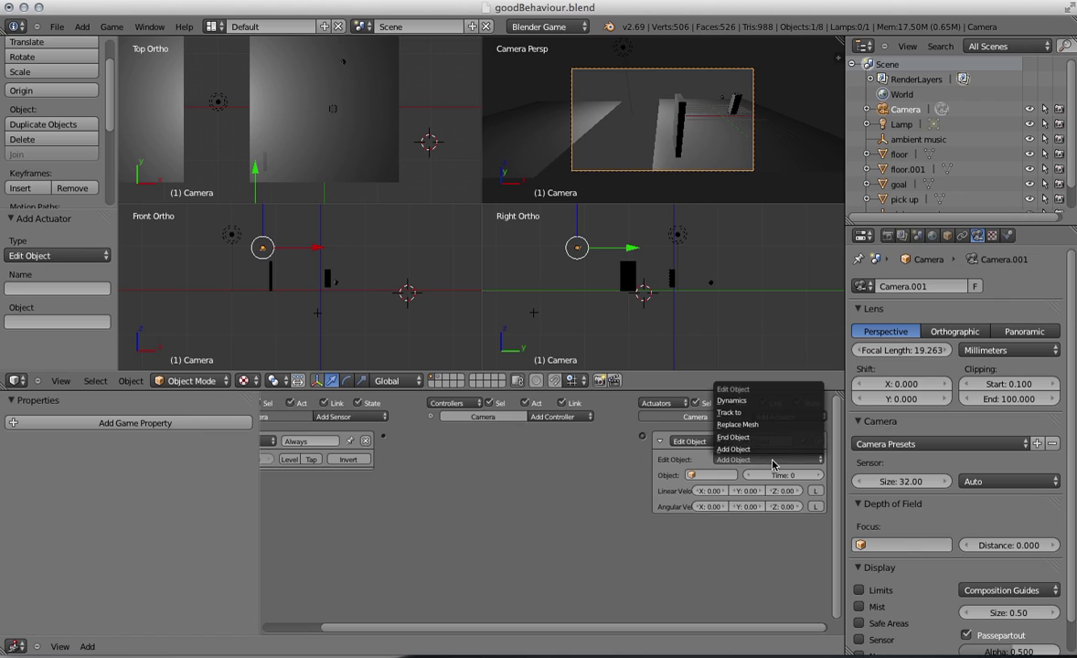
left_click(746, 414)
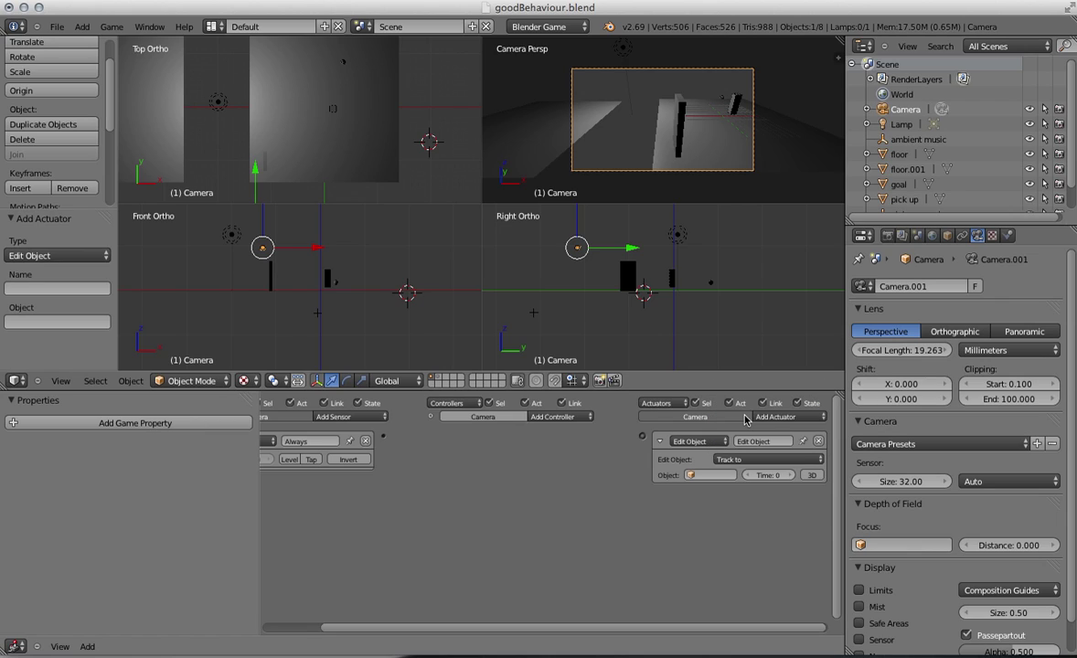
left_click(707, 474)
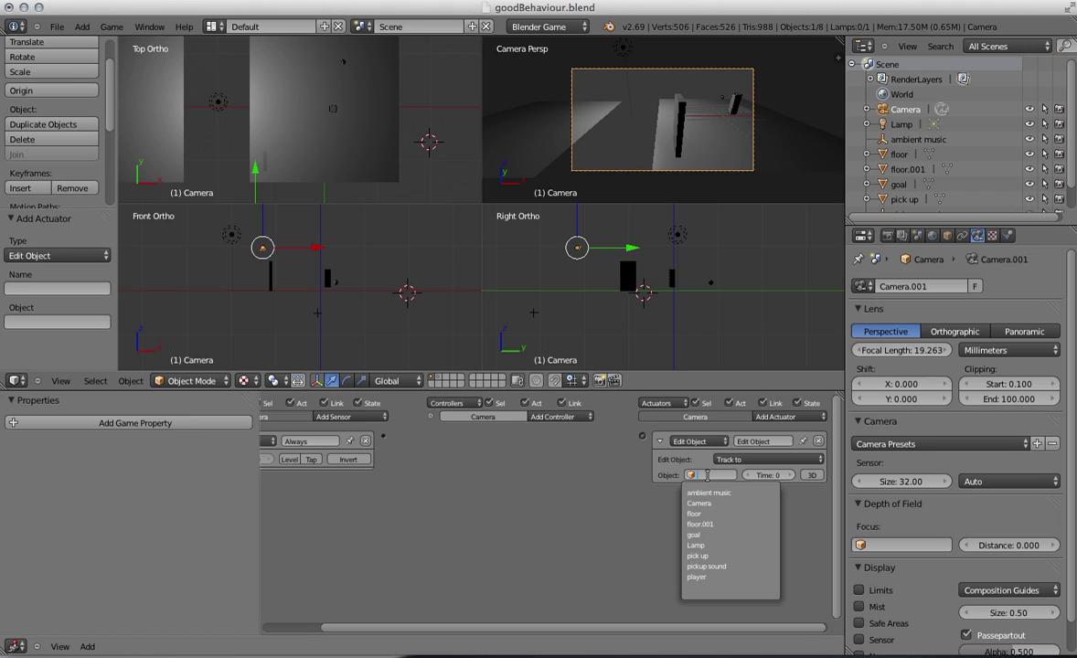
left_click(710, 577)
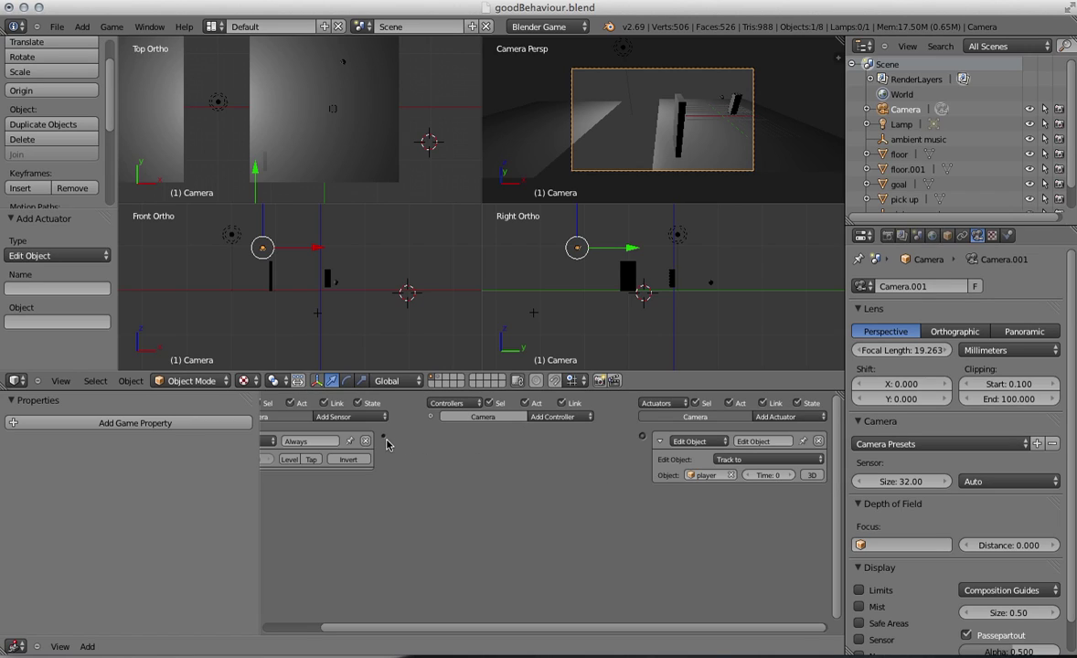
left_click_drag(384, 437, 642, 437)
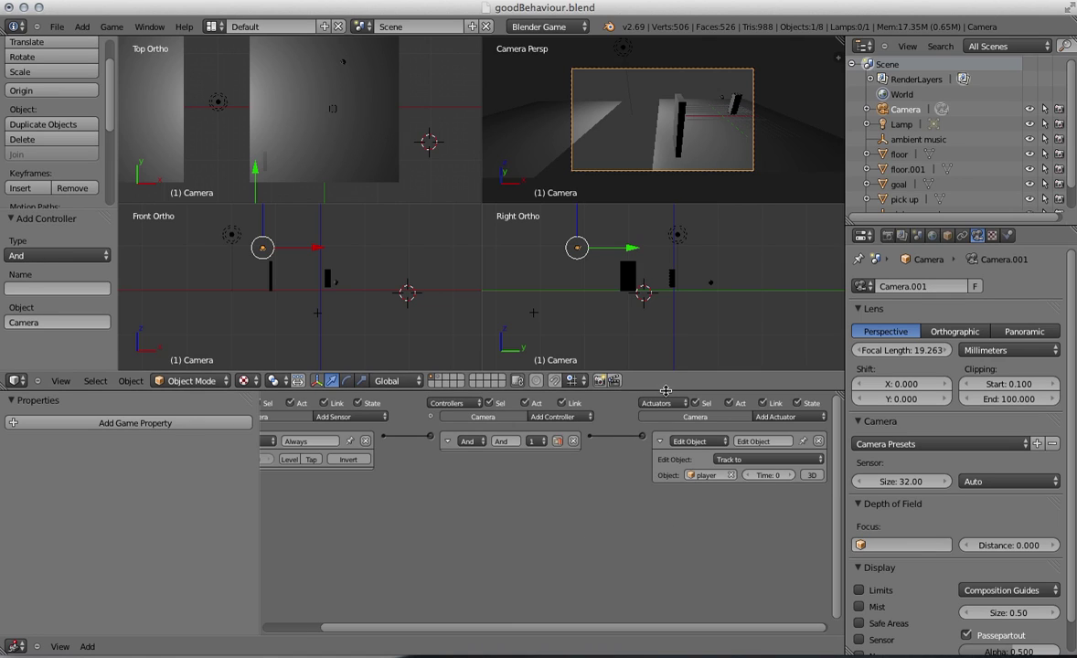
Step: Test the goodBehaviour game in the standalone player to check the tracking camera, then quit with Esc
left_click_drag(640, 374, 673, 457)
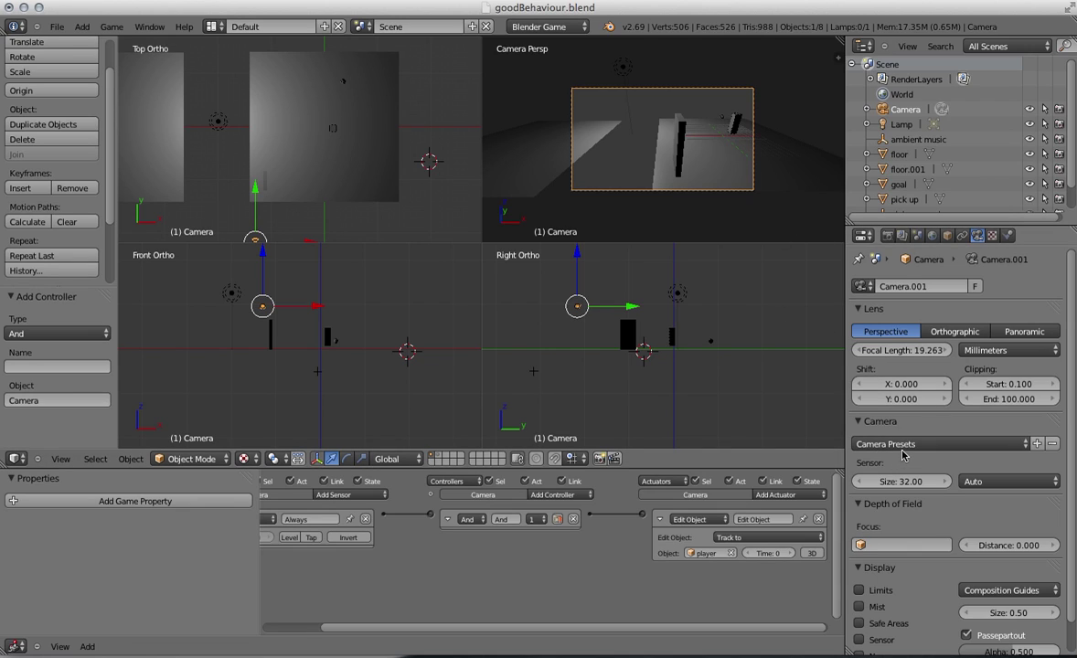
left_click(888, 236)
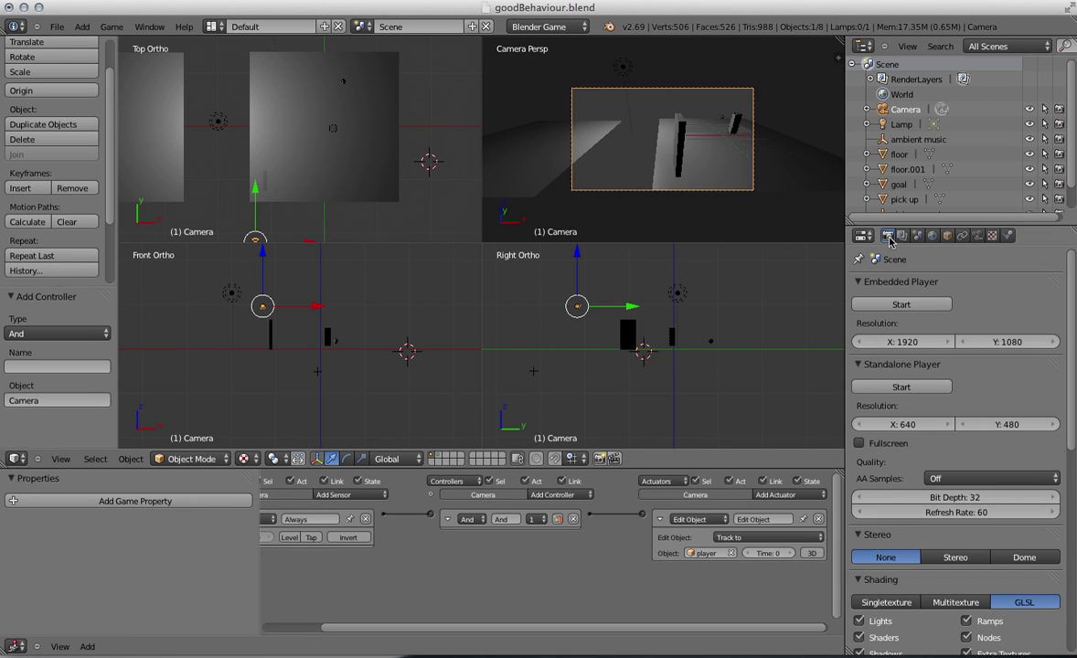
left_click(900, 388)
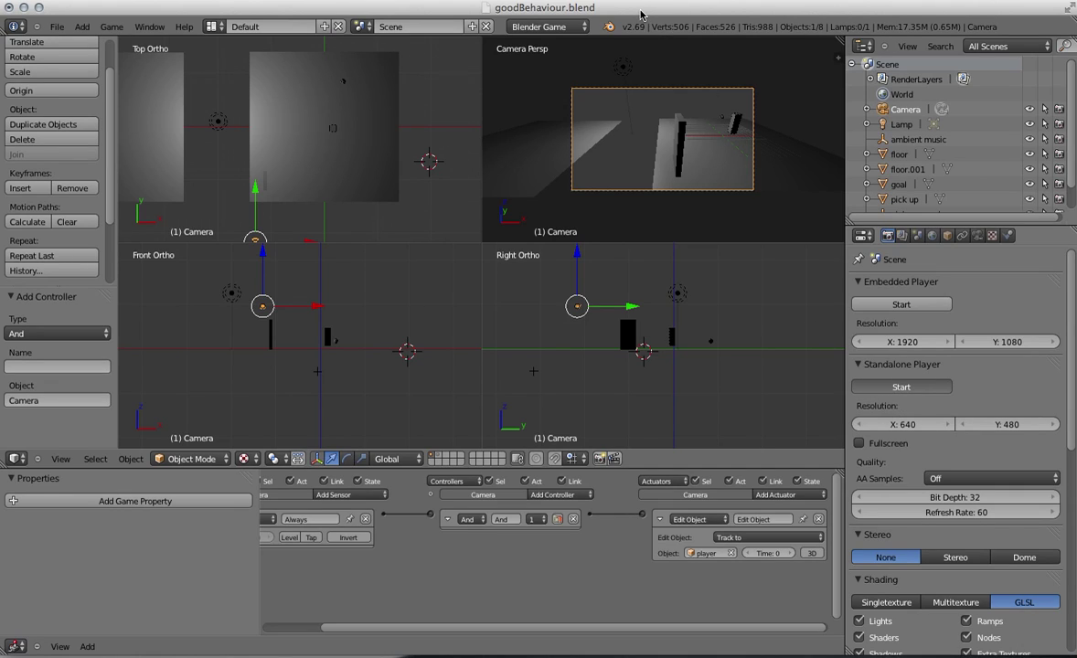
left_click_drag(641, 16, 628, 265)
left_click_drag(462, 93, 575, 59)
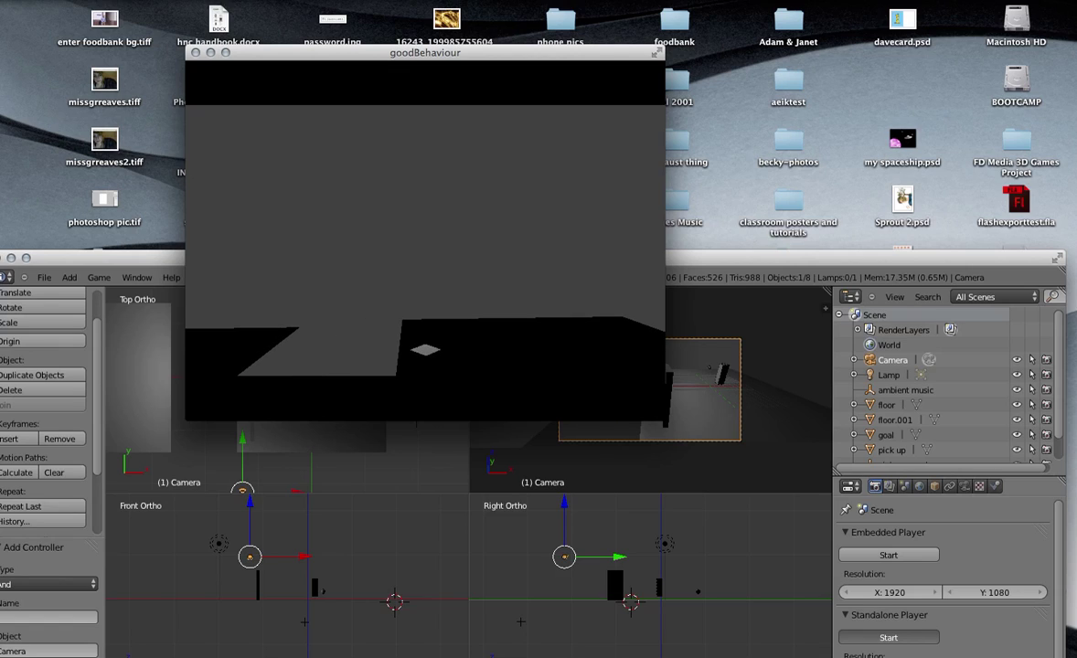
key("Escape")
left_click_drag(551, 257, 563, 8)
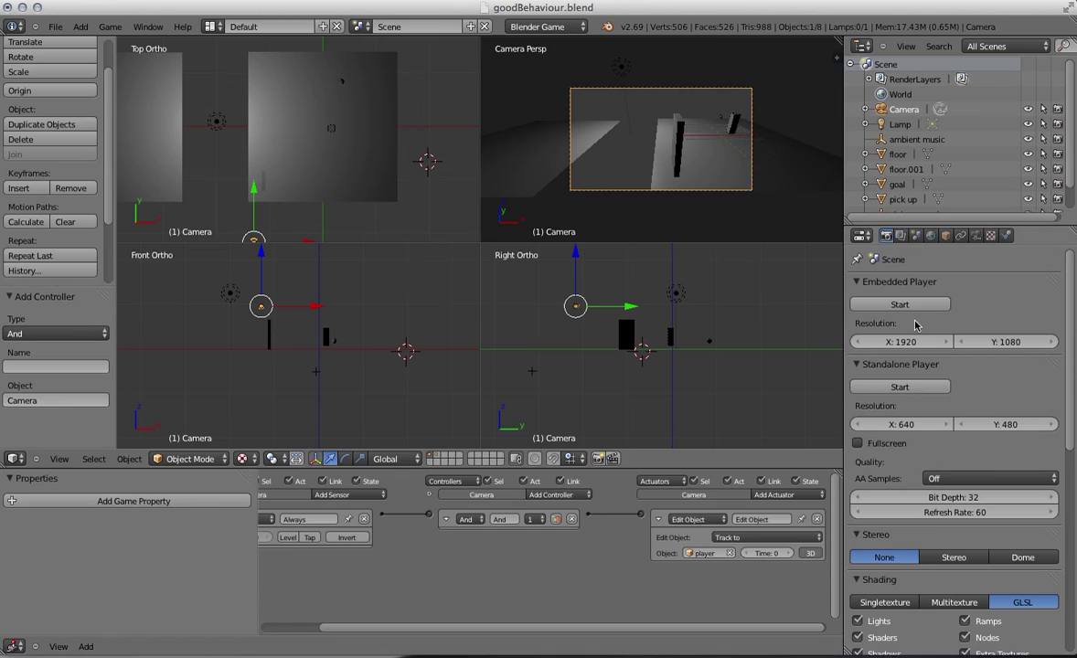
left_click(901, 387)
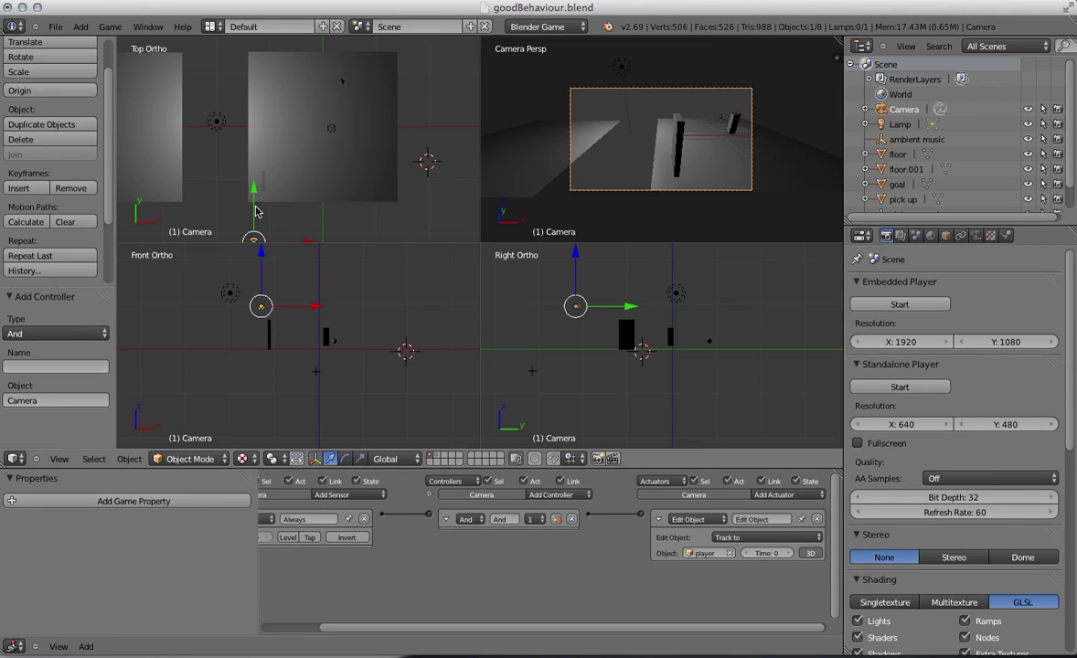
left_click_drag(256, 212, 261, 230)
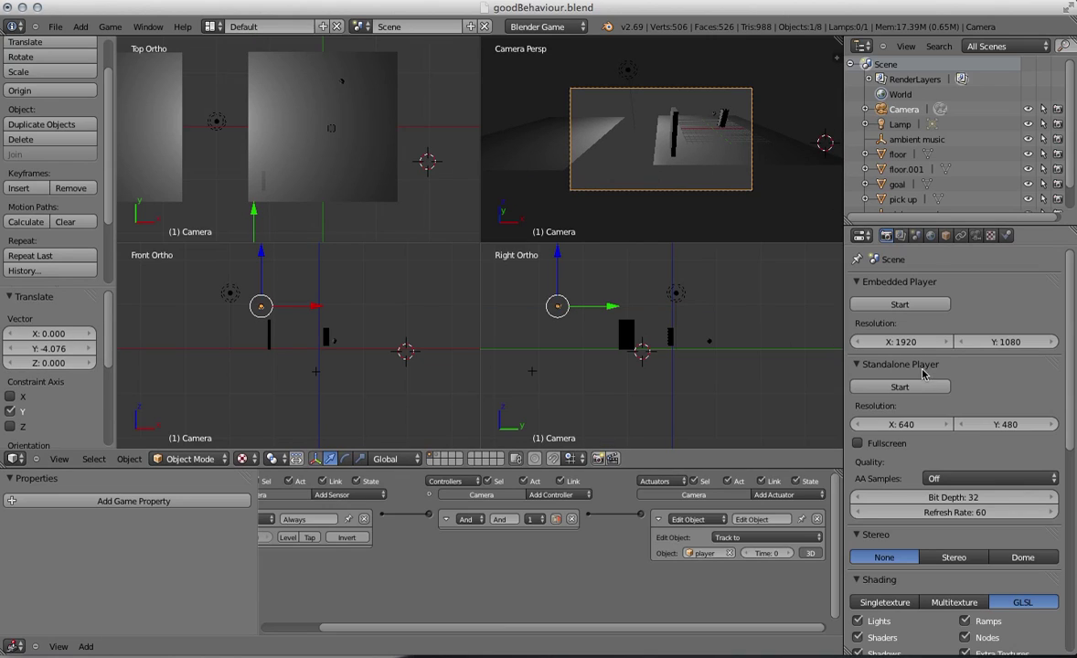
left_click(899, 386)
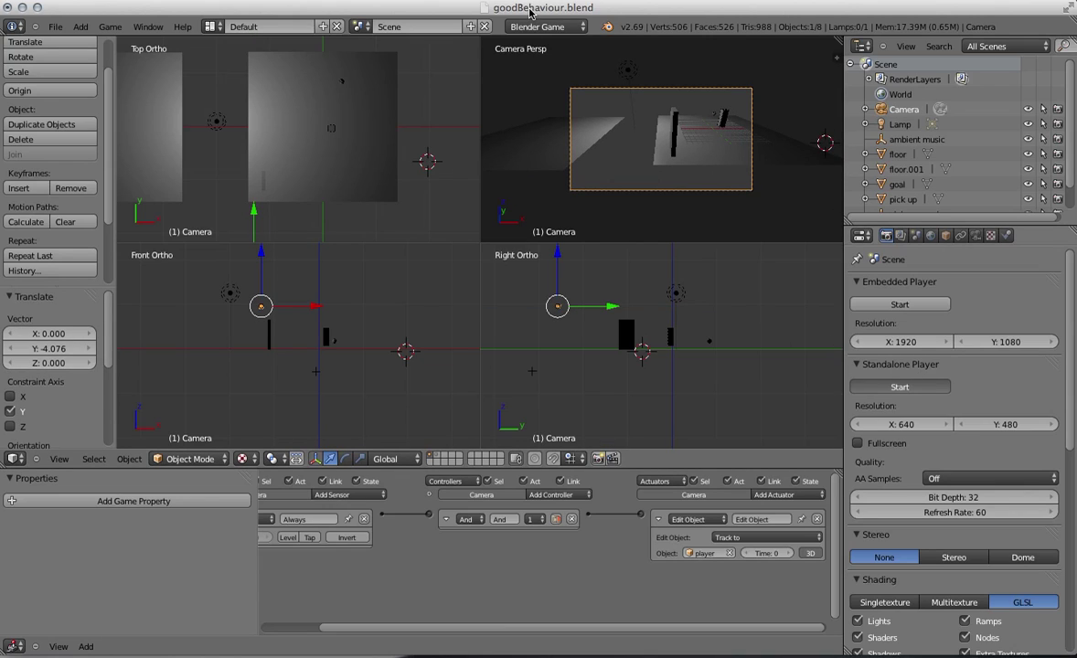
left_click_drag(528, 12, 528, 301)
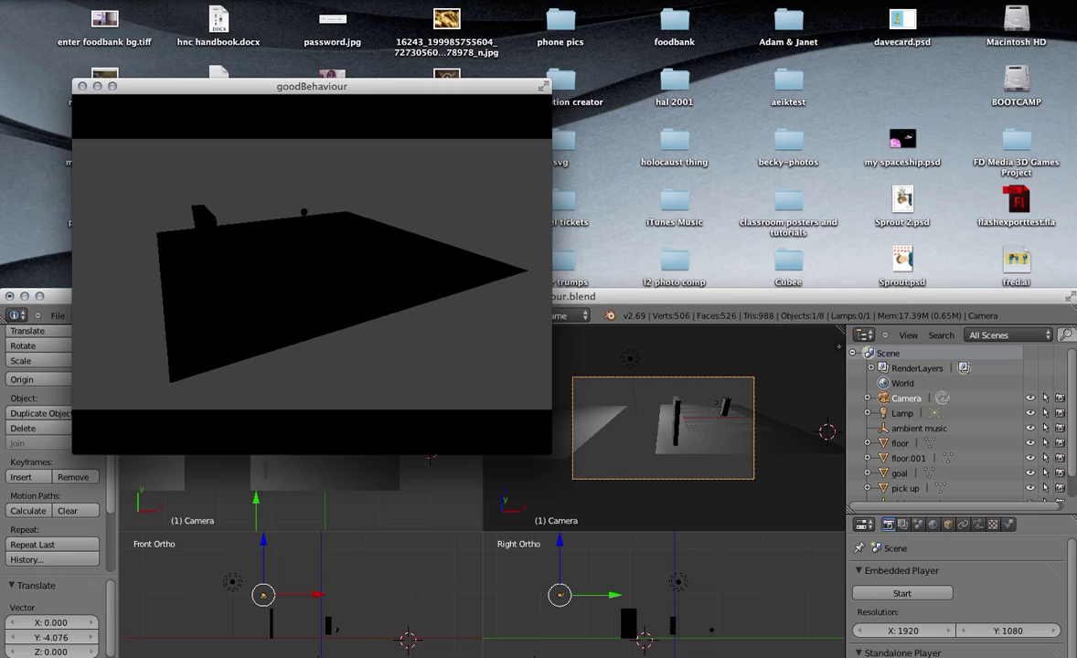
key("Escape")
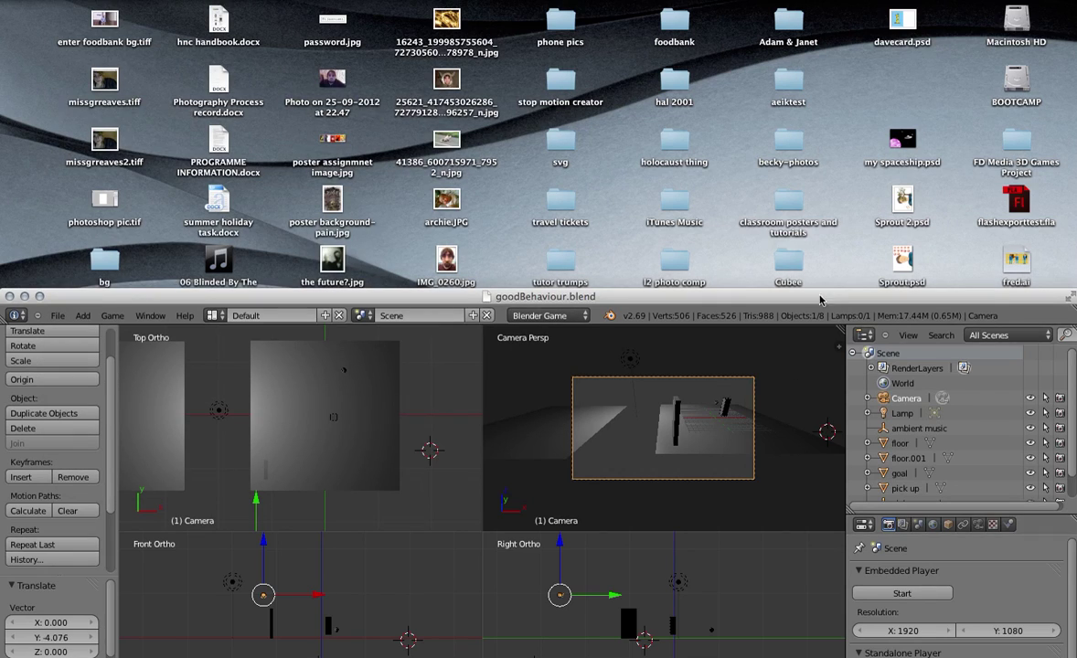
left_click_drag(813, 296, 842, 106)
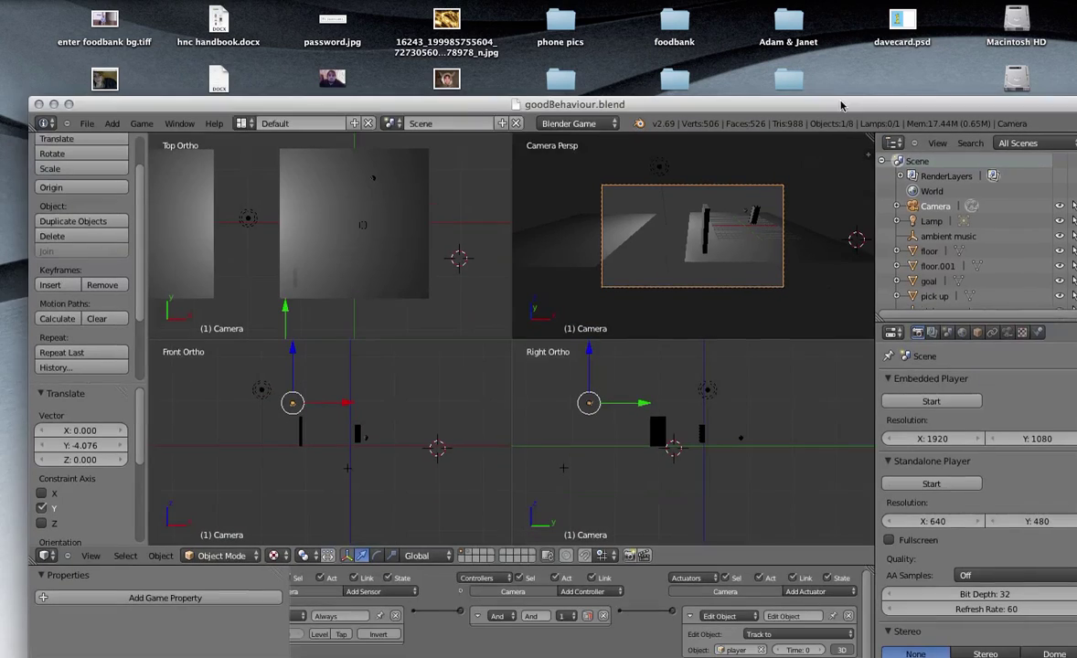
left_click(932, 485)
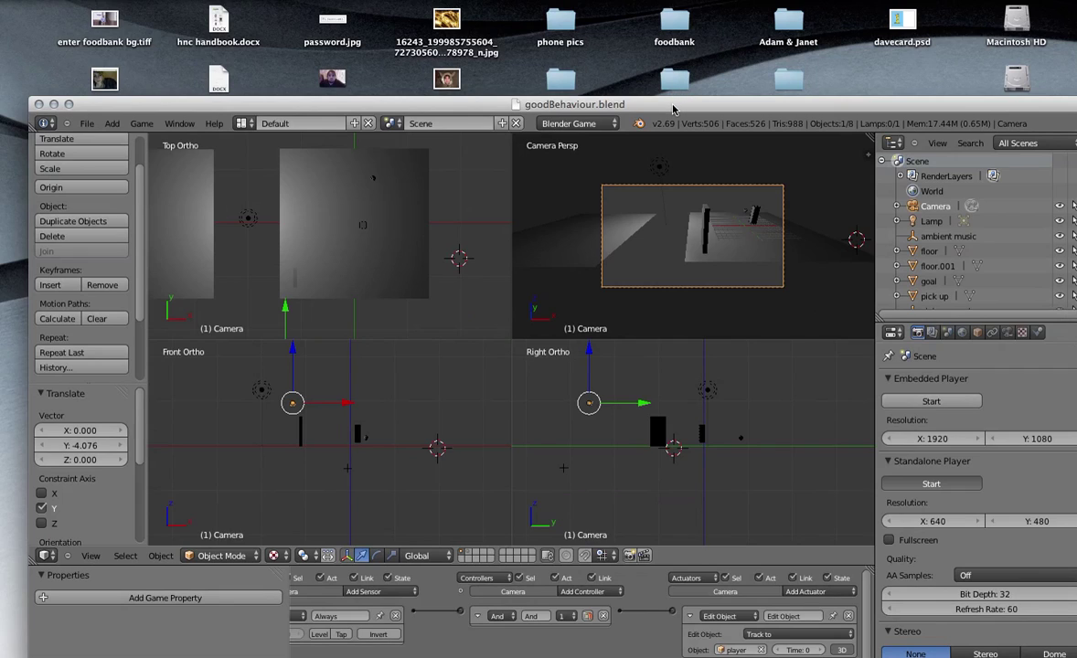
left_click_drag(673, 110, 620, 158)
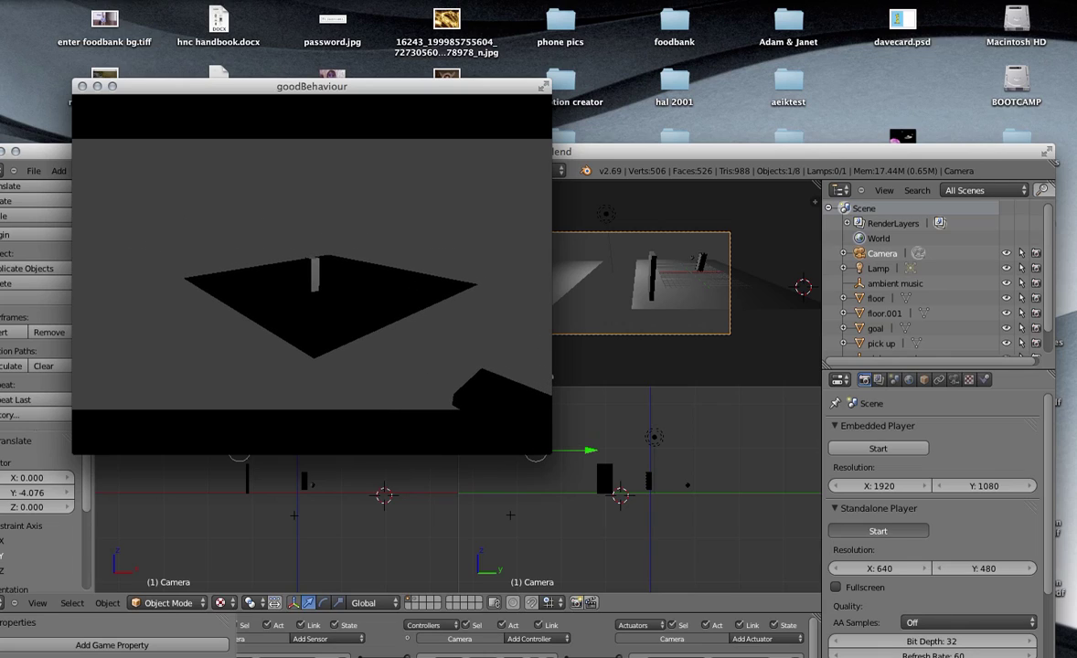
key("Escape")
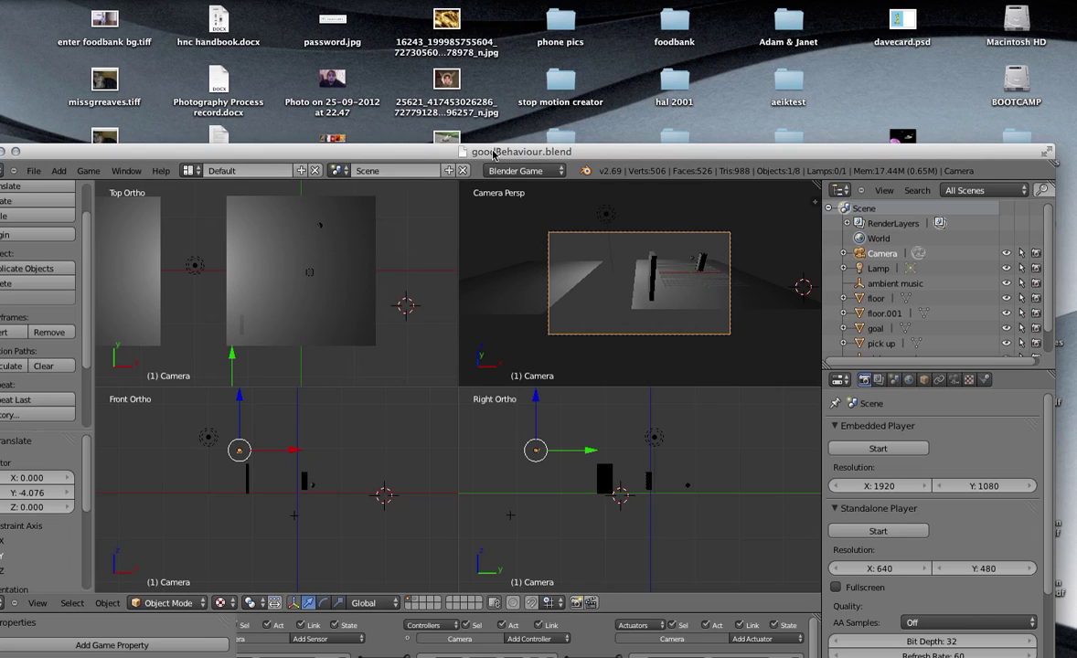
left_click_drag(494, 148, 515, 6)
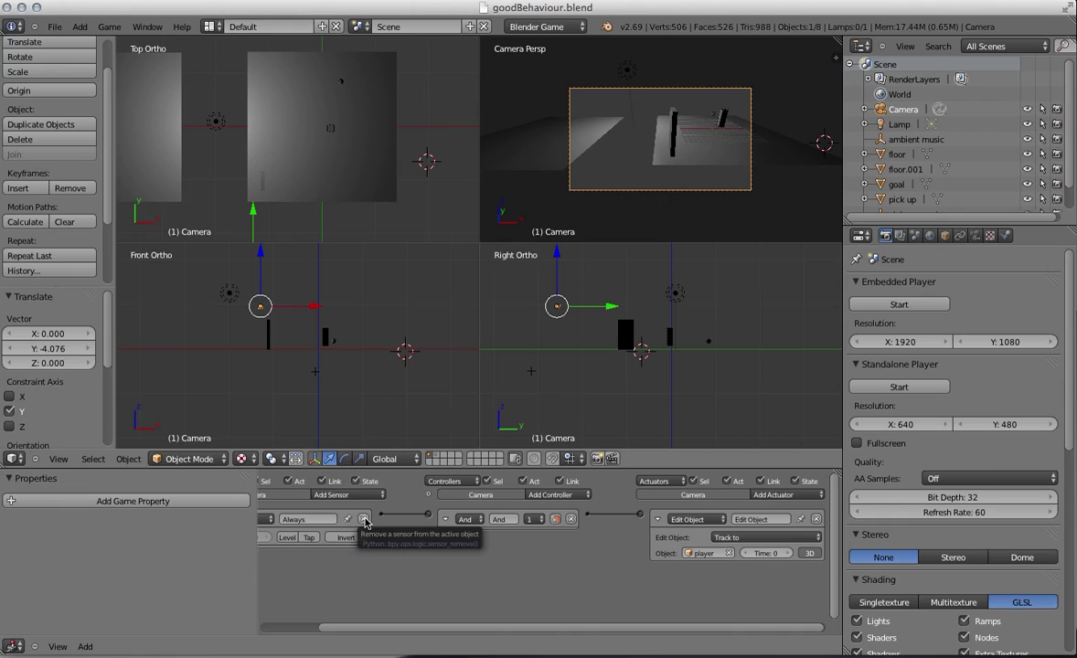
Step: Delete the camera's Always sensor, And controller and Edit Object actuator logic bricks
left_click(364, 519)
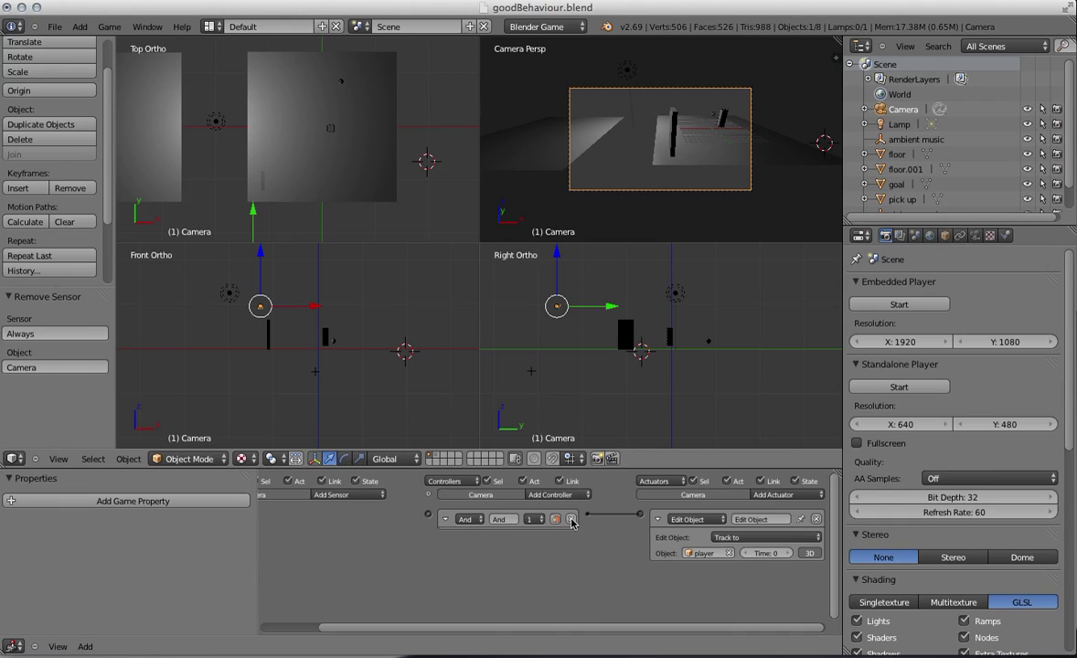
left_click(572, 520)
left_click(817, 520)
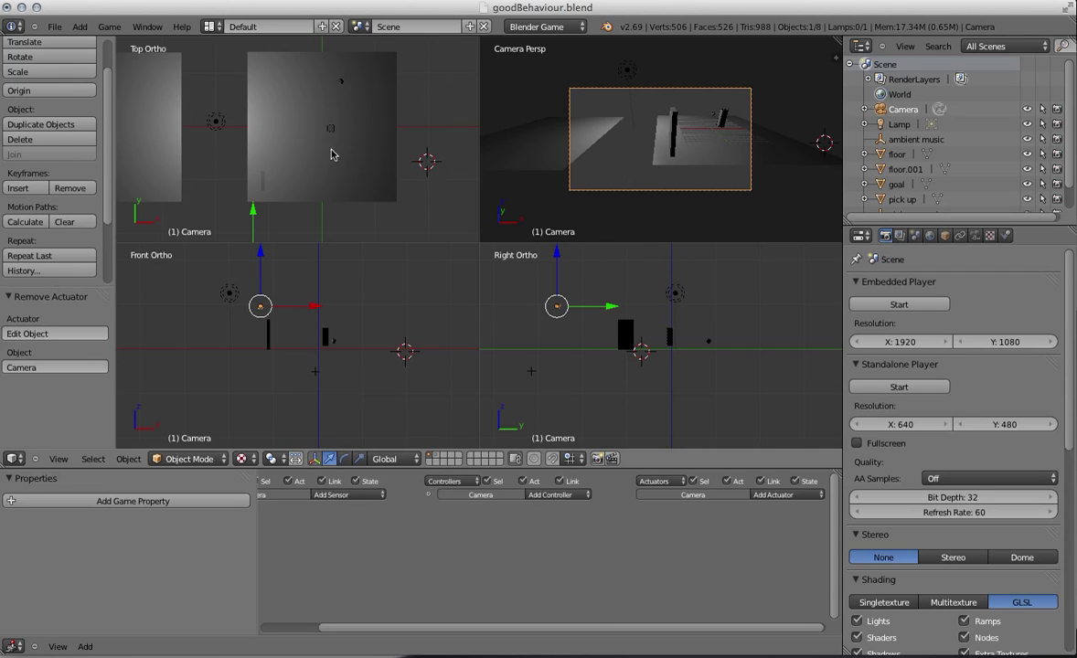
scroll(309, 152, "up", 1)
scroll(309, 152, "down", 3)
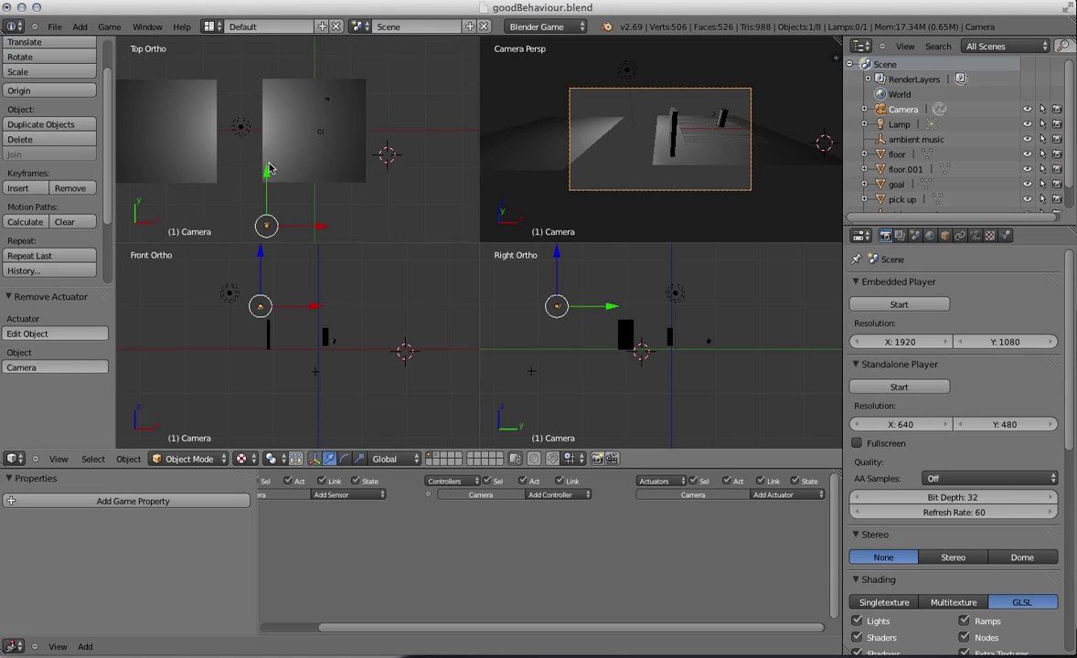
Step: Select floor.001 and switch it to Edit Mode
right_click(173, 144)
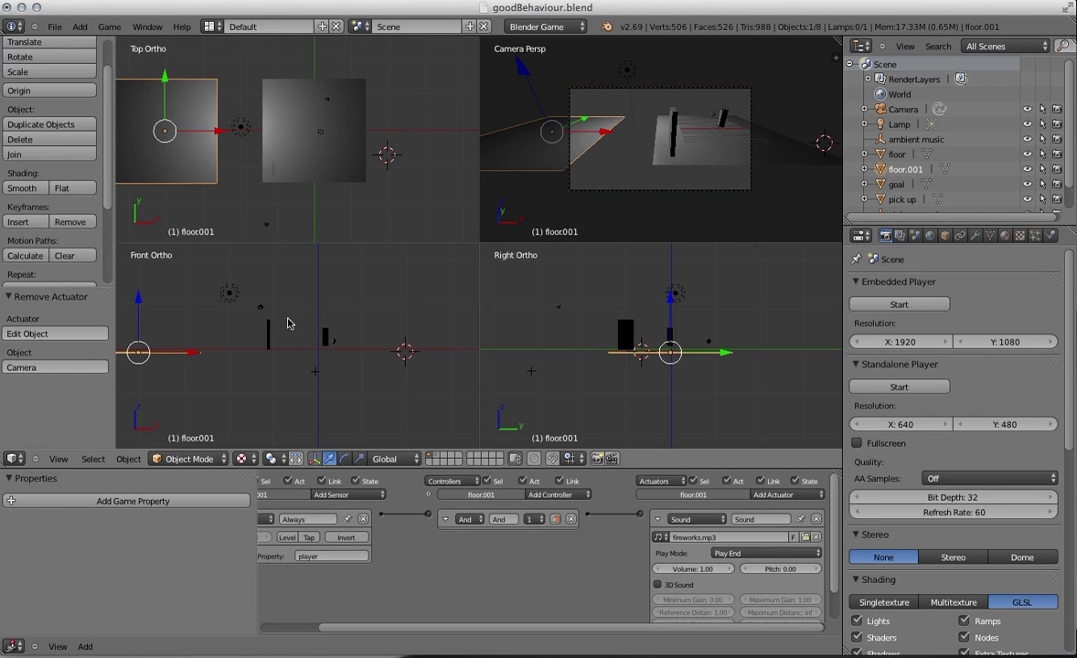
left_click(223, 459)
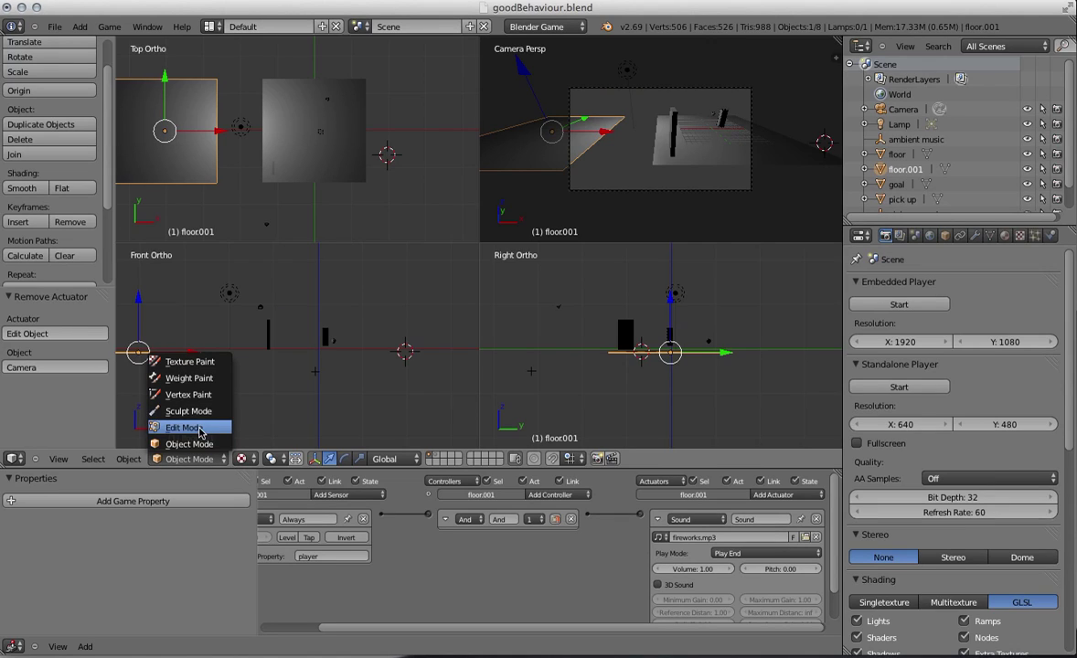
left_click(188, 428)
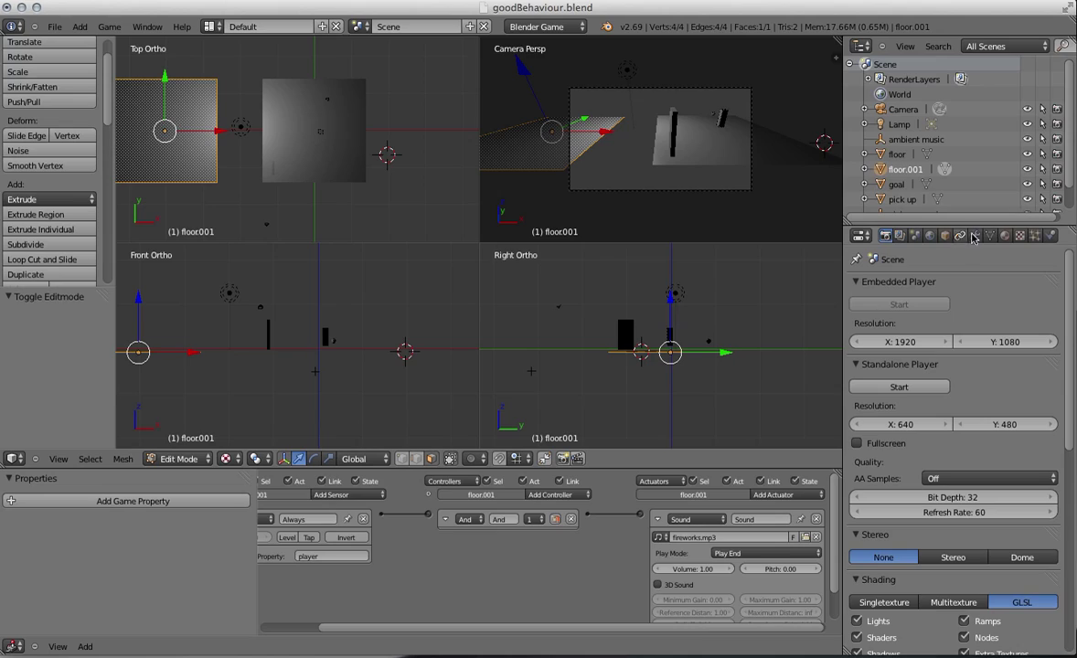
Step: Give floor.001 a new green diffuse material named 'floor mat'
left_click(1004, 236)
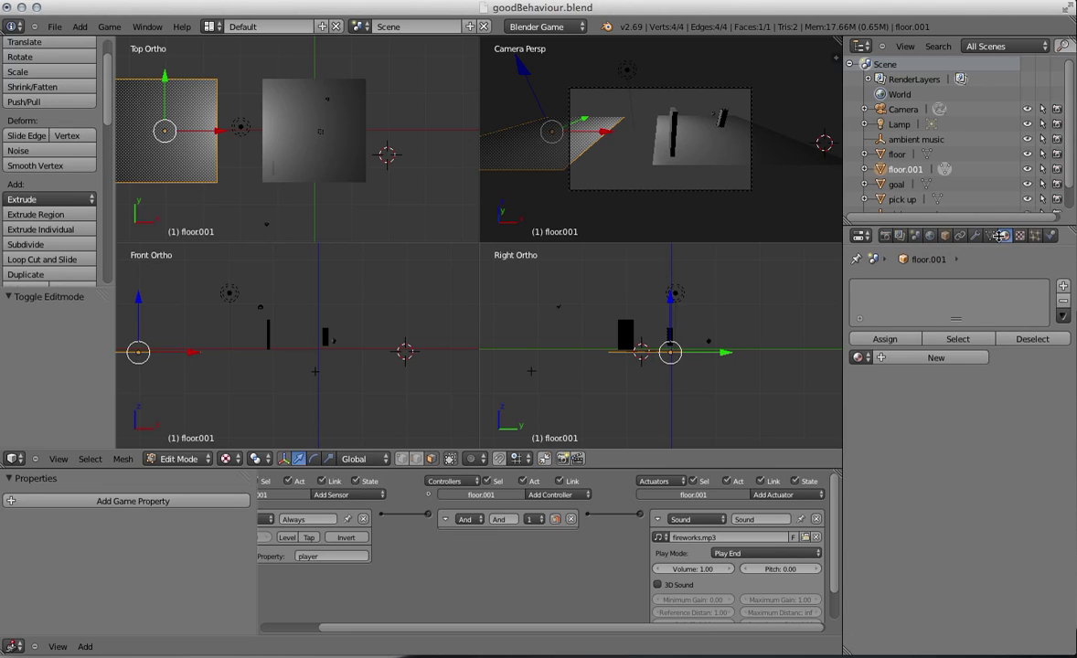
left_click(942, 359)
left_click(901, 541)
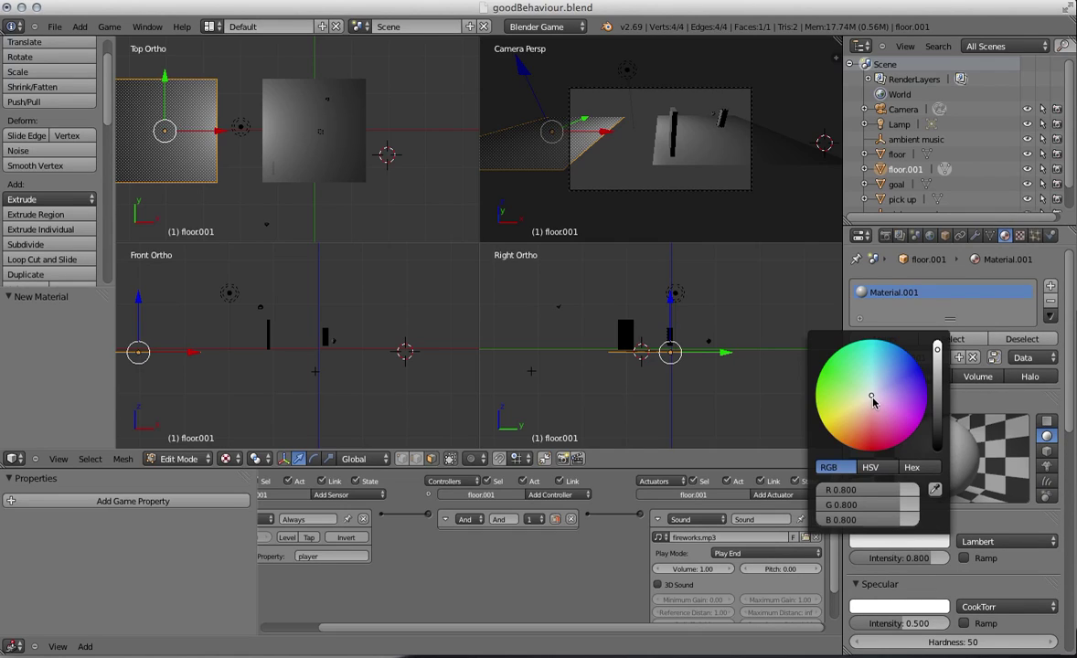
left_click(826, 366)
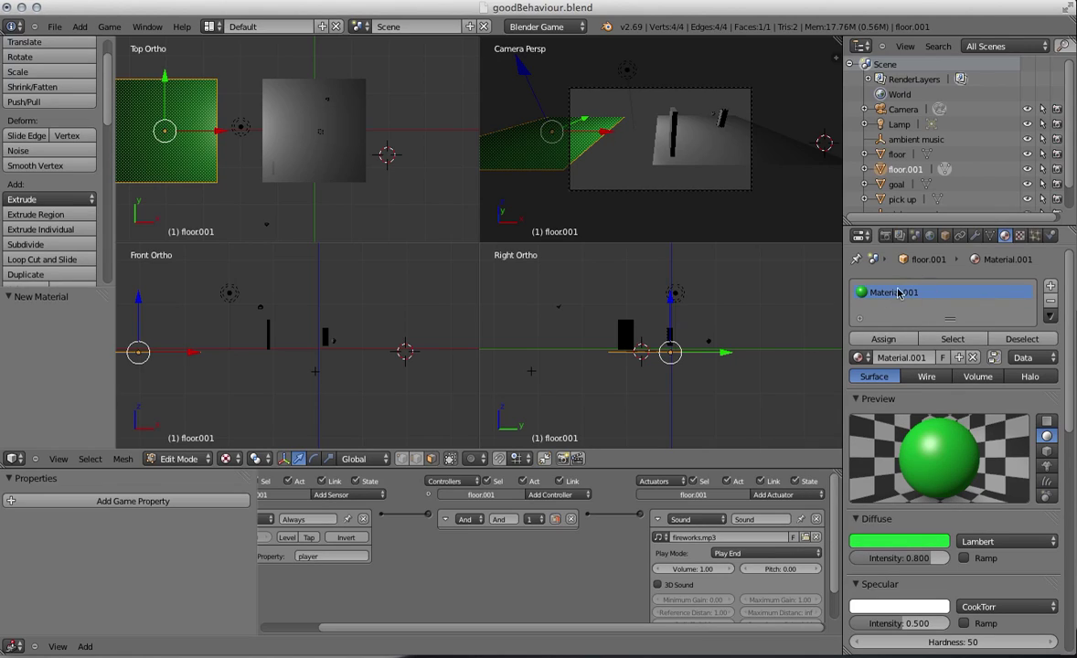
left_click(905, 357)
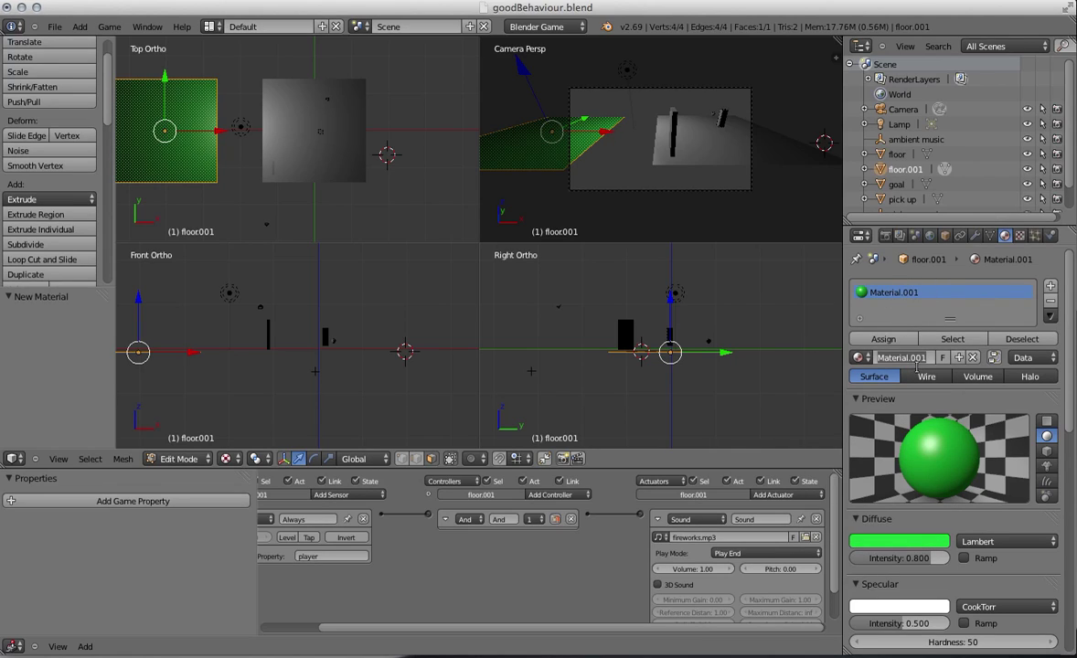
key("BackSpace")
key("Return")
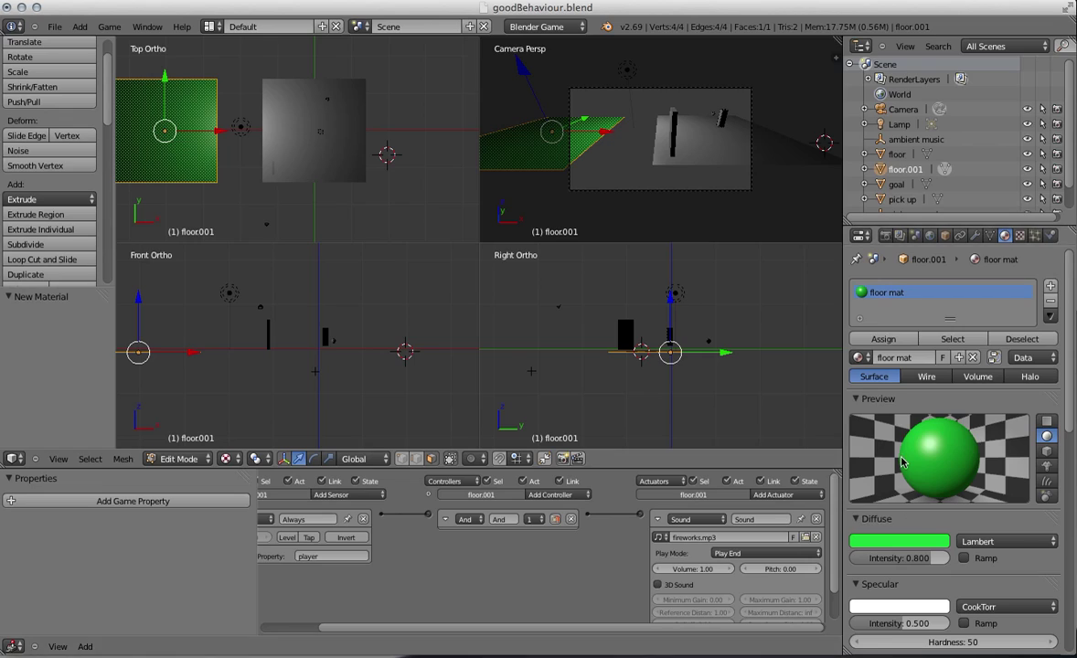
Step: Back in Object Mode, assign the existing 'floor mat' material to the floor object
left_click(205, 460)
left_click(195, 445)
right_click(286, 150)
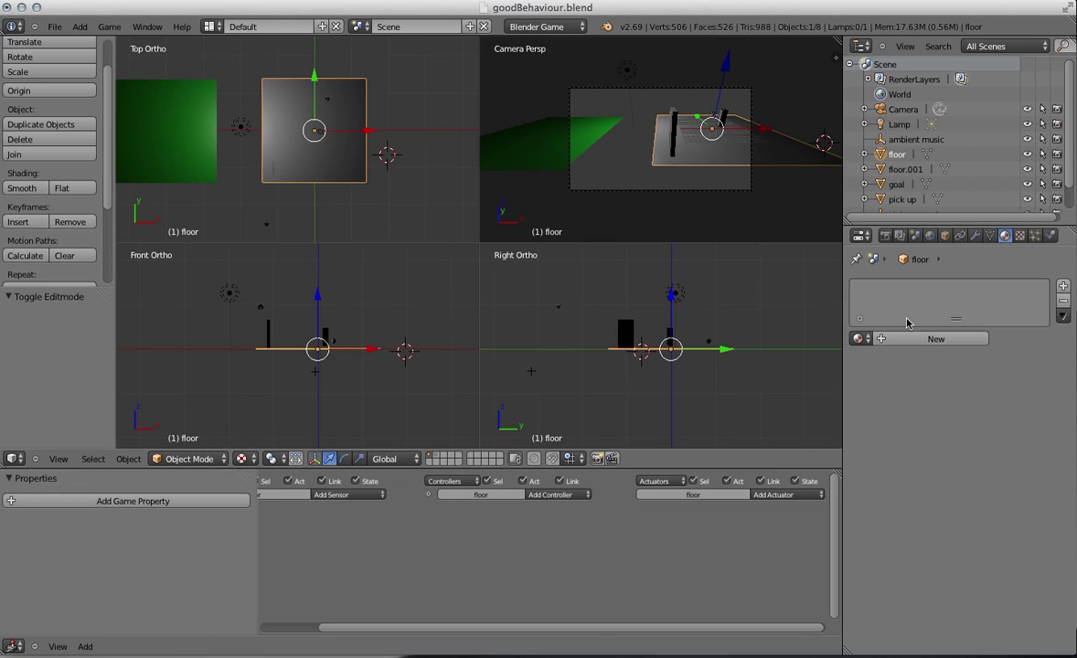
left_click(860, 339)
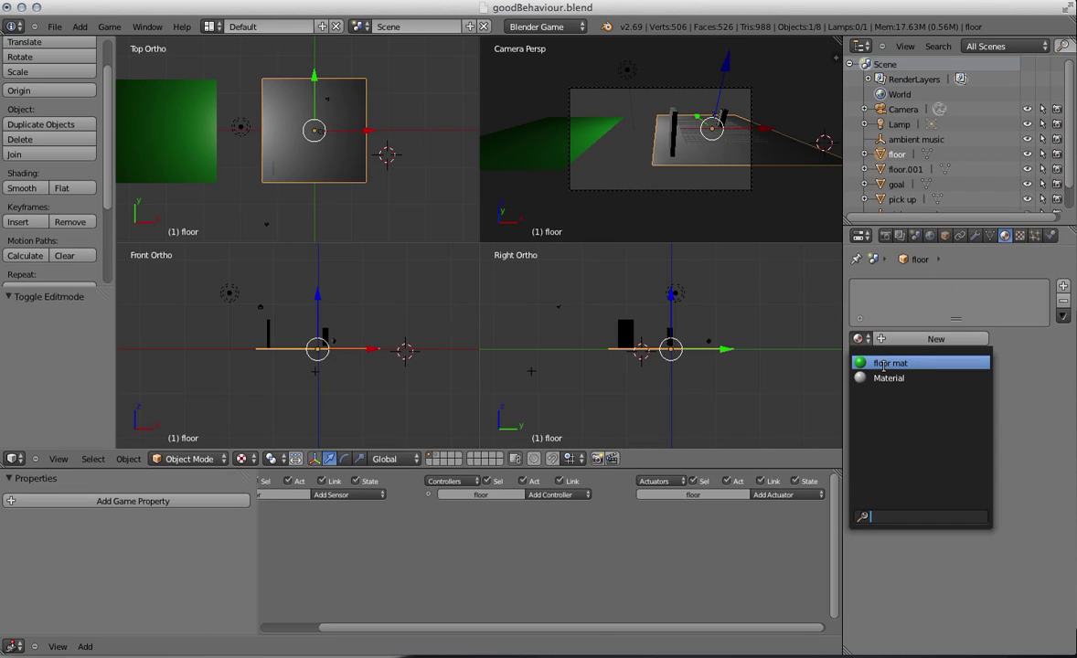
left_click(884, 364)
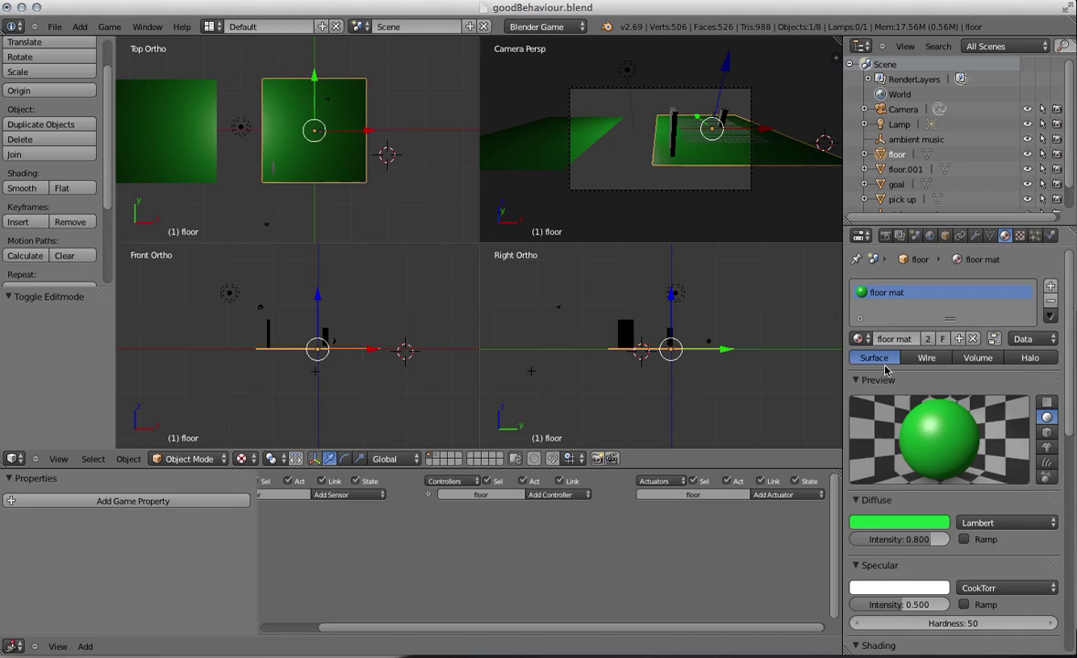
right_click(272, 172)
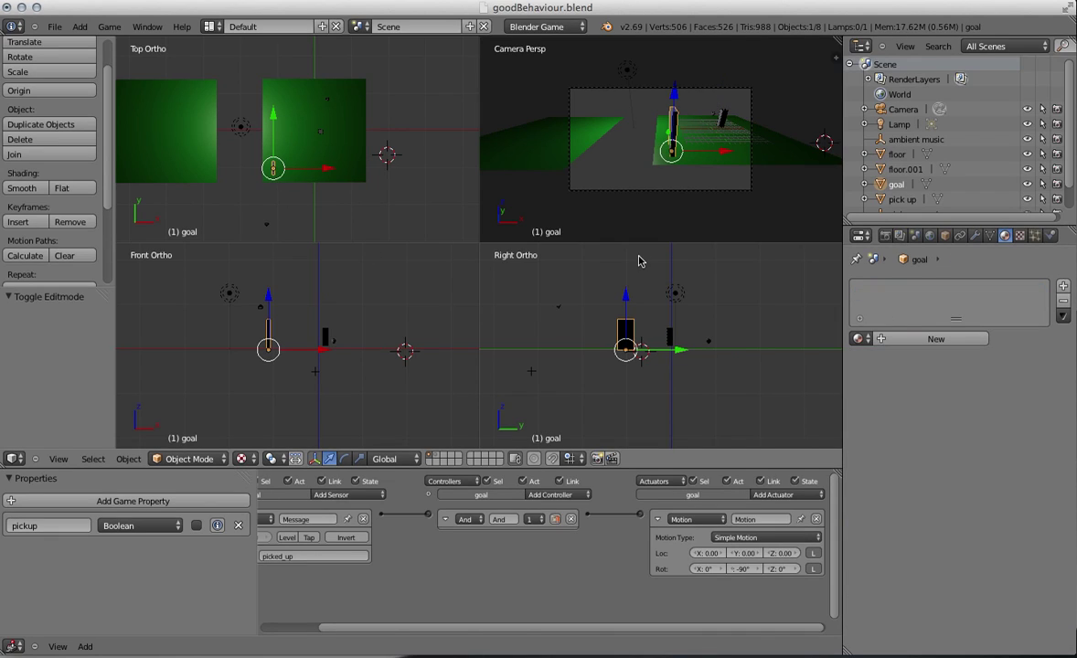
Step: Give the goal a new salmon-red material and change the player's colour to blue
left_click(884, 340)
left_click(917, 523)
left_click_drag(890, 364, 872, 426)
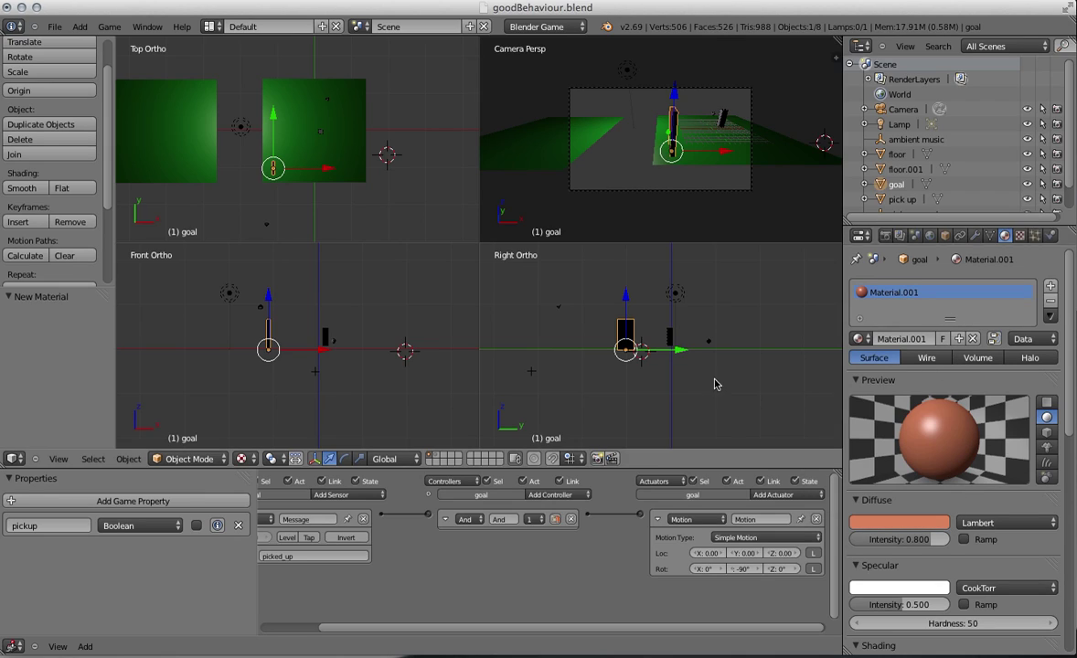
right_click(321, 137)
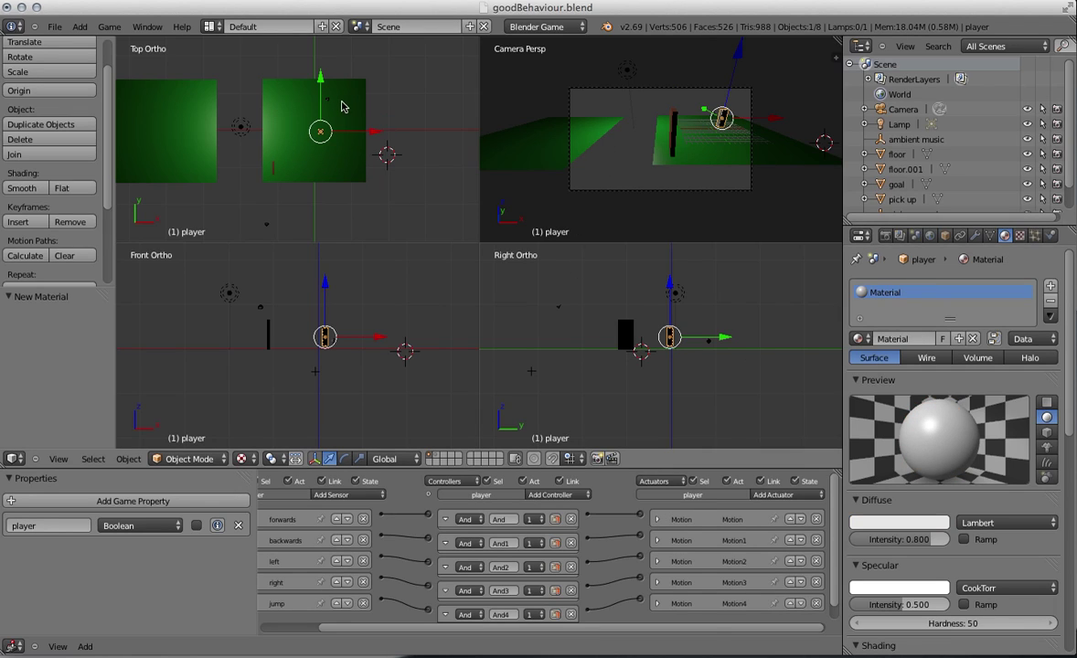
left_click(905, 524)
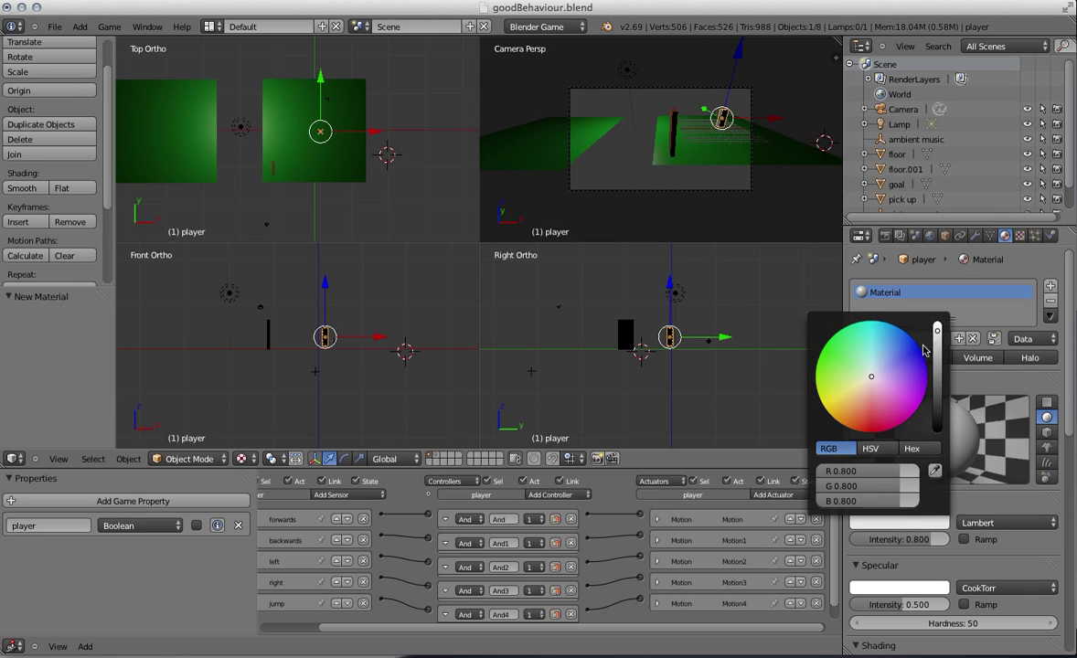
left_click_drag(886, 372, 916, 356)
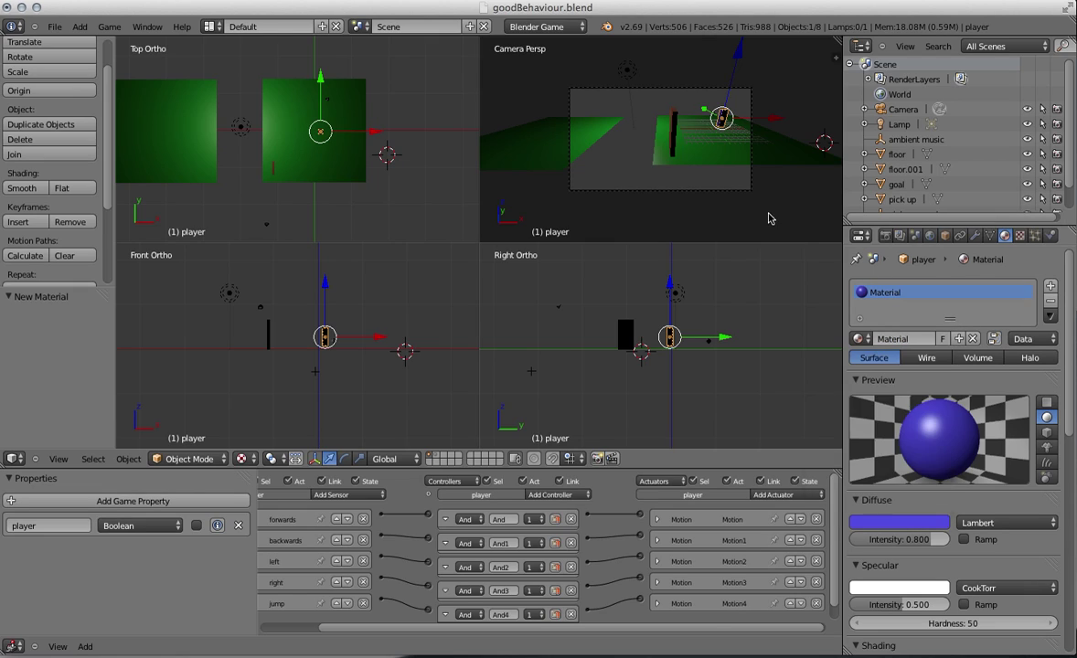
Step: Create a new yellow material Material.002 for pick up (R 0.8, G 0.64, B 0)
right_click(329, 102)
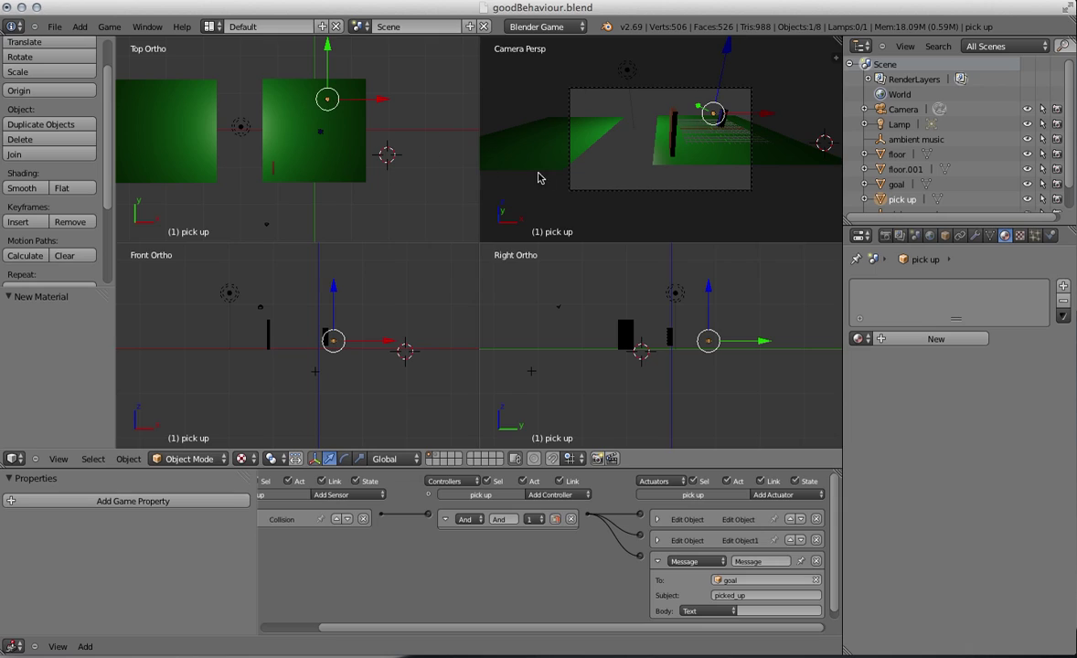
left_click(924, 338)
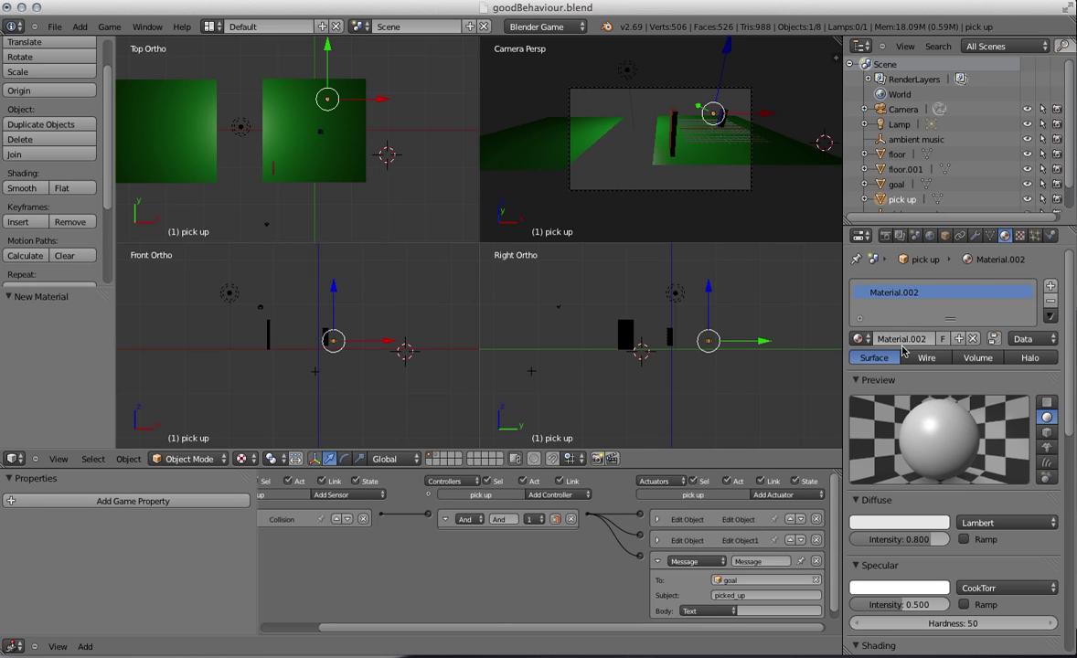
left_click(892, 524)
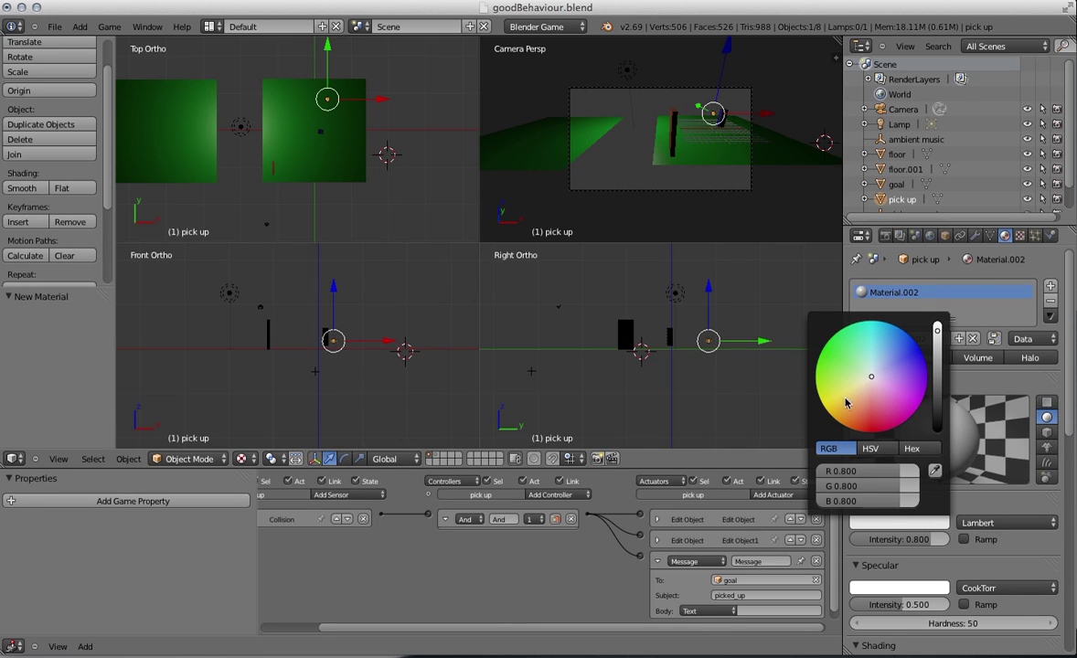
left_click(836, 412)
mouse_move(836, 411)
left_mouse_down()
mouse_move(846, 409)
mouse_move(828, 400)
mouse_move(832, 414)
left_mouse_up()
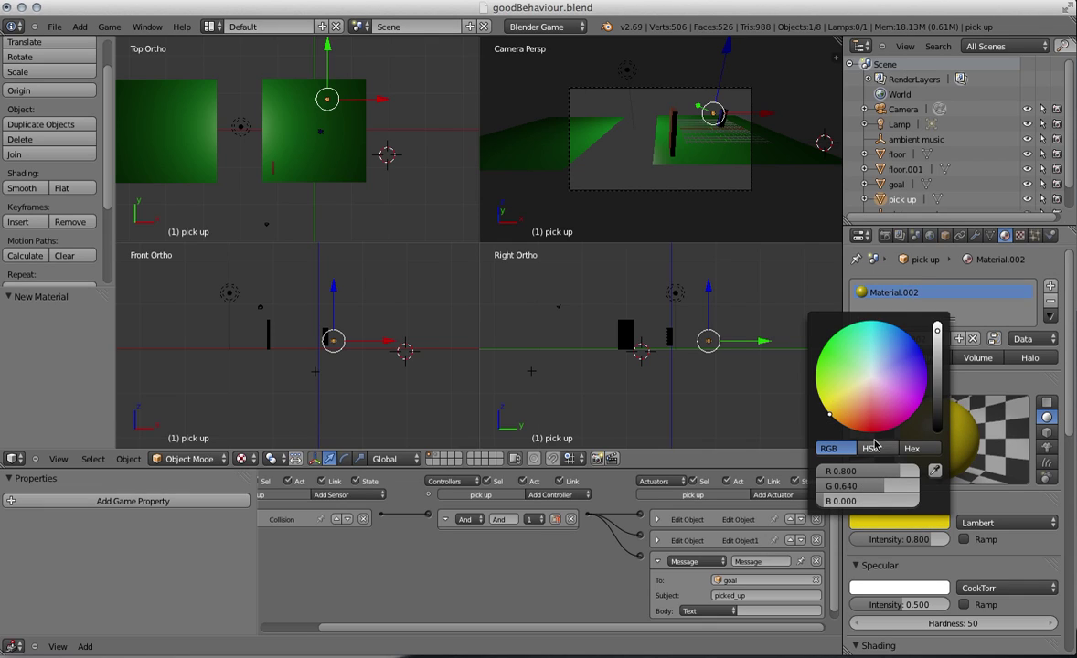
Step: Play the goodBehaviour game in the standalone player with the blue player, then exit with Esc
left_click(884, 235)
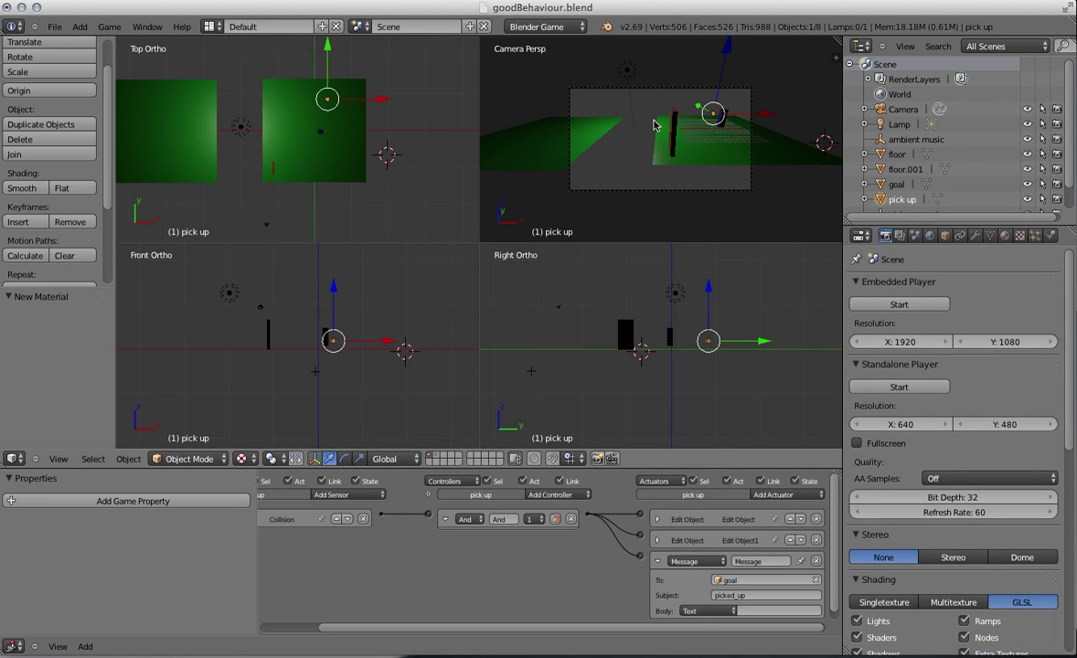
left_click(891, 388)
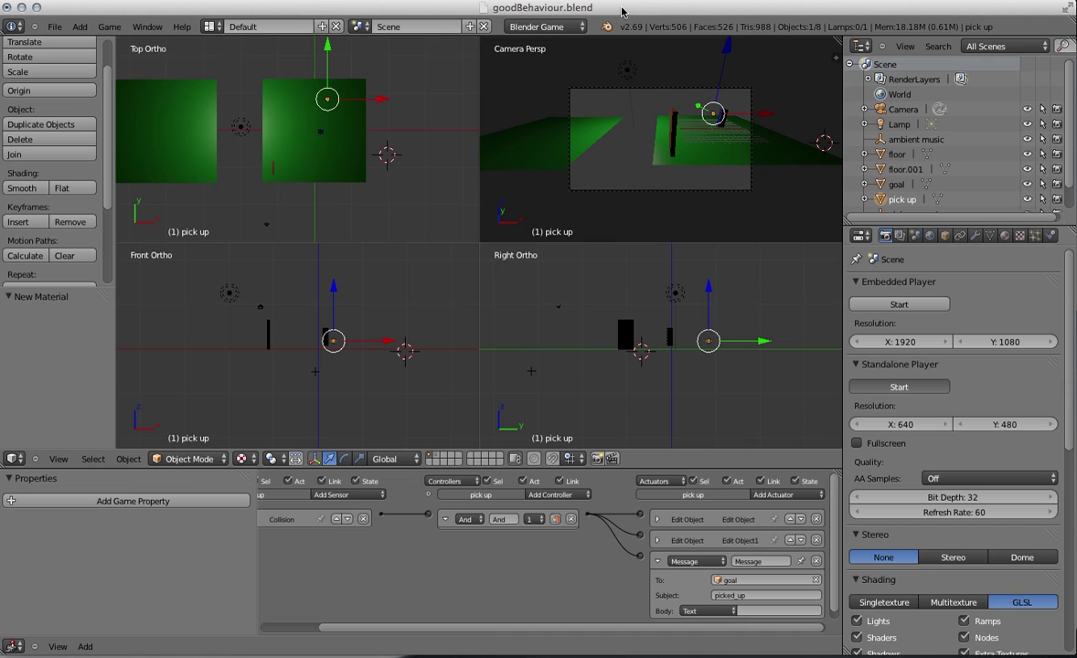
left_click_drag(622, 11, 619, 230)
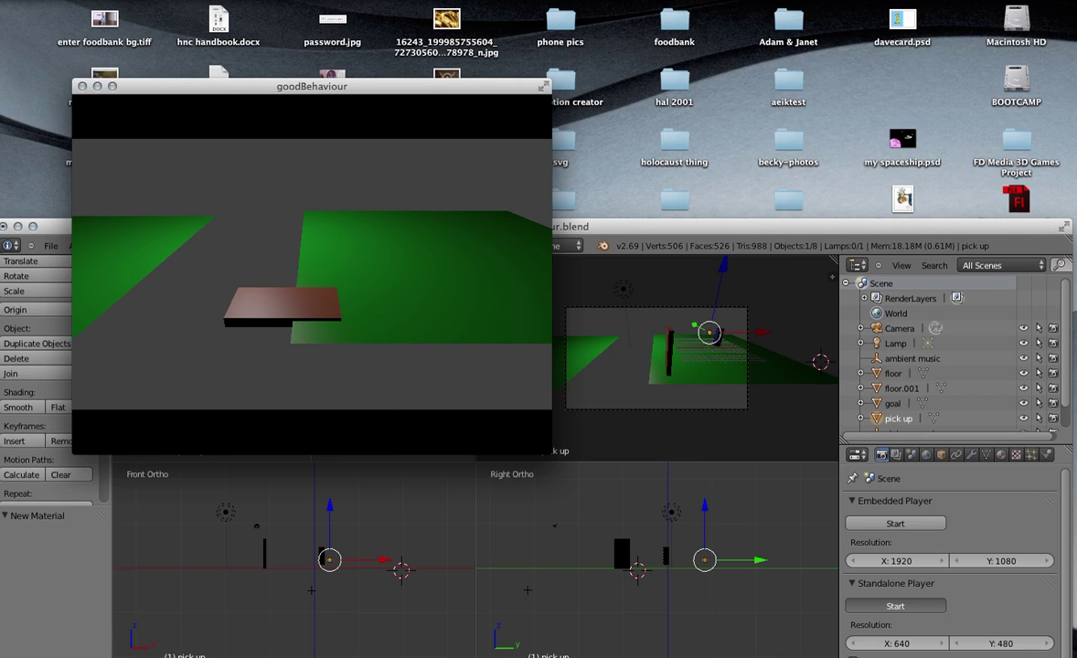
key("Escape")
left_click_drag(580, 236, 608, 9)
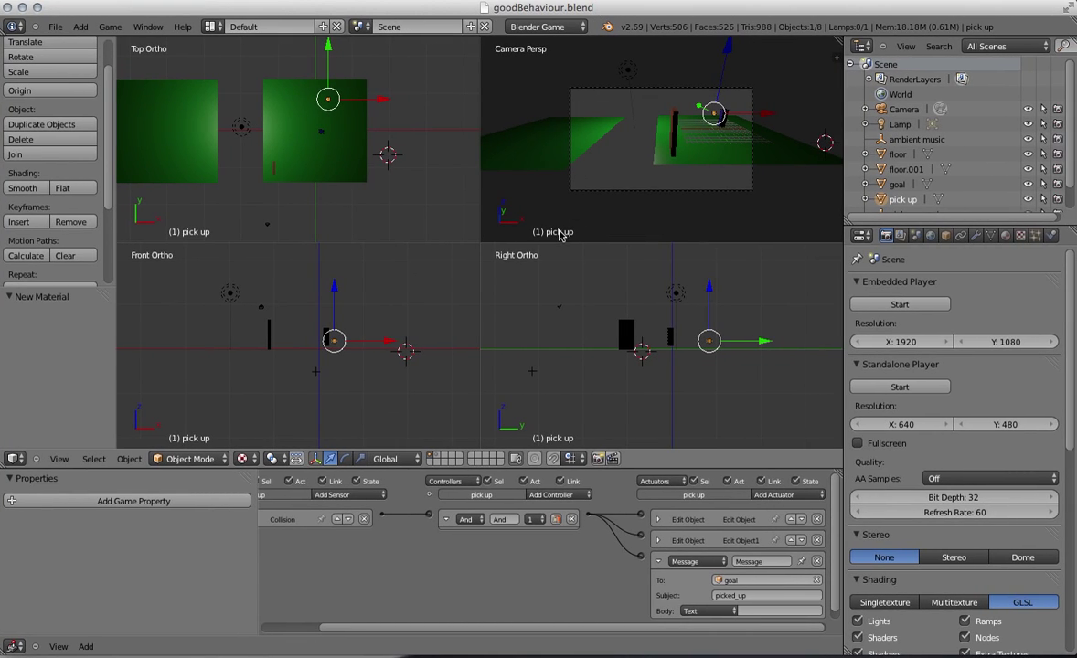
Step: Select the camera and move it along Y, X, Z and Y toward the player block
right_click(331, 104)
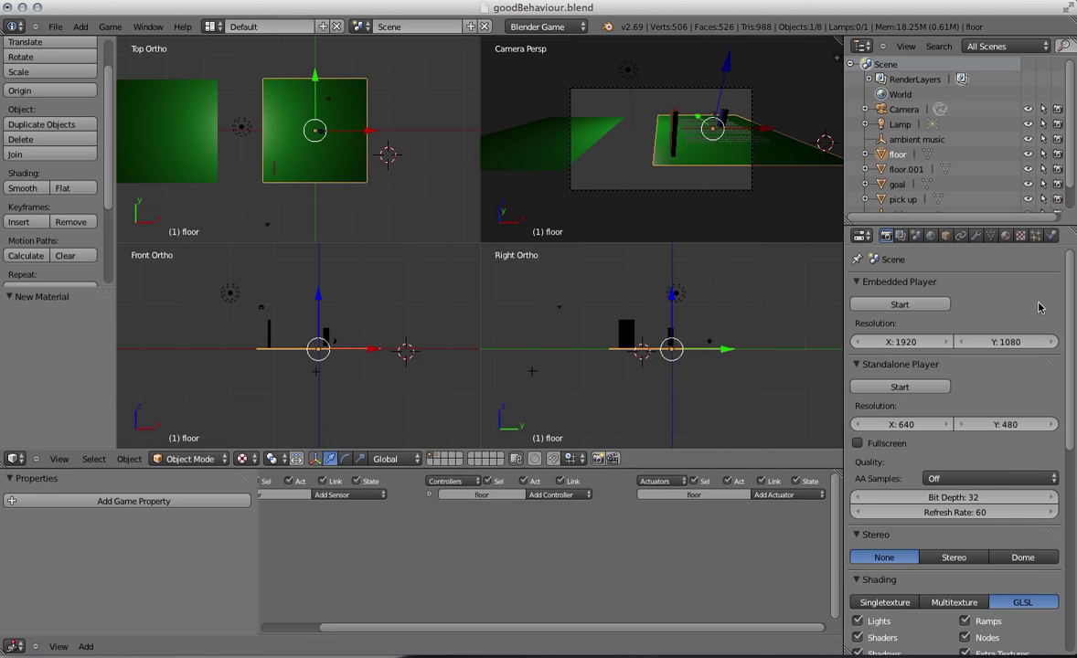
right_click(329, 106)
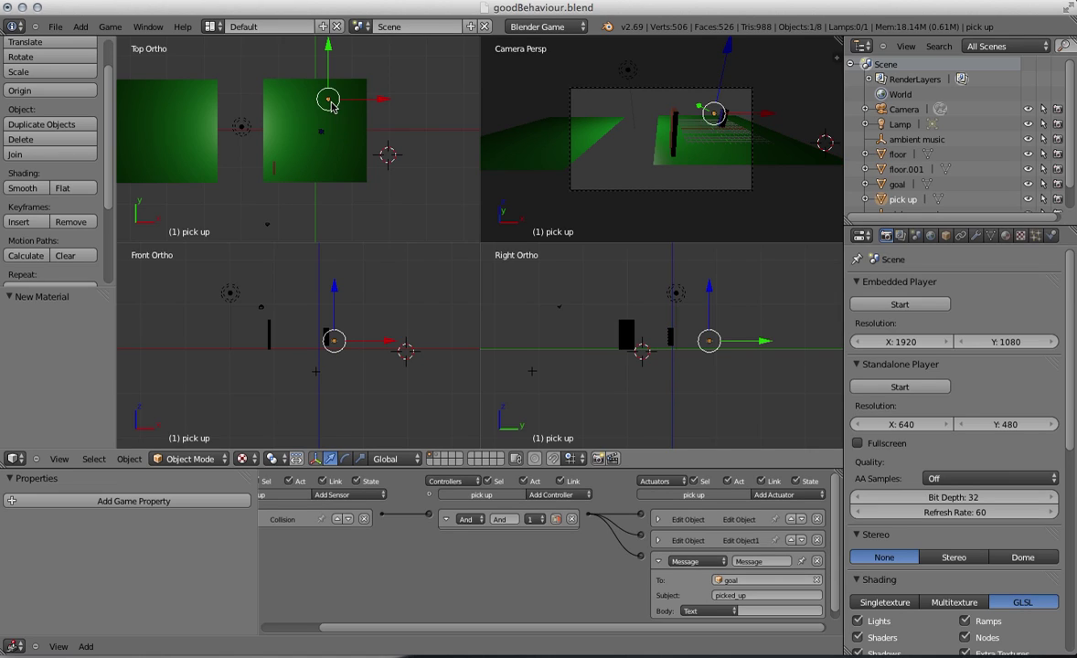
right_click(269, 227)
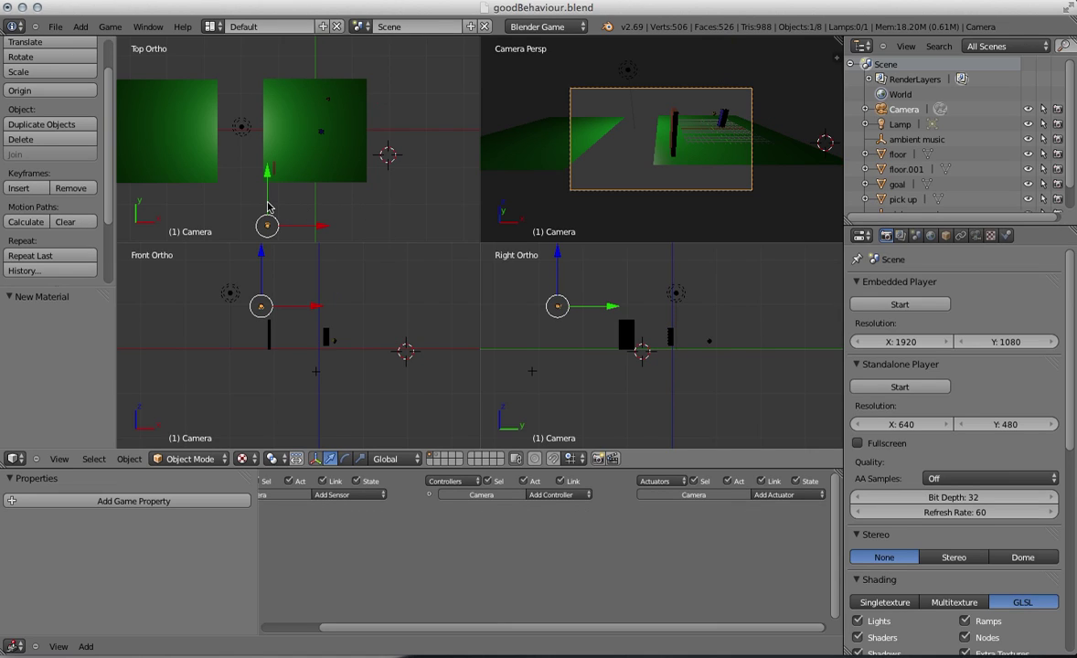
key("g")
key("y")
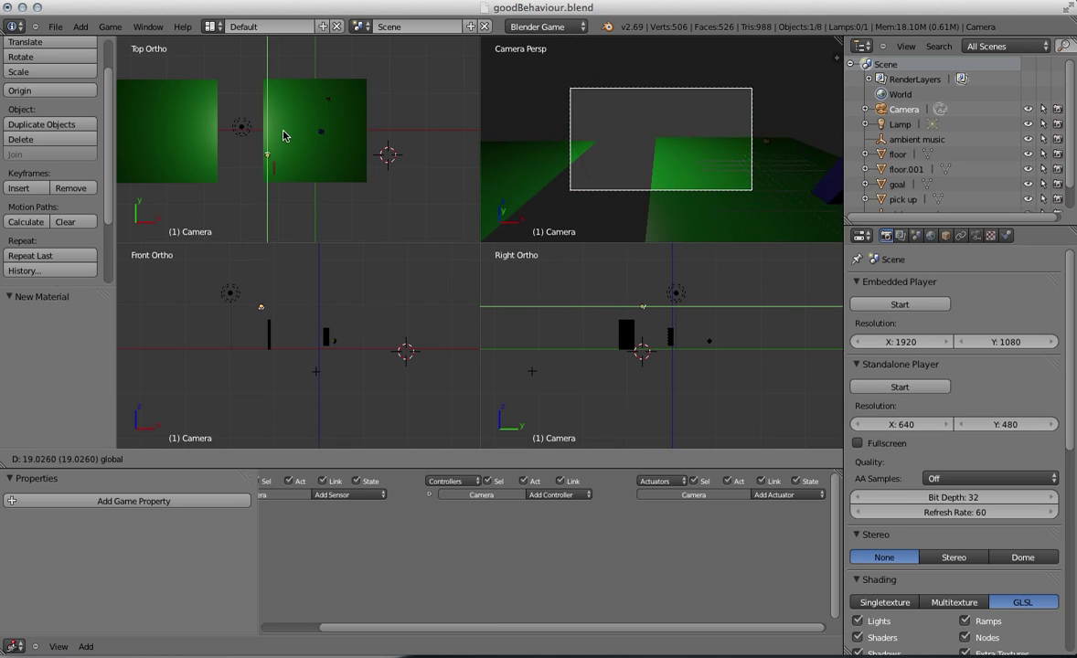
left_click(285, 140)
key("g")
key("x")
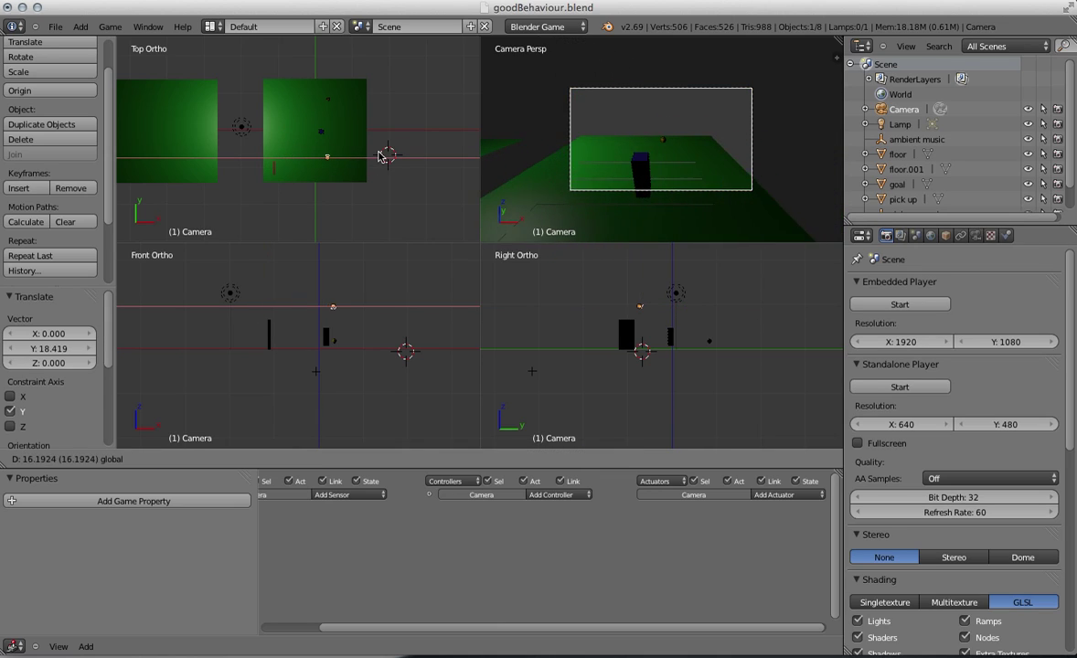
left_click(385, 154)
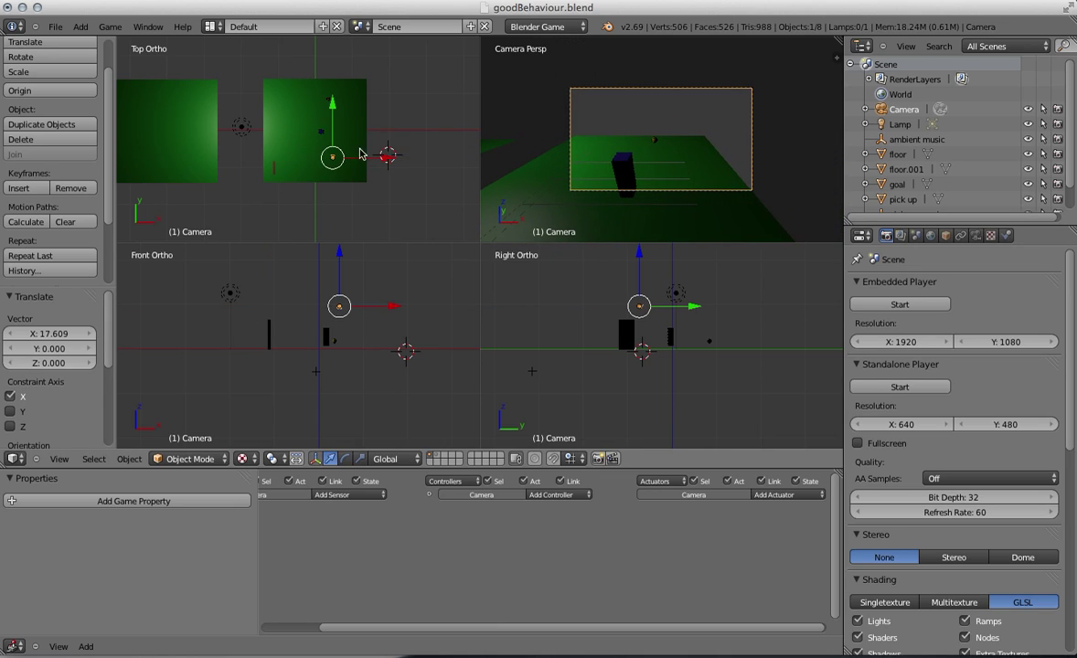
key("g")
key("z")
left_click(636, 273)
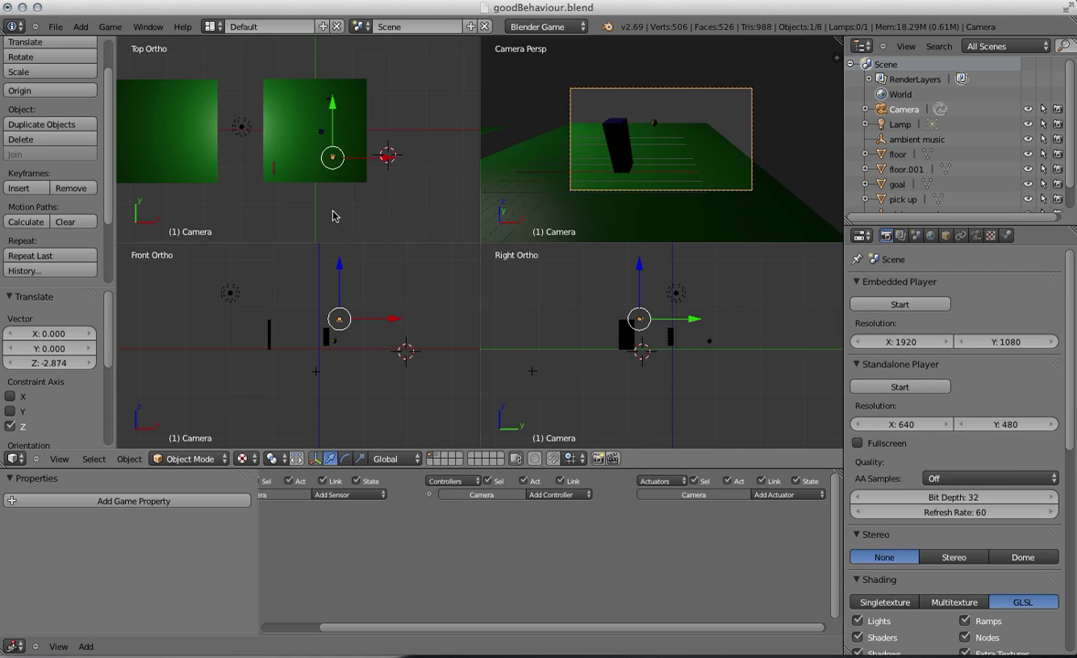
key("g")
key("y")
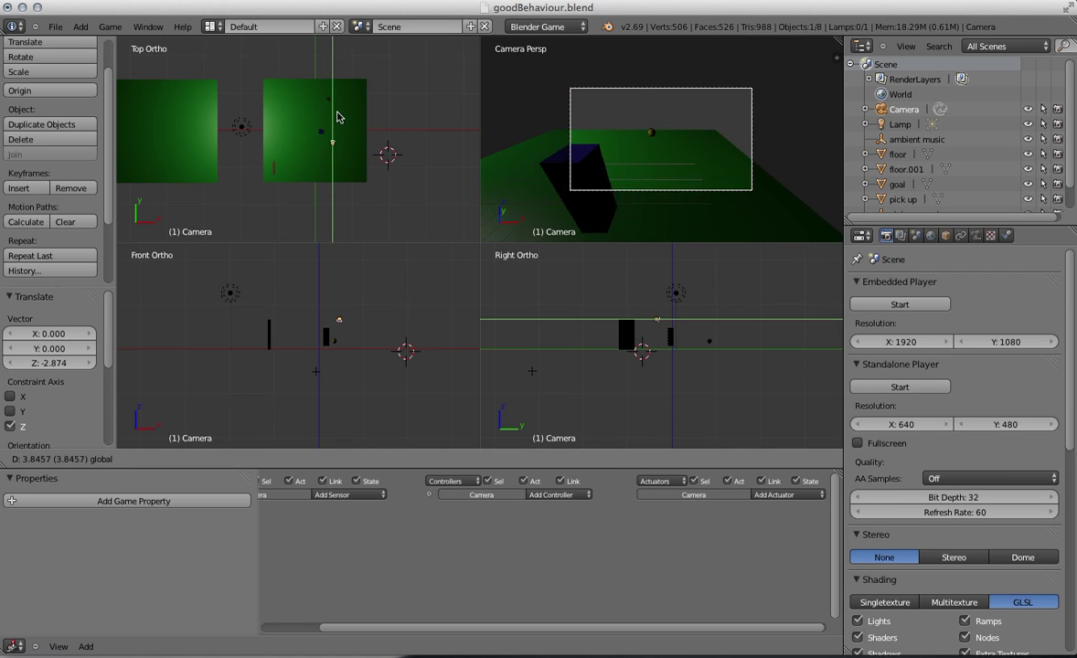
left_click(337, 116)
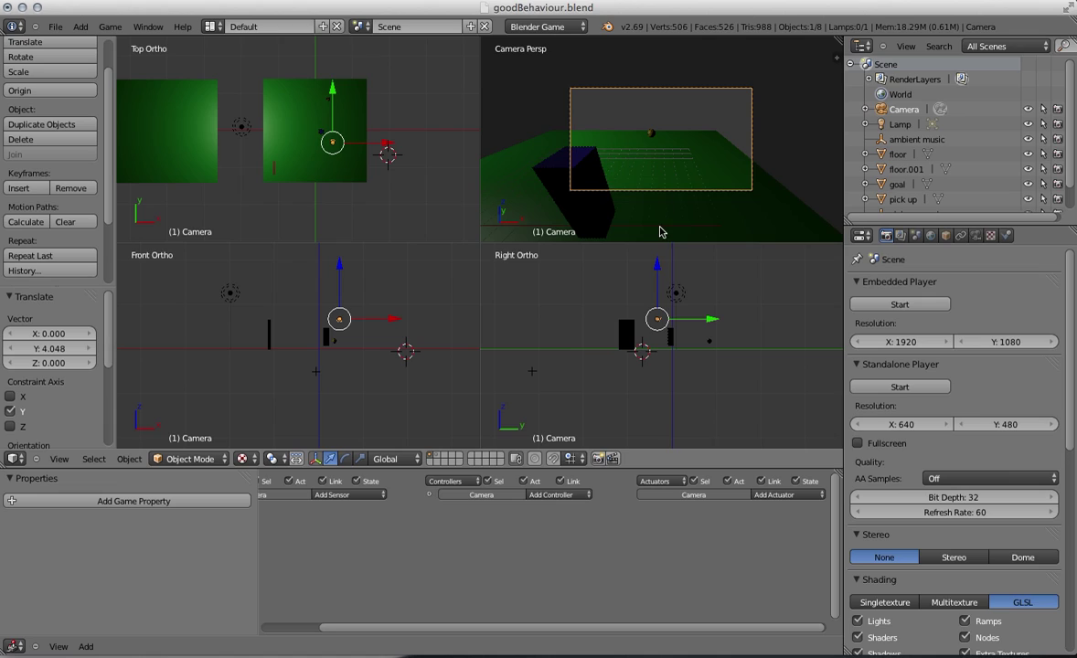
Step: Fine-tune the camera behind the player along Z, X and Y, finally raising it 1.181 on Z
key("g")
key("z")
left_click(341, 303)
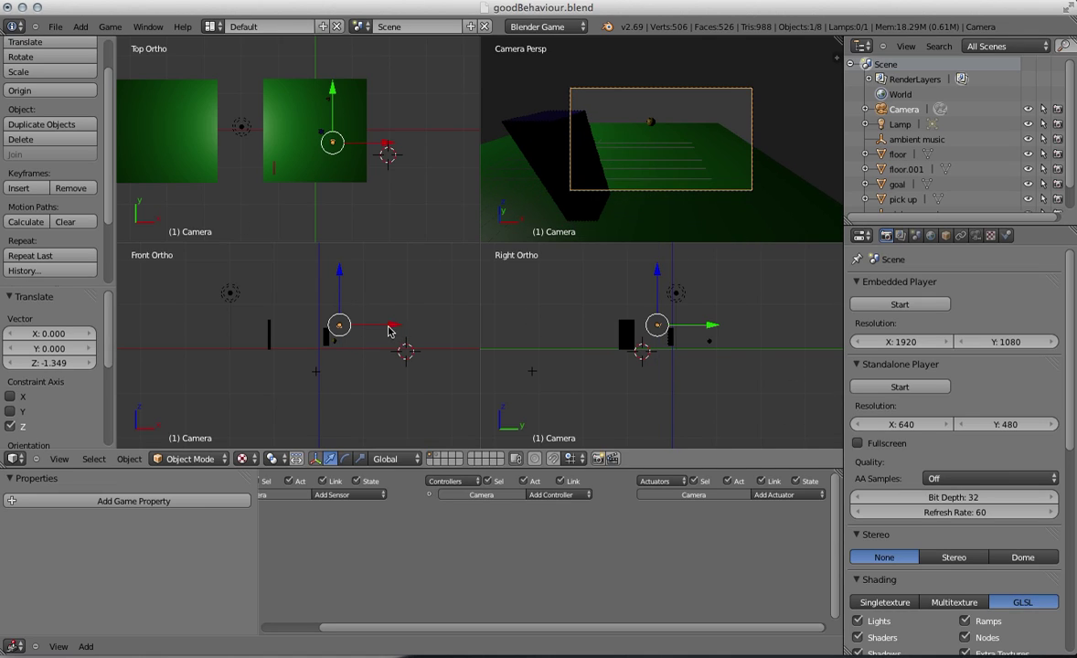
key("g")
key("x")
left_click(360, 315)
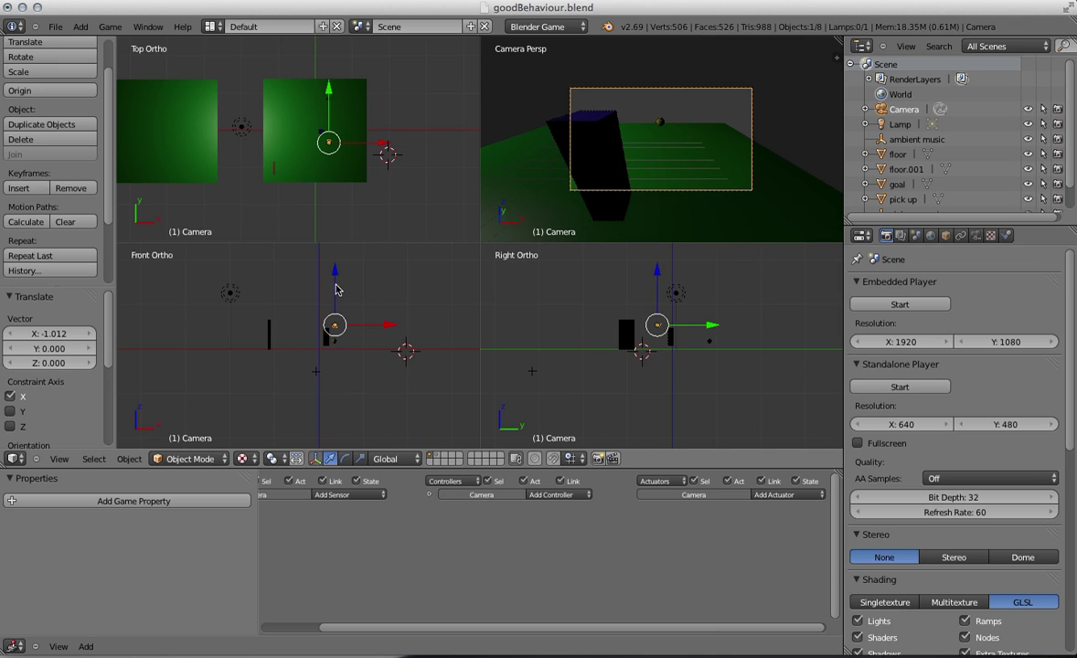
key("g")
key("z")
left_click(364, 308)
key("g")
key("x")
left_click(355, 307)
key("g")
key("y")
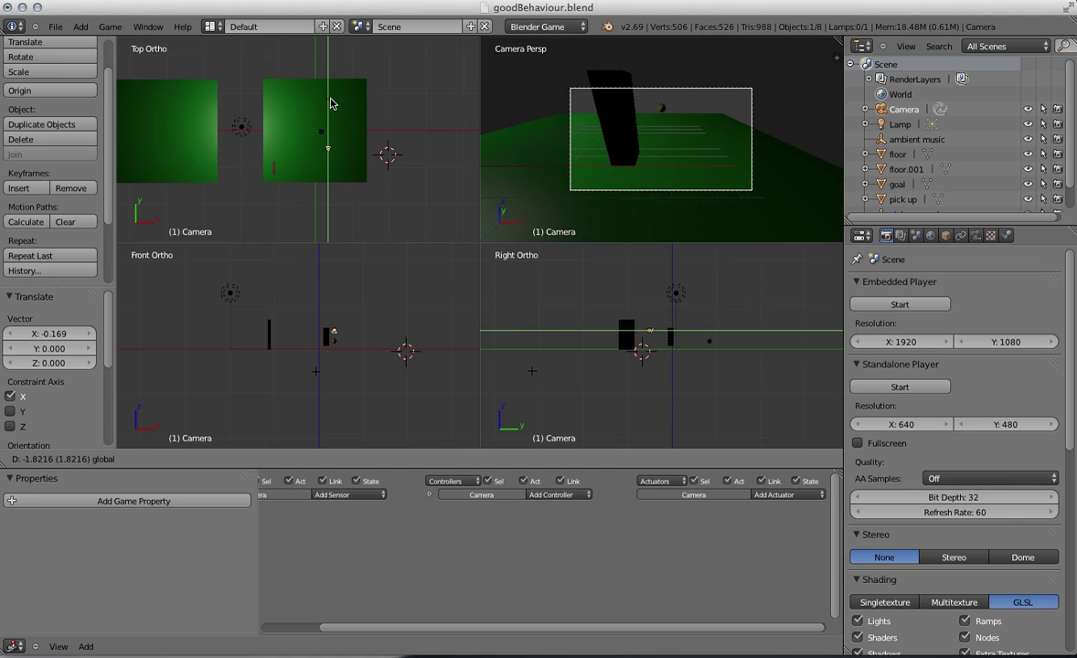
left_click(334, 108)
key("g")
key("z")
left_click(337, 280)
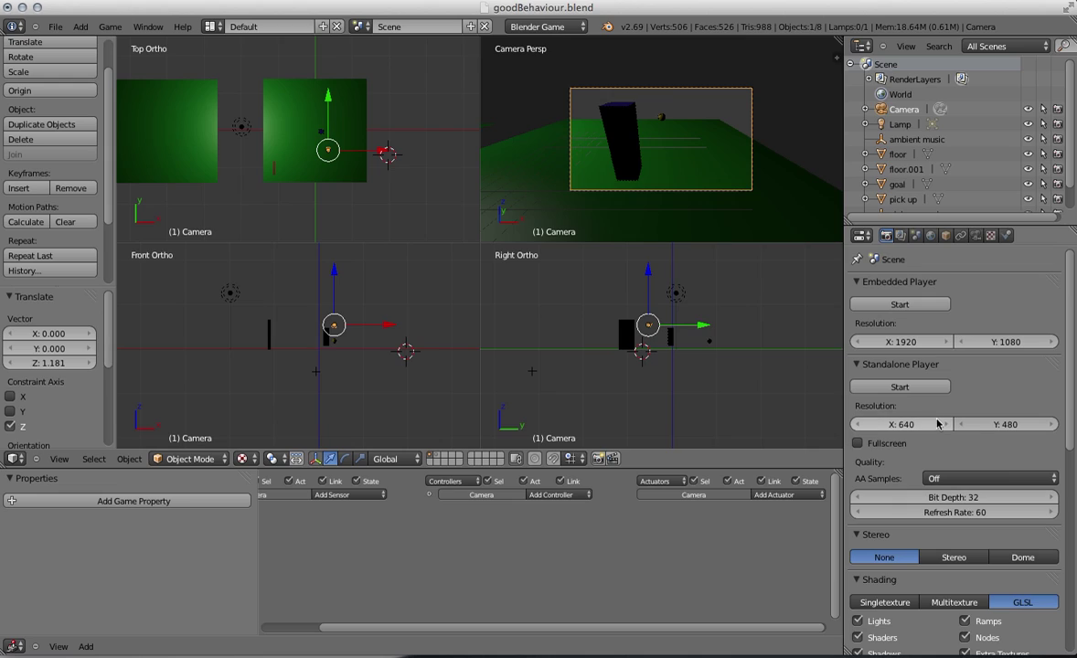
Step: Set the camera's Relations parent to the player object
left_click(946, 236)
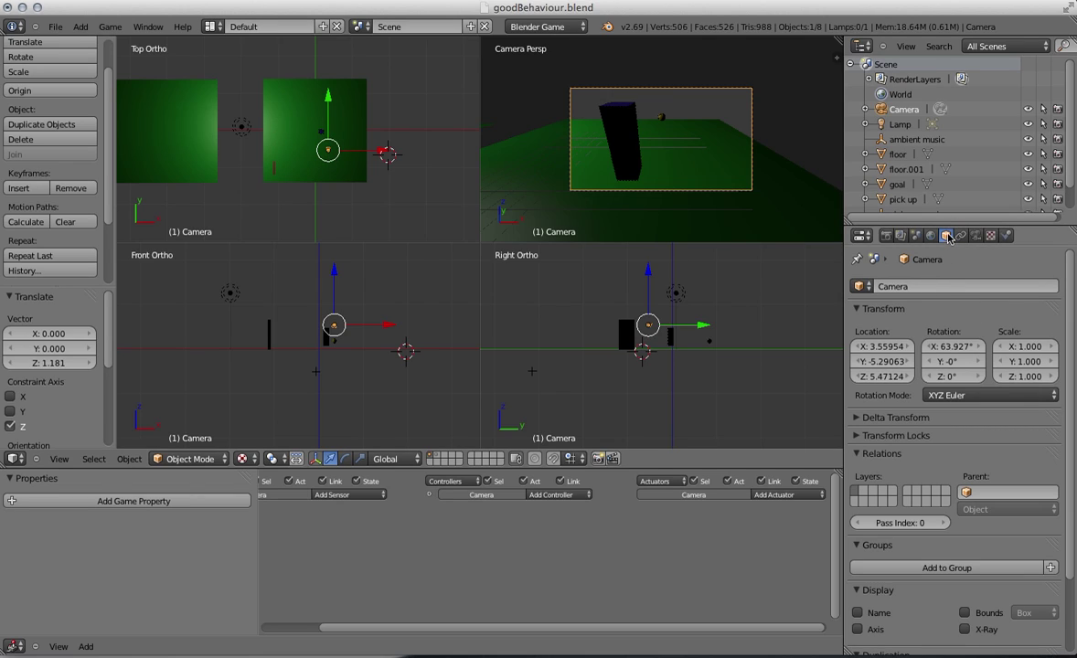
left_click(983, 493)
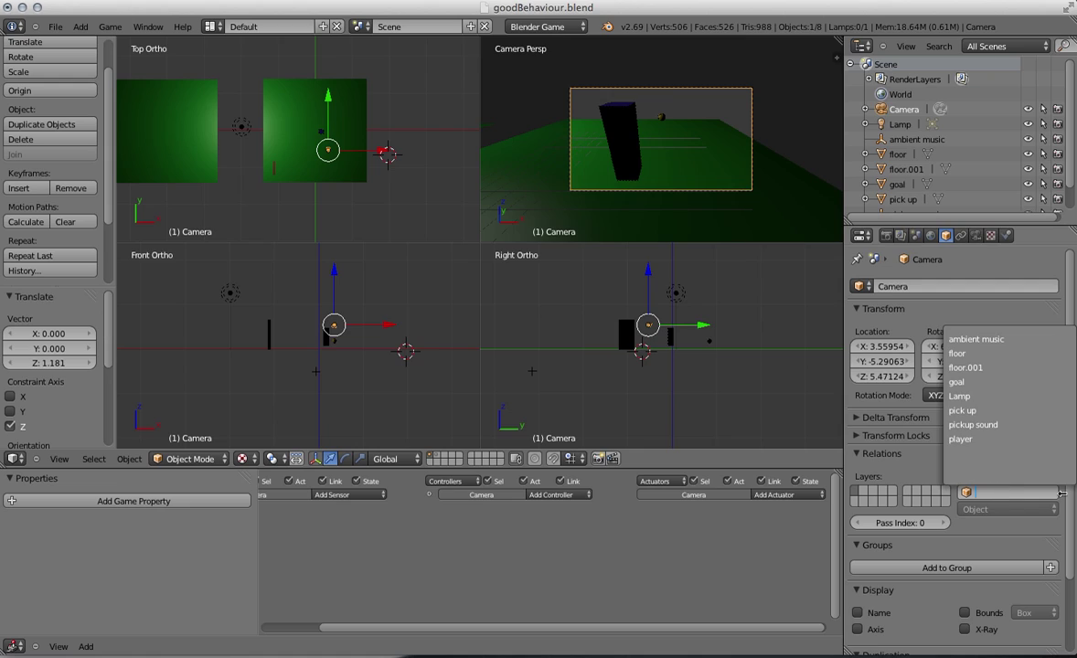
left_click(962, 440)
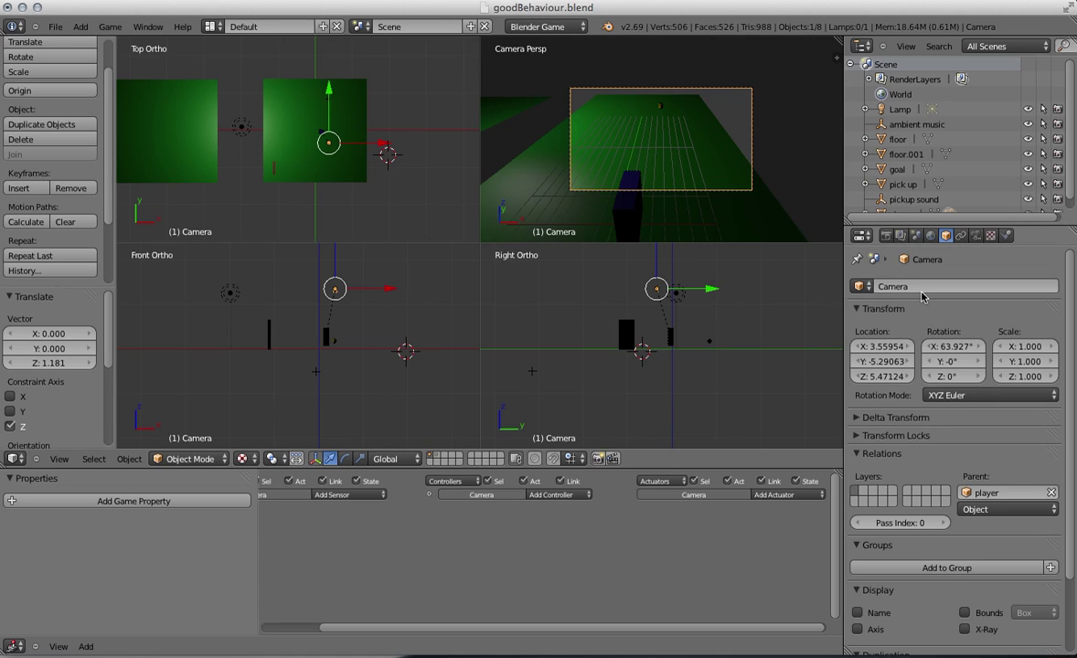
Step: Set the camera's focal length to 35 mm
left_click(976, 235)
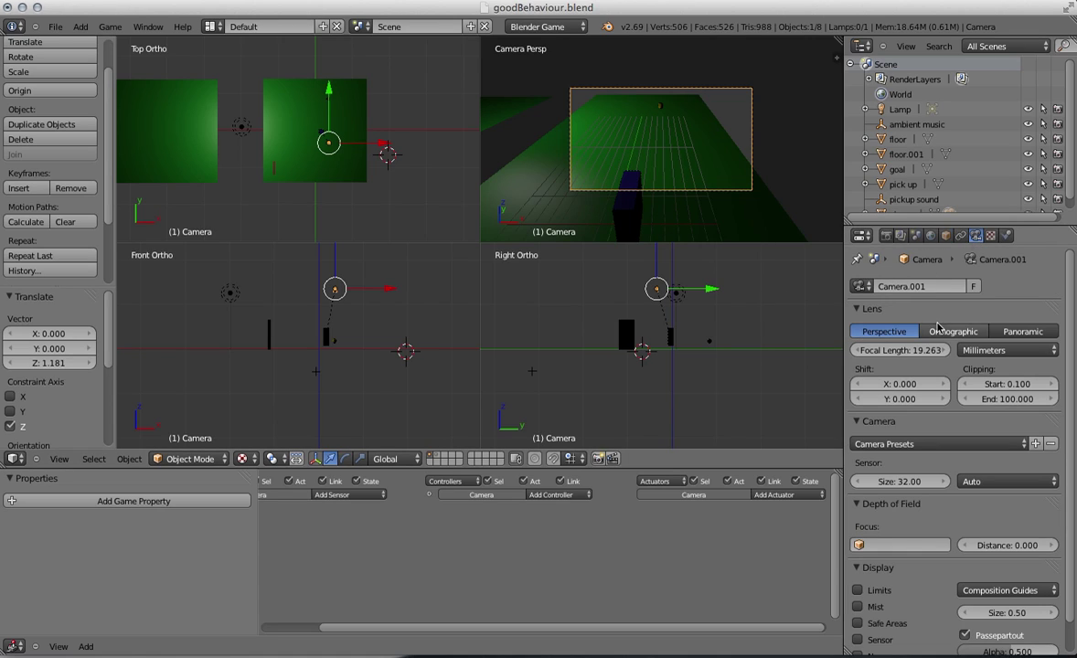
left_click(887, 351)
type("35")
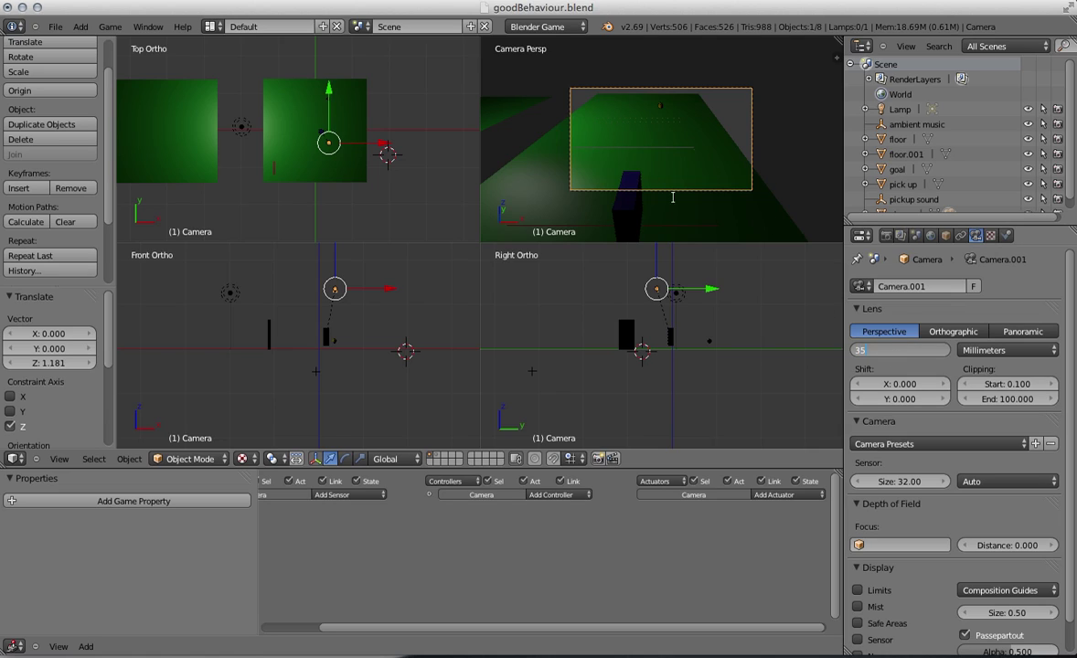
key("Return")
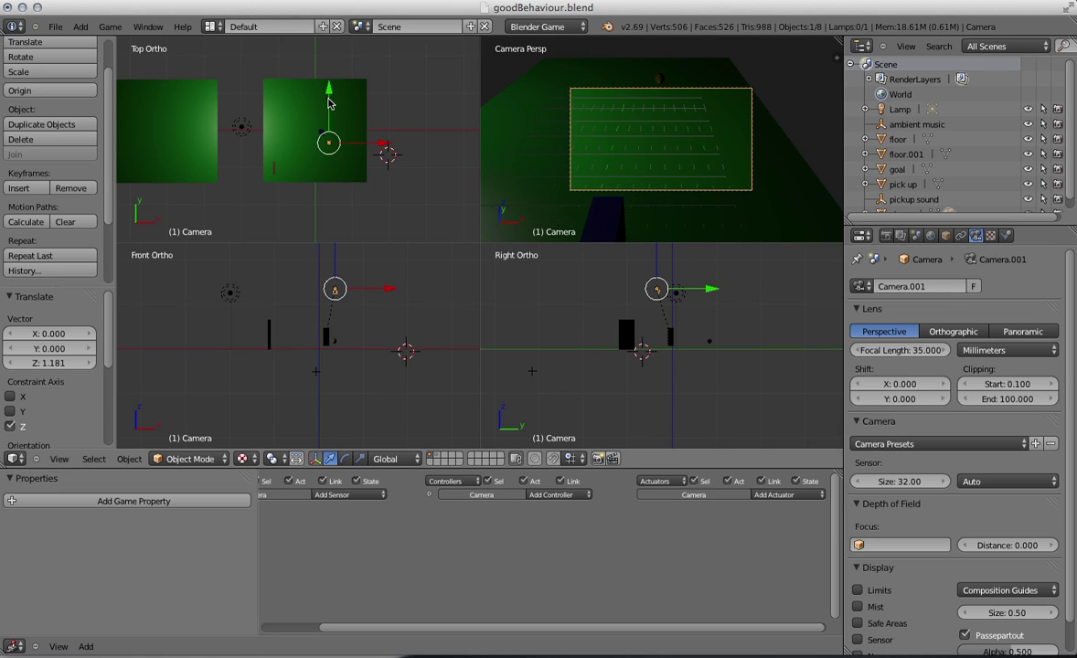
Step: Move the camera back along Y and down to player height, then try an X tilt and undo it
key("g")
key("y")
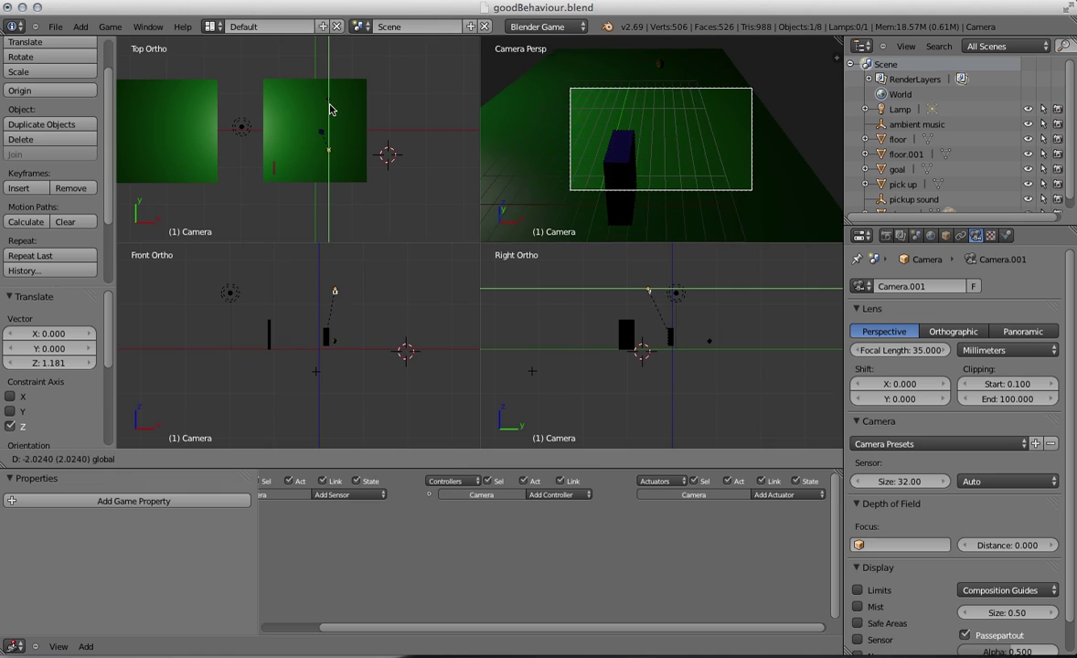
left_click(330, 111)
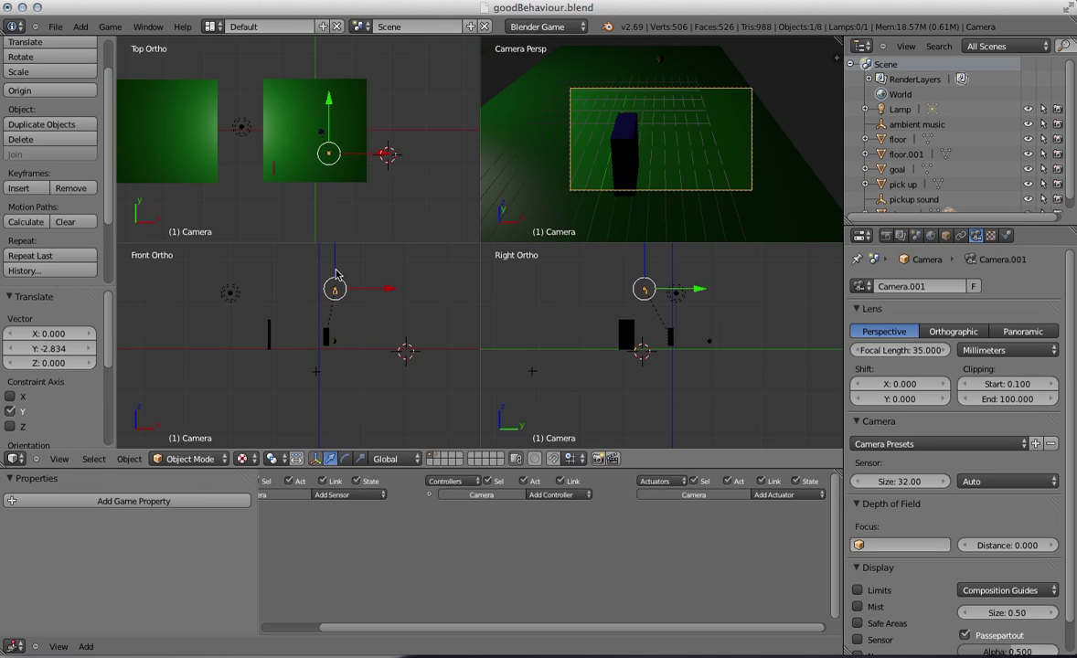
key("g")
key("z")
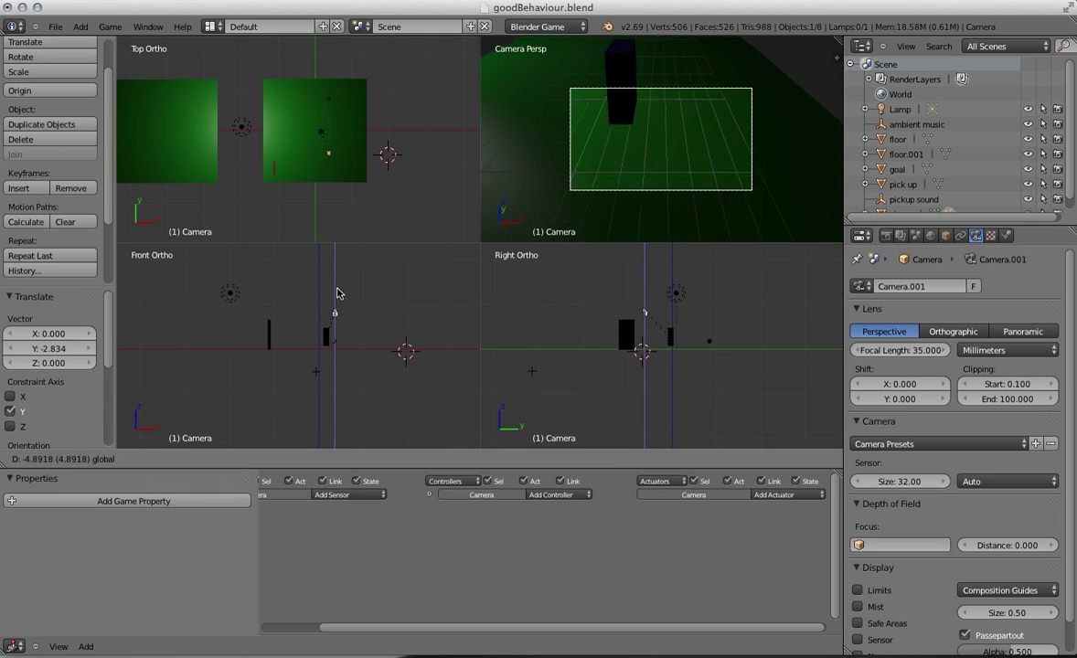
left_click(338, 302)
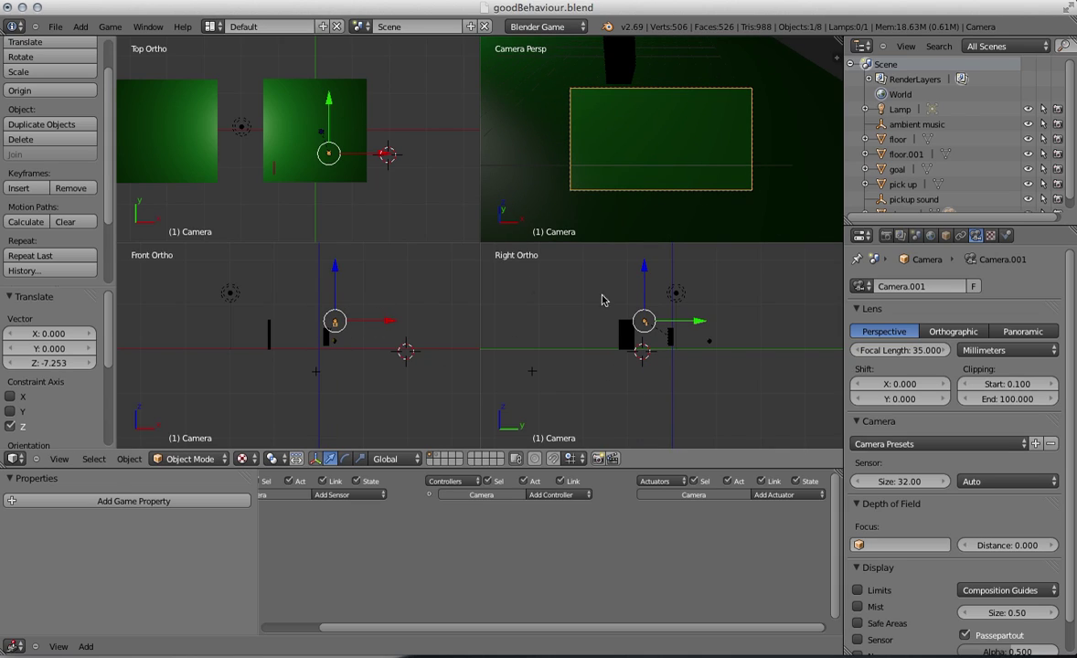
left_click(345, 460)
mouse_move(334, 297)
left_mouse_down()
mouse_move(336, 334)
mouse_move(337, 293)
mouse_move(345, 320)
mouse_move(348, 311)
left_mouse_up()
key("ctrl+z")
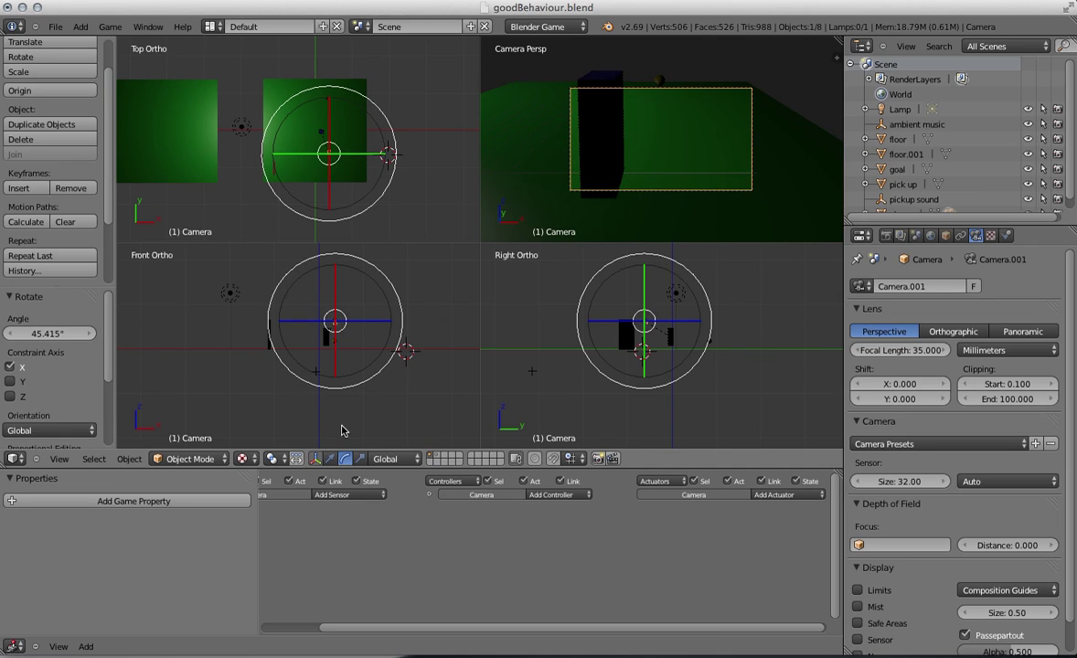
Step: Move the camera back along Y and tilt it 19.218° about X
left_click(330, 458)
left_click_drag(329, 107, 333, 133)
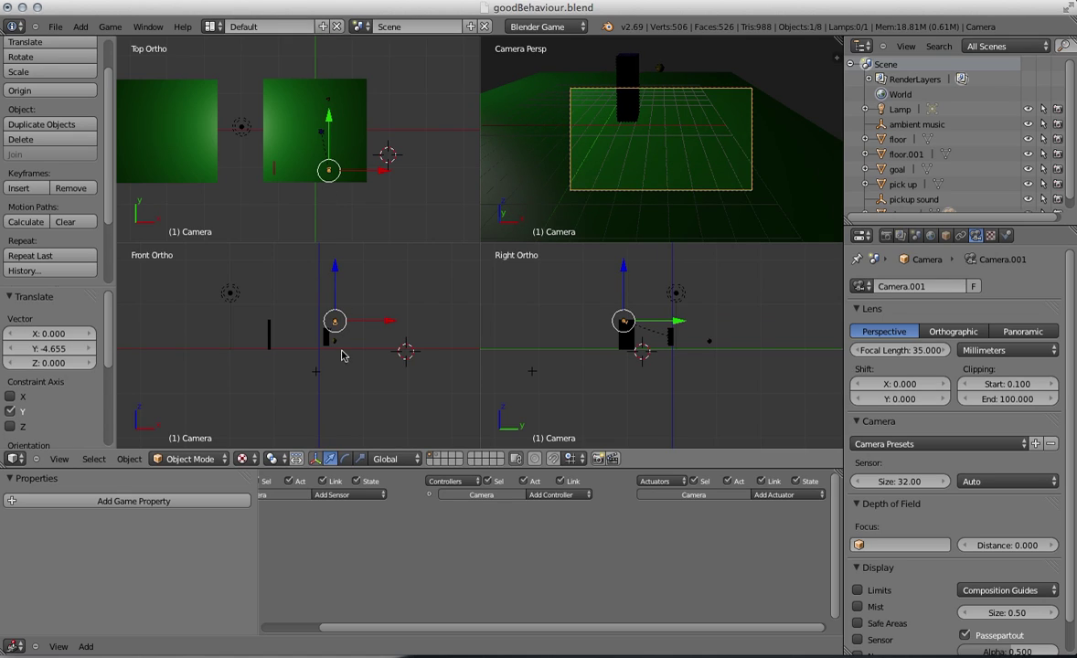
left_click(345, 458)
left_click_drag(334, 294, 396, 75)
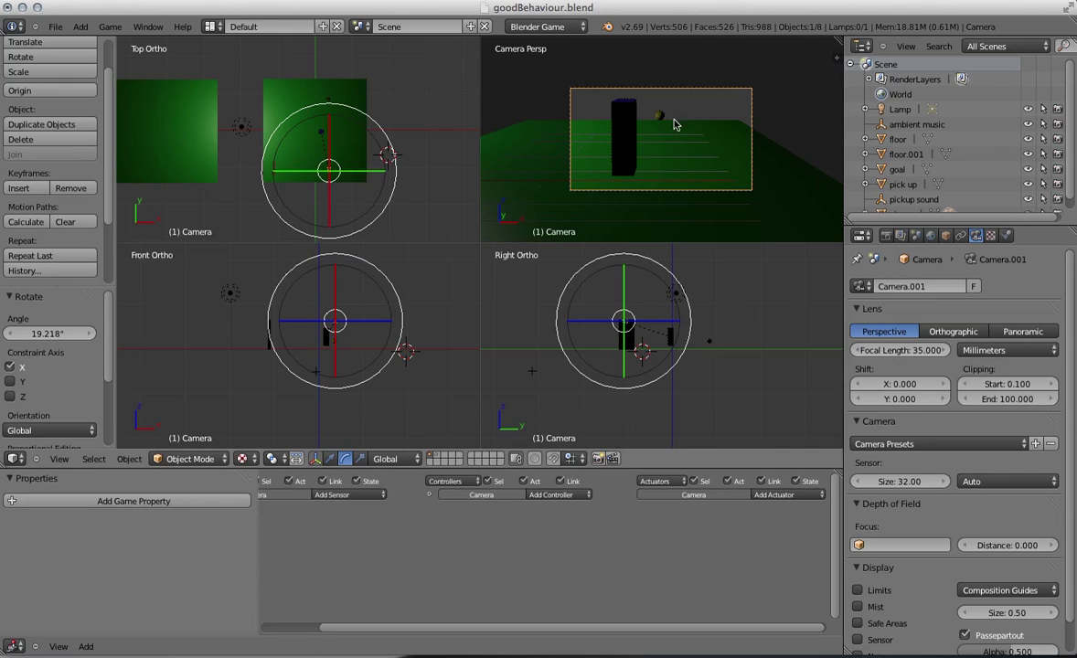
Step: Lower the focal length to 18.023 and move the camera 3.036 forward along Y
left_click_drag(931, 352, 901, 359)
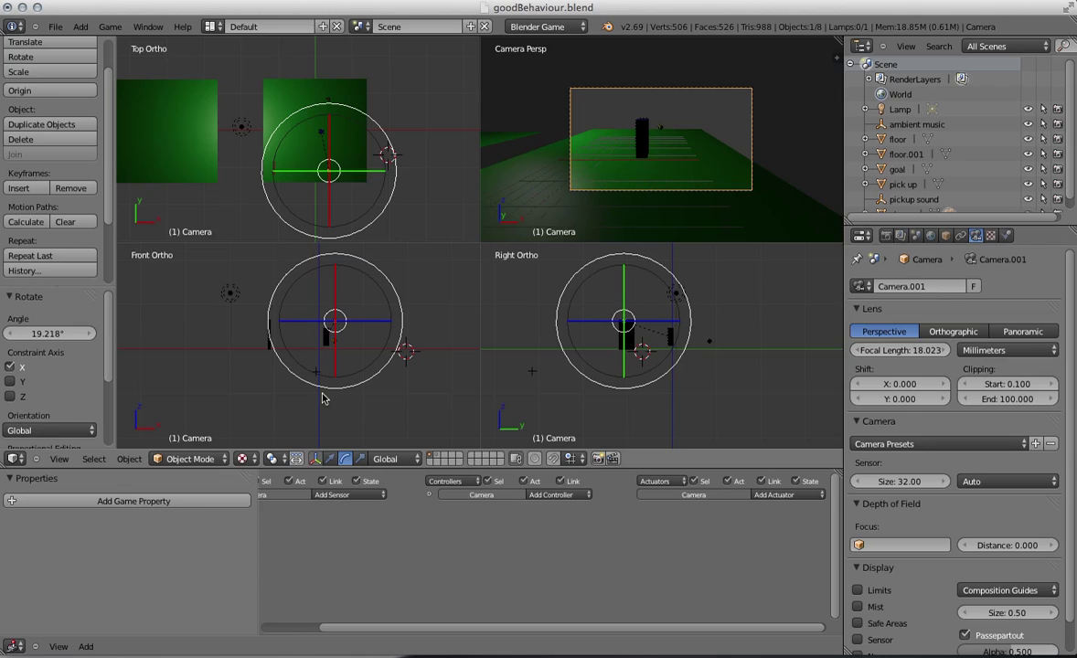
left_click(330, 458)
left_click_drag(329, 123, 336, 108)
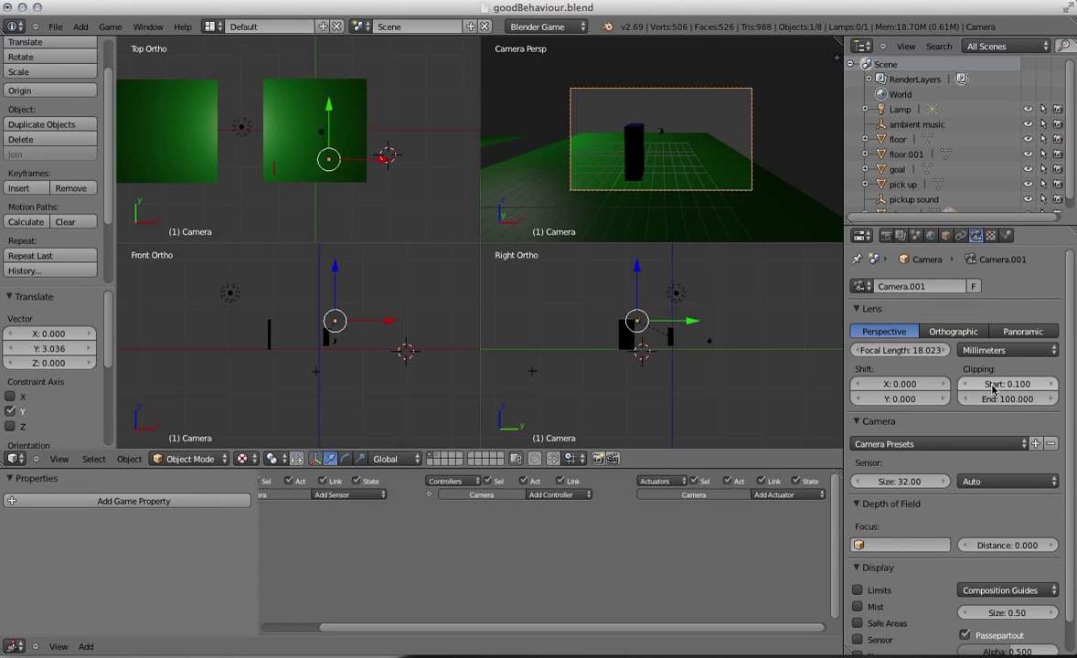
Step: Set the camera's depth of field focus object to player
scroll(1069, 390, "down", 2)
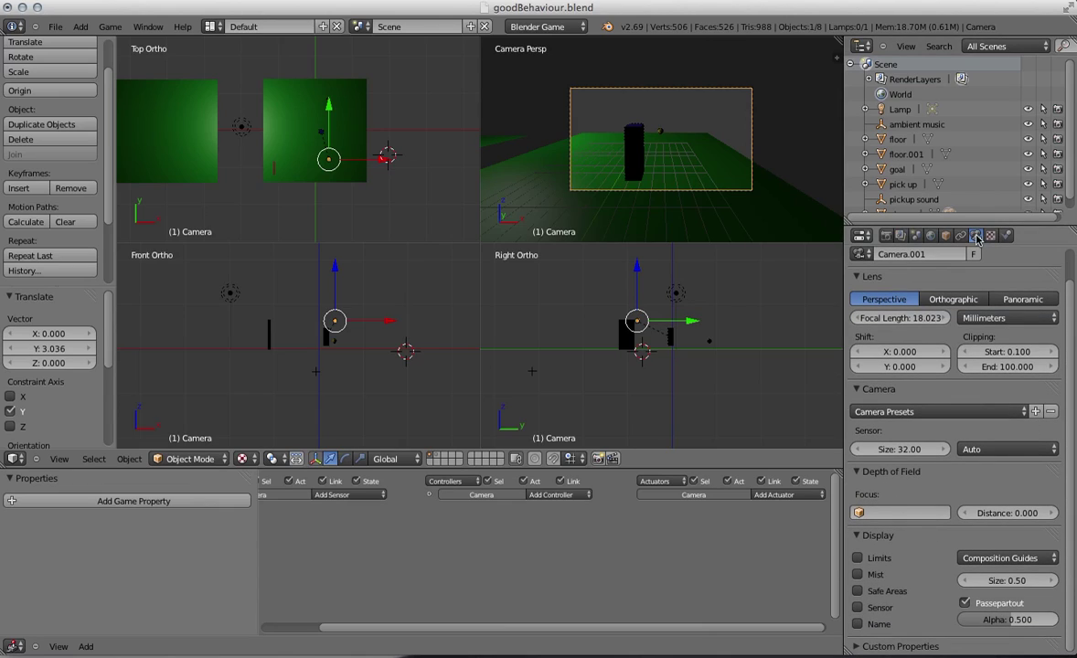
left_click(879, 512)
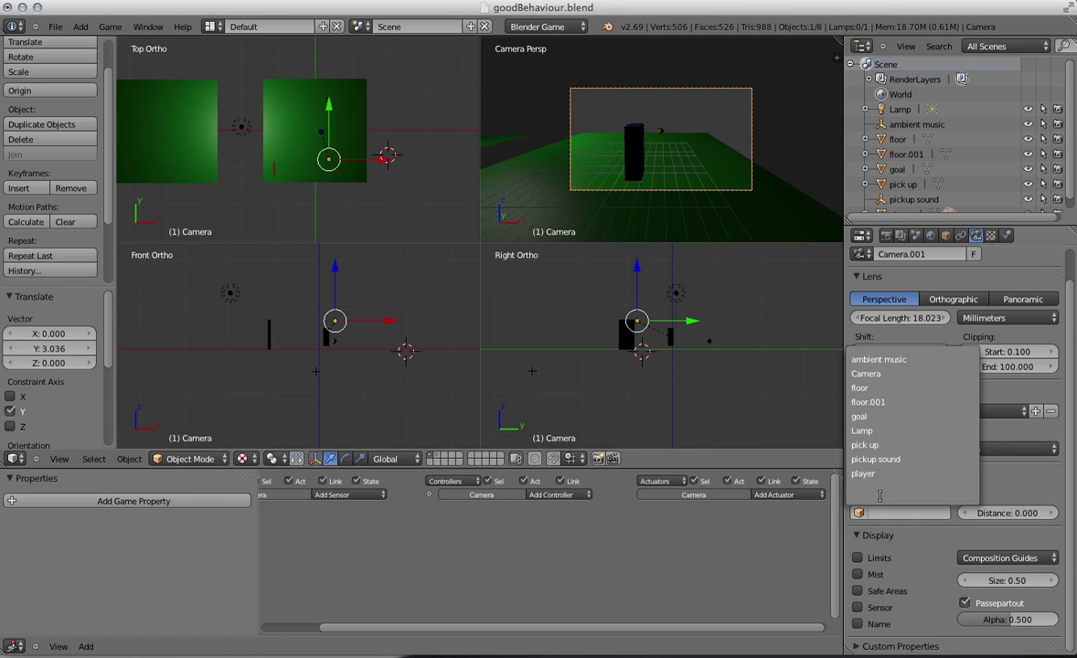
left_click(864, 474)
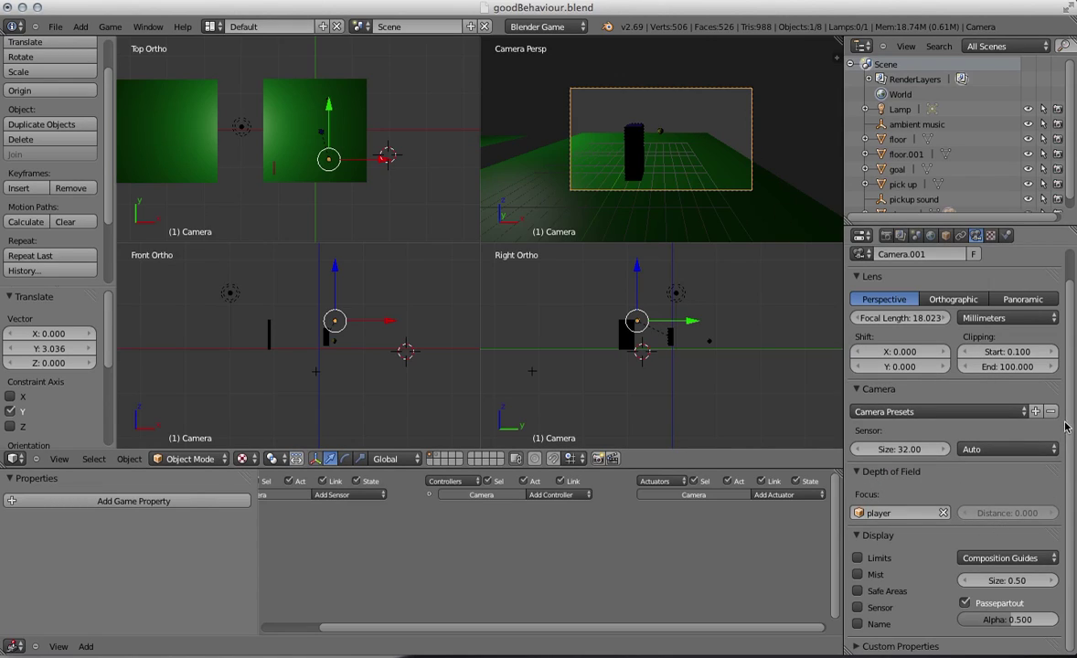
Step: Enable Slow Parent in the camera's Relations Extras, leaving the offset at 0.000
left_click(945, 236)
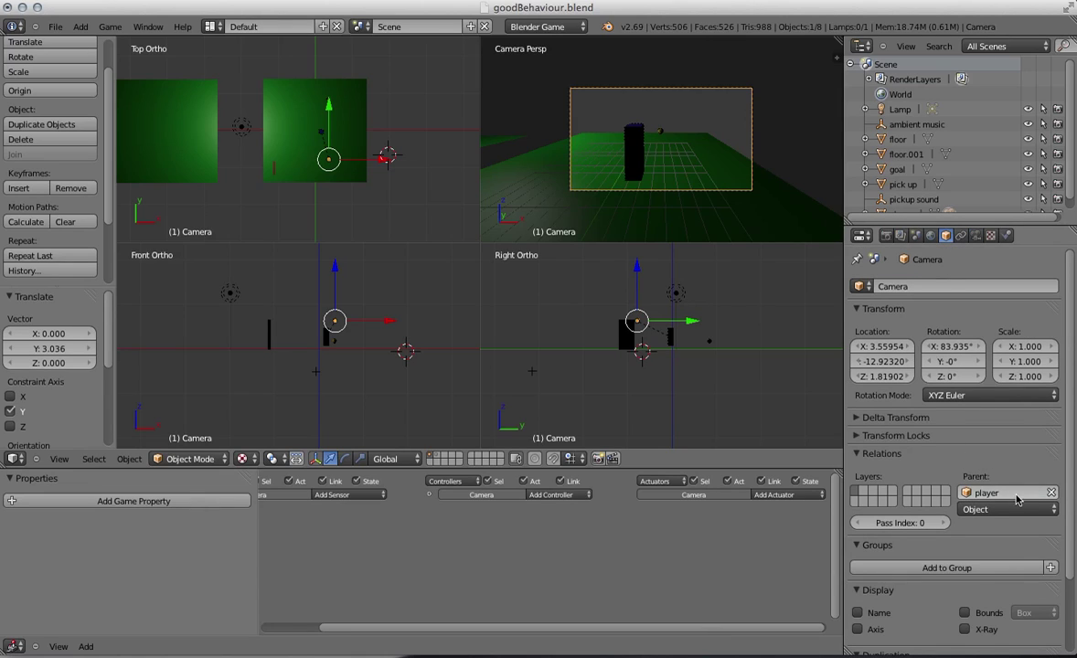
scroll(983, 384, "down", 3)
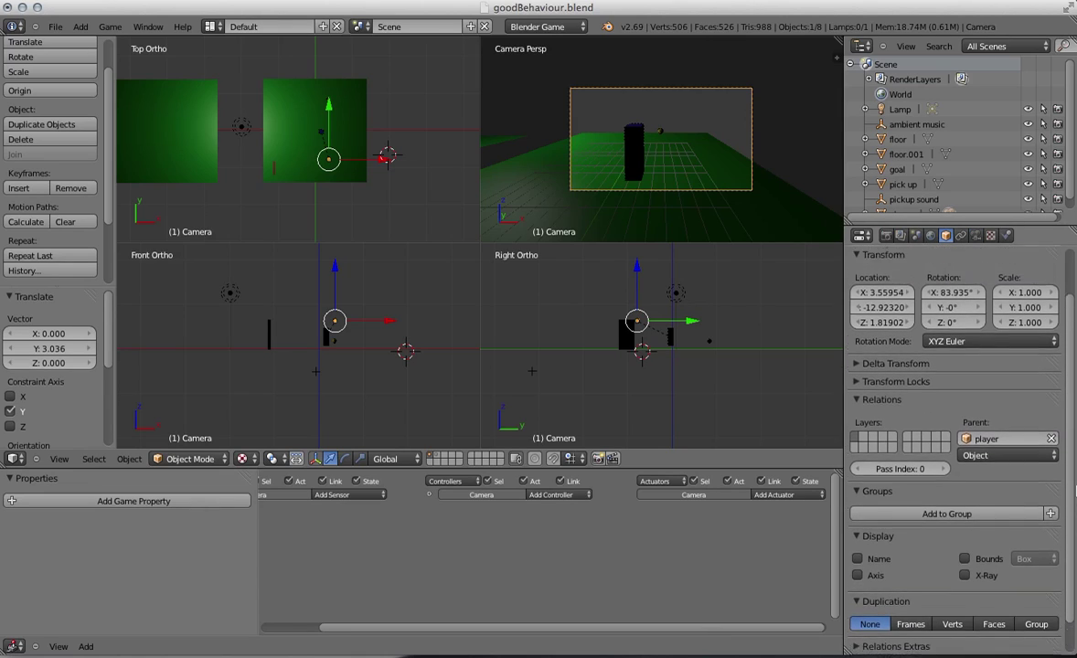
scroll(1074, 493, "up", 1)
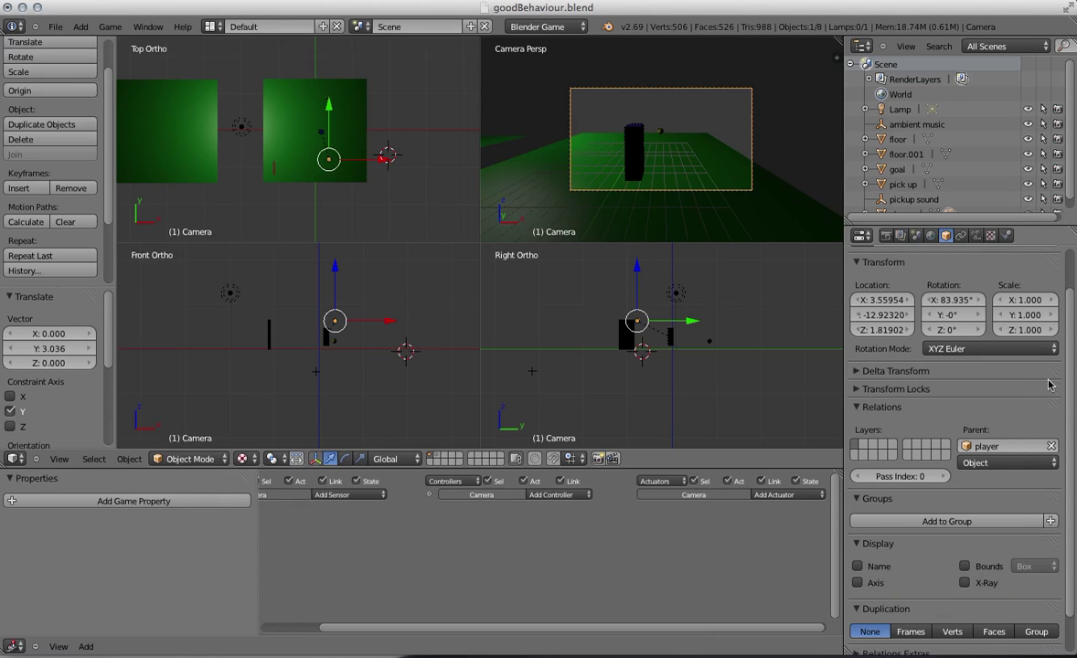
scroll(1071, 402, "down", 3)
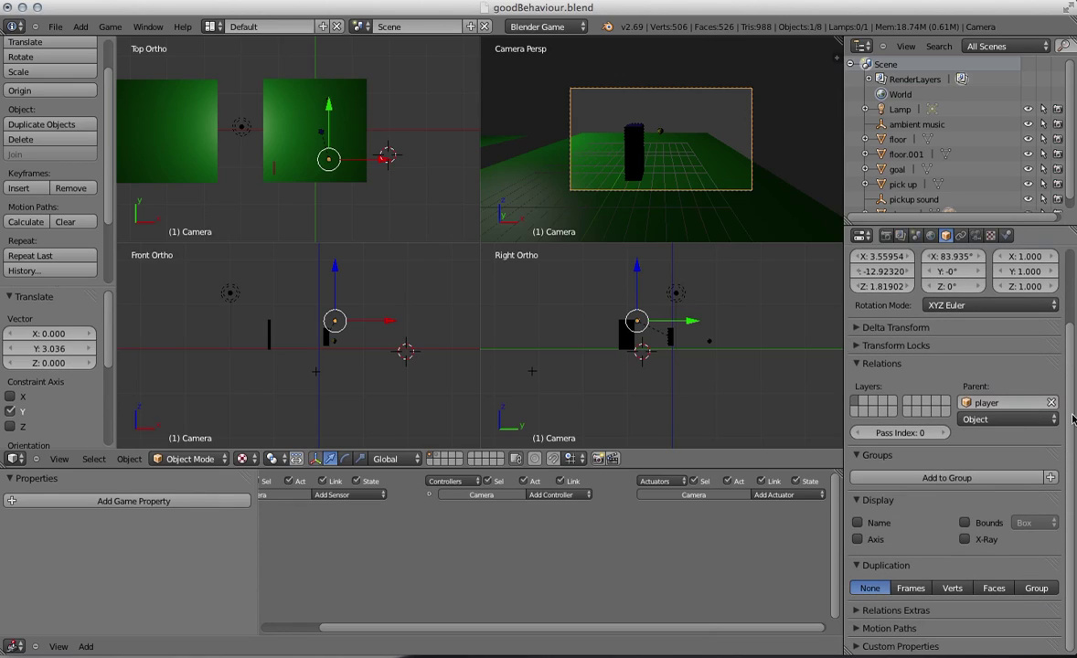
left_click(885, 613)
scroll(1063, 592, "down", 2)
scroll(1063, 592, "down", 1)
left_click(965, 536)
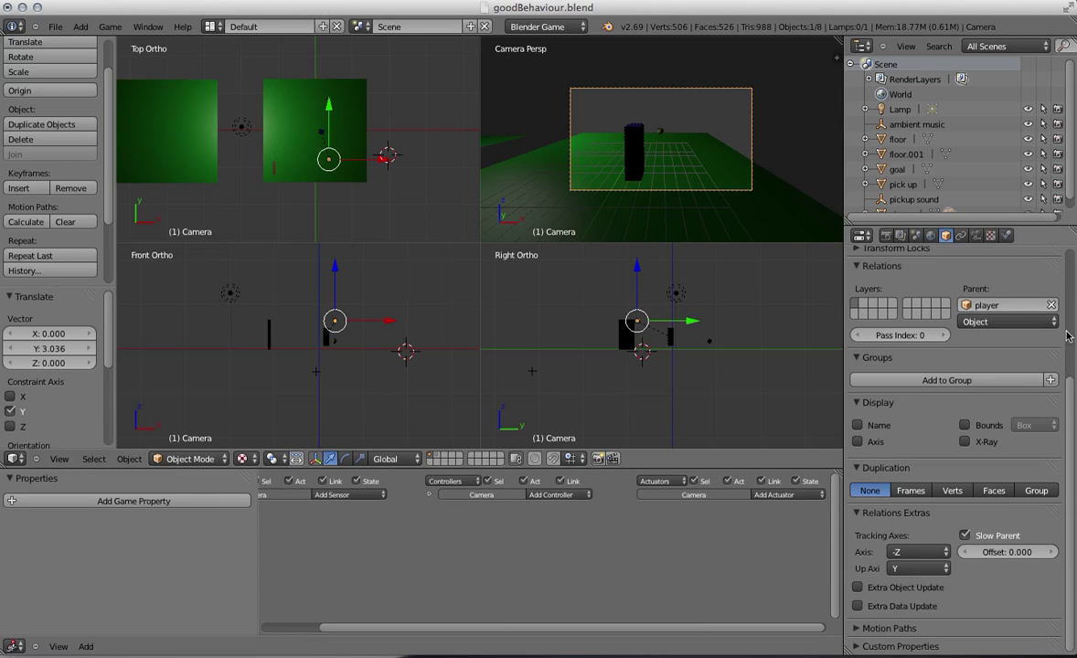
Step: Run the goodBehaviour game in the standalone player to watch the third-person camera, then quit with Esc
left_click(886, 235)
left_click(905, 387)
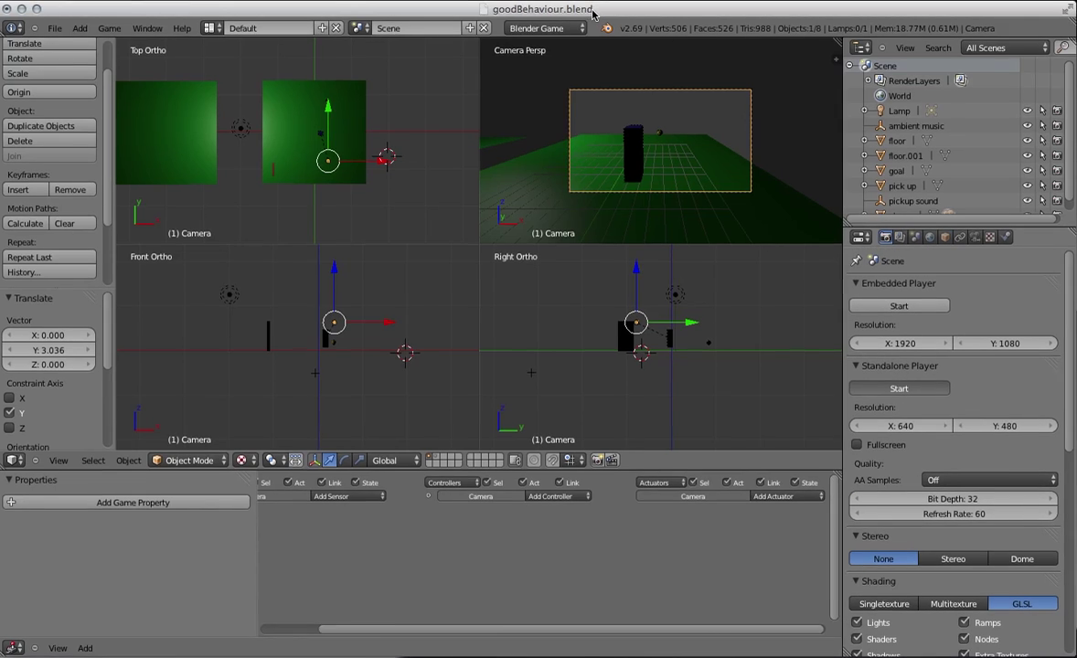
left_click_drag(594, 9, 602, 179)
left_click_drag(312, 86, 408, 77)
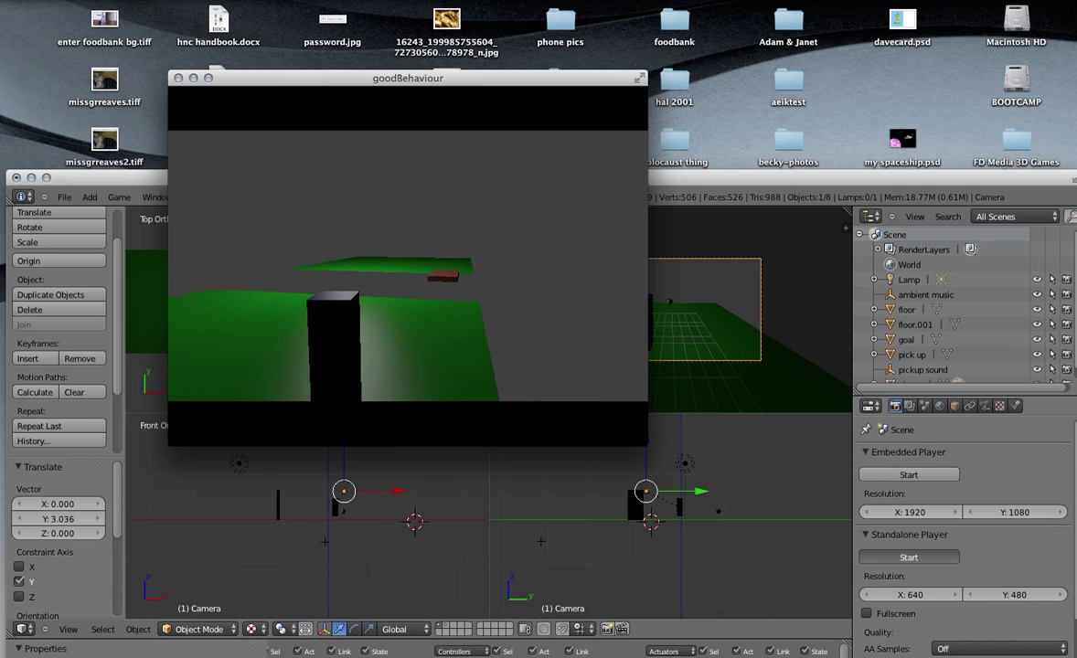
key("Escape")
left_click_drag(385, 180, 379, 12)
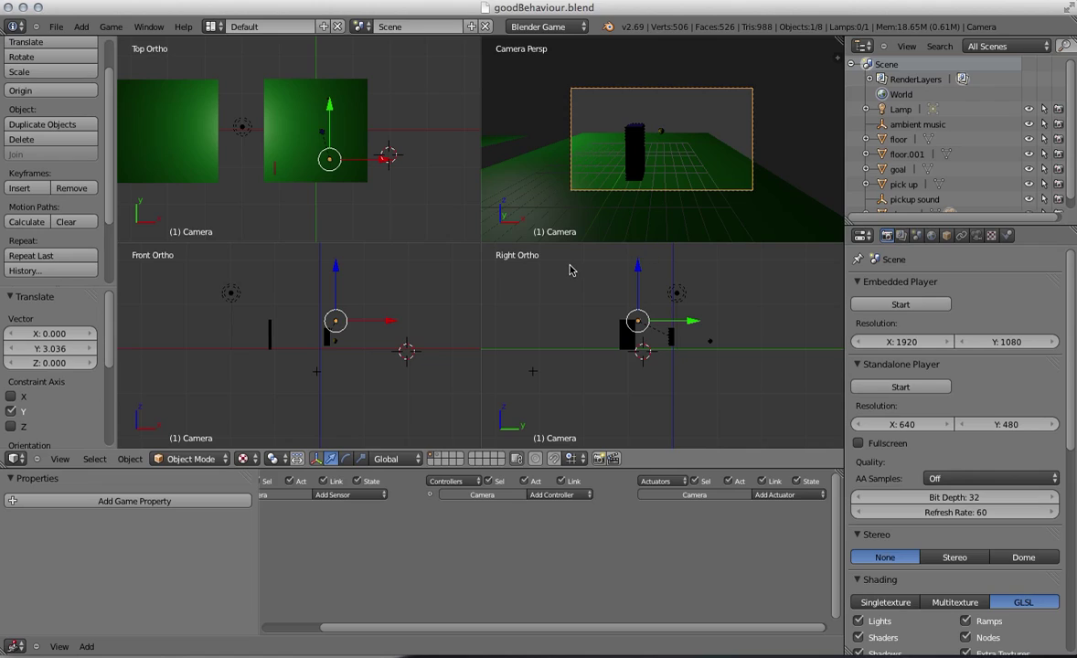
Step: Move the camera along Y and down Z inside the player, and set focal length to 17.743 mm
left_click_drag(331, 114, 372, 95)
scroll(336, 142, "down", 1)
scroll(334, 142, "up", 5)
scroll(640, 293, "up", 5)
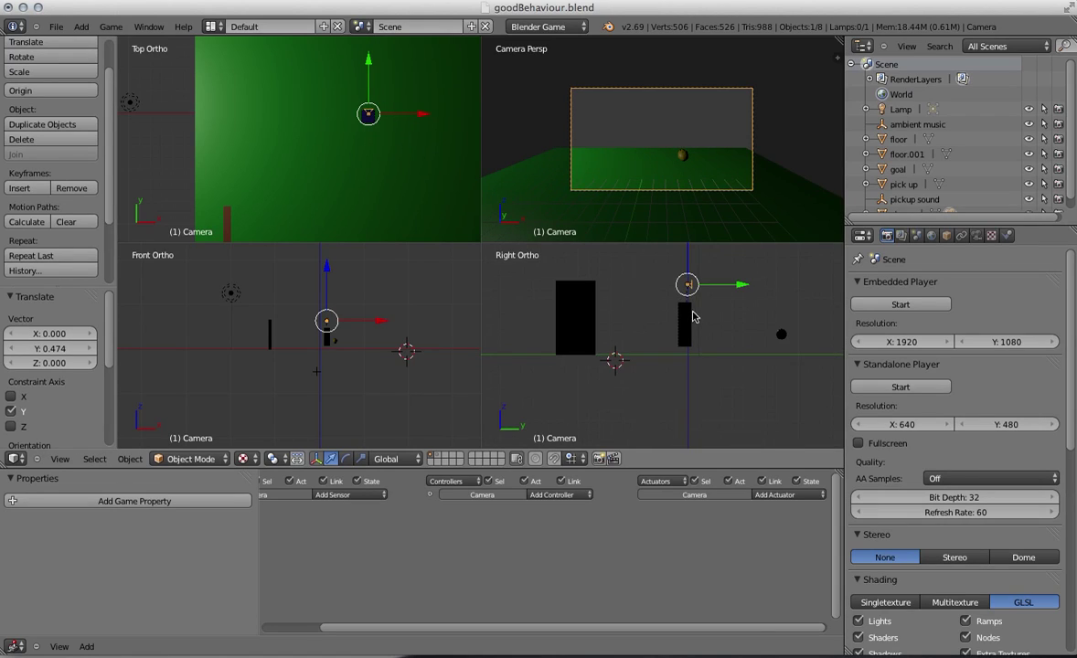
left_click_drag(690, 257, 692, 272)
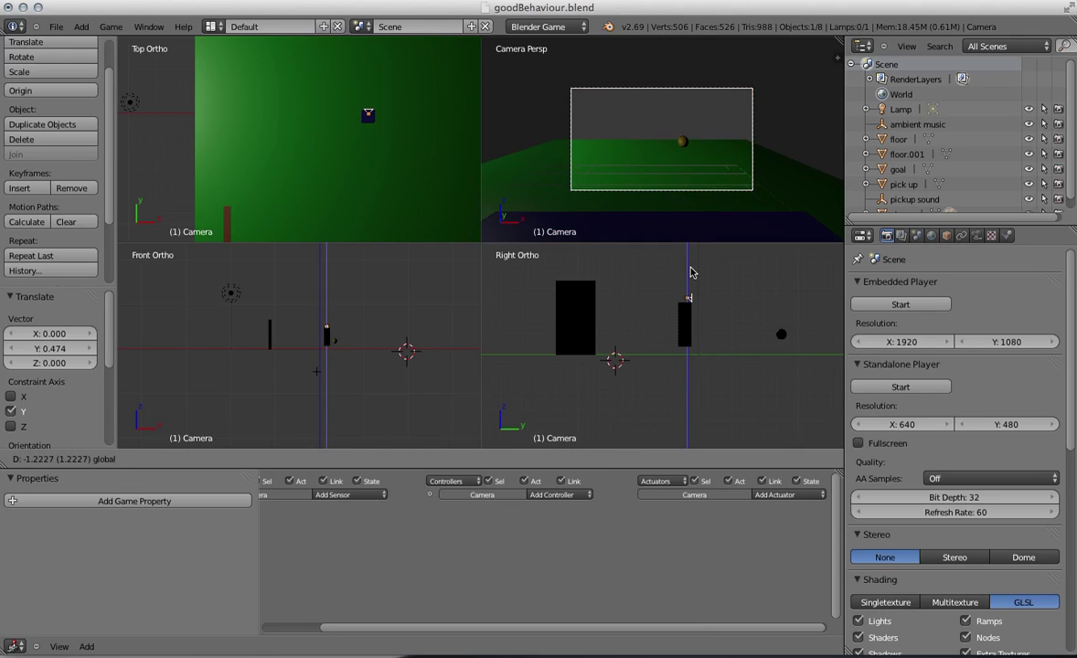
left_click_drag(690, 271, 691, 276)
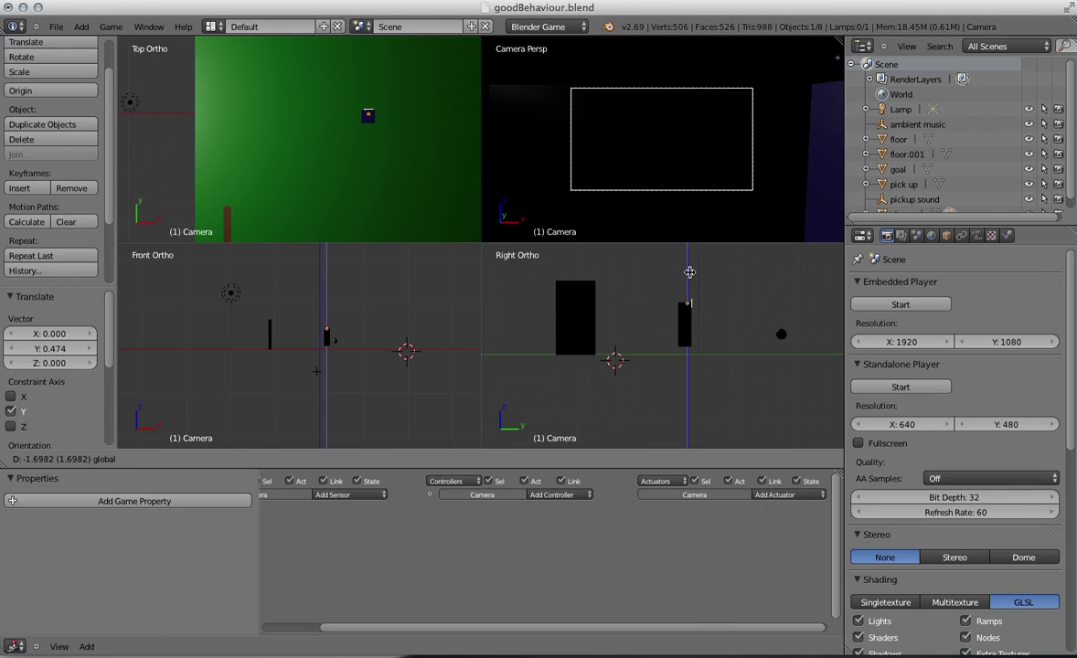
left_click_drag(689, 272, 692, 246)
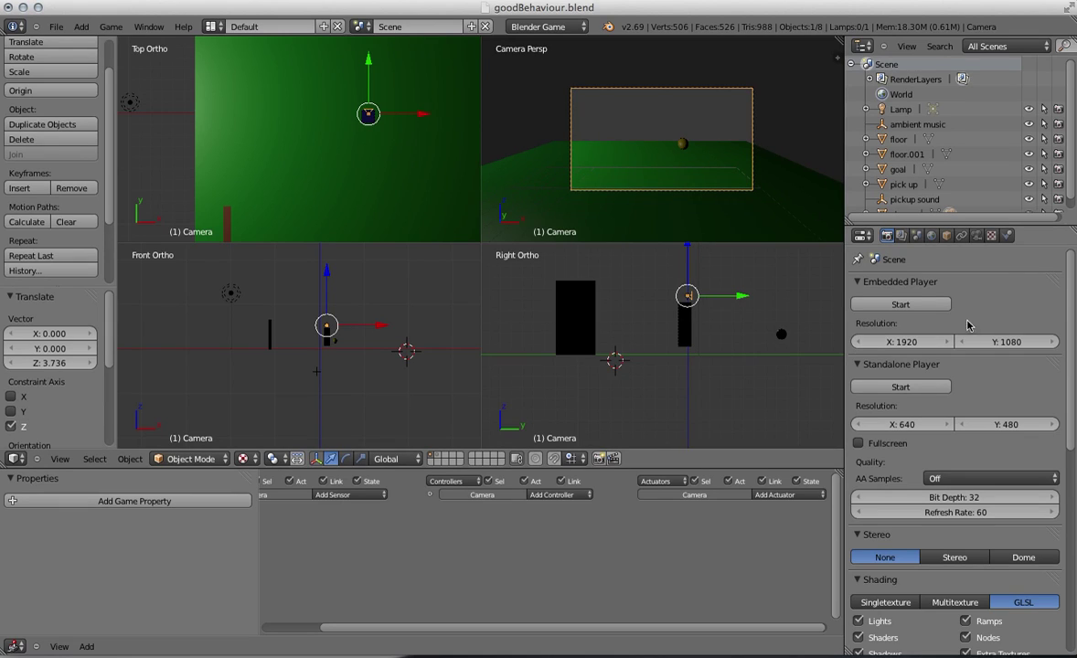
left_click(977, 235)
left_click_drag(933, 322, 934, 322)
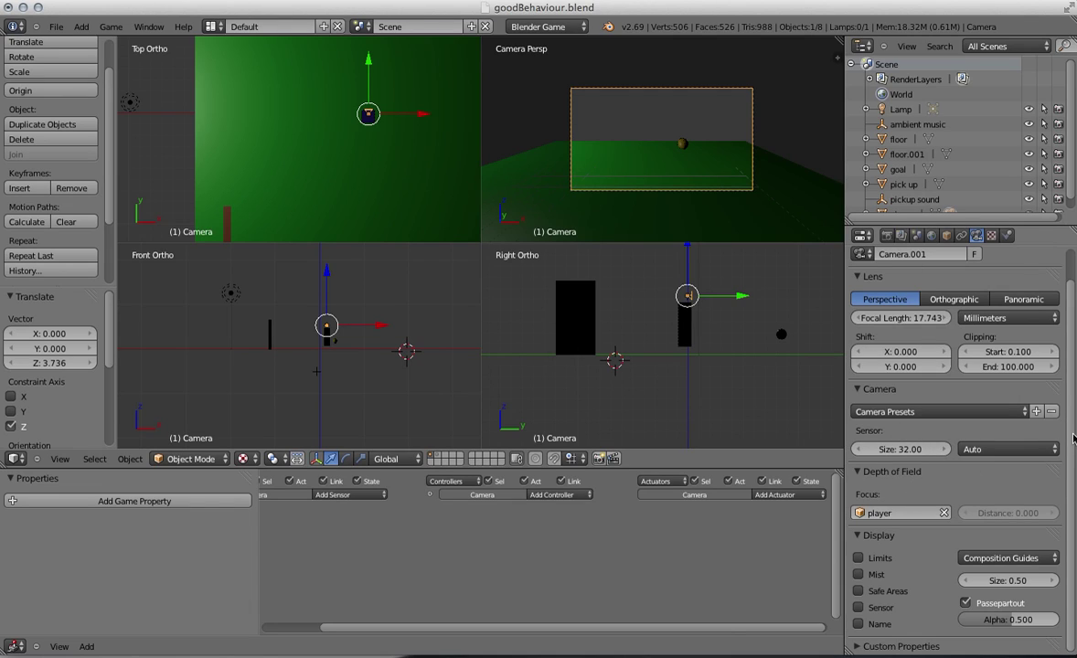
Step: Play the goodBehaviour game in the standalone player from the first-person camera, then quit with Esc
left_click(886, 237)
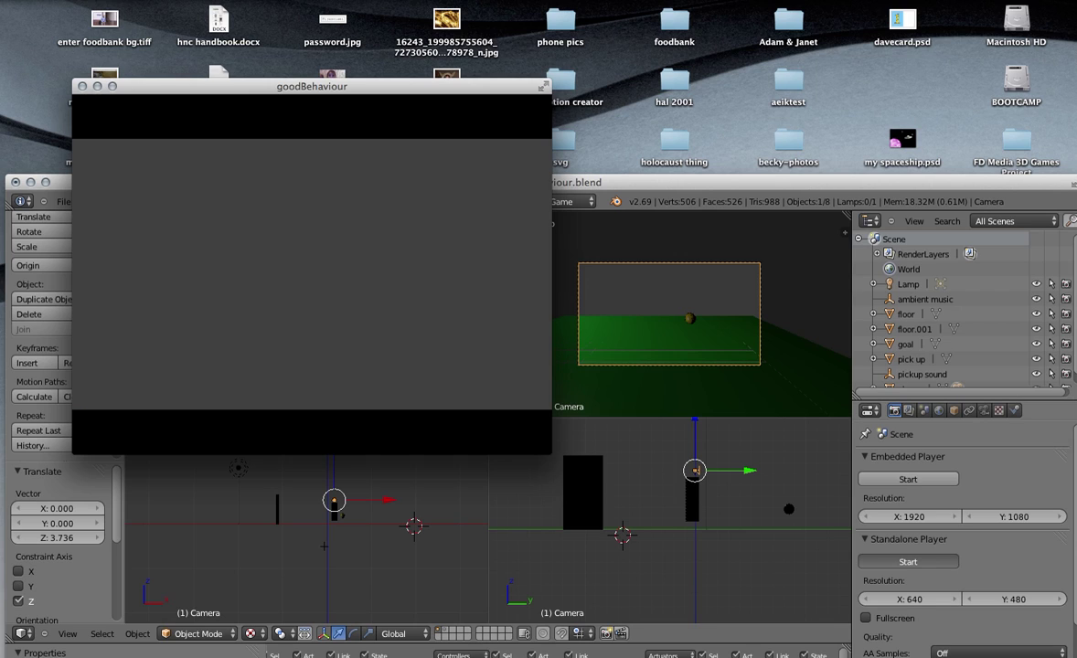
key("Escape")
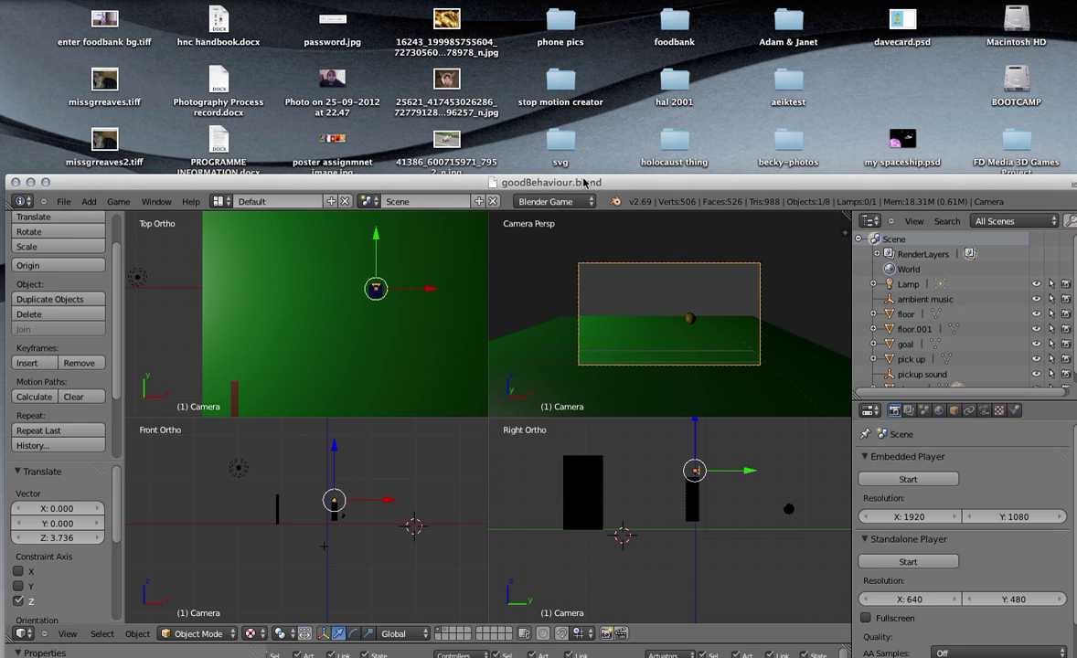
left_click_drag(583, 182, 578, 7)
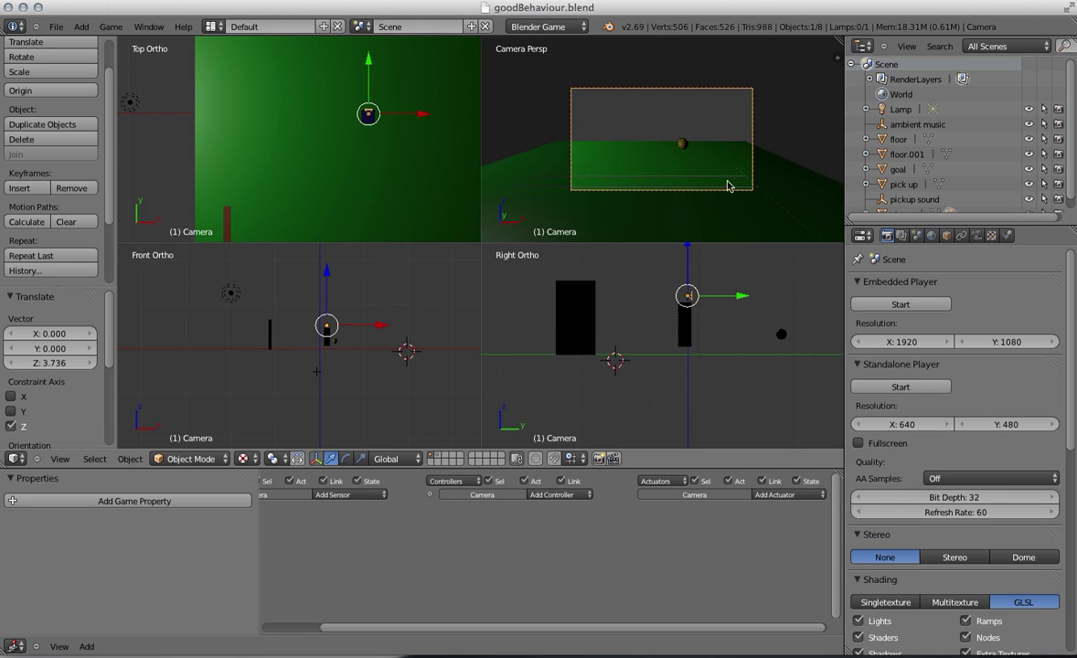
left_click(369, 64)
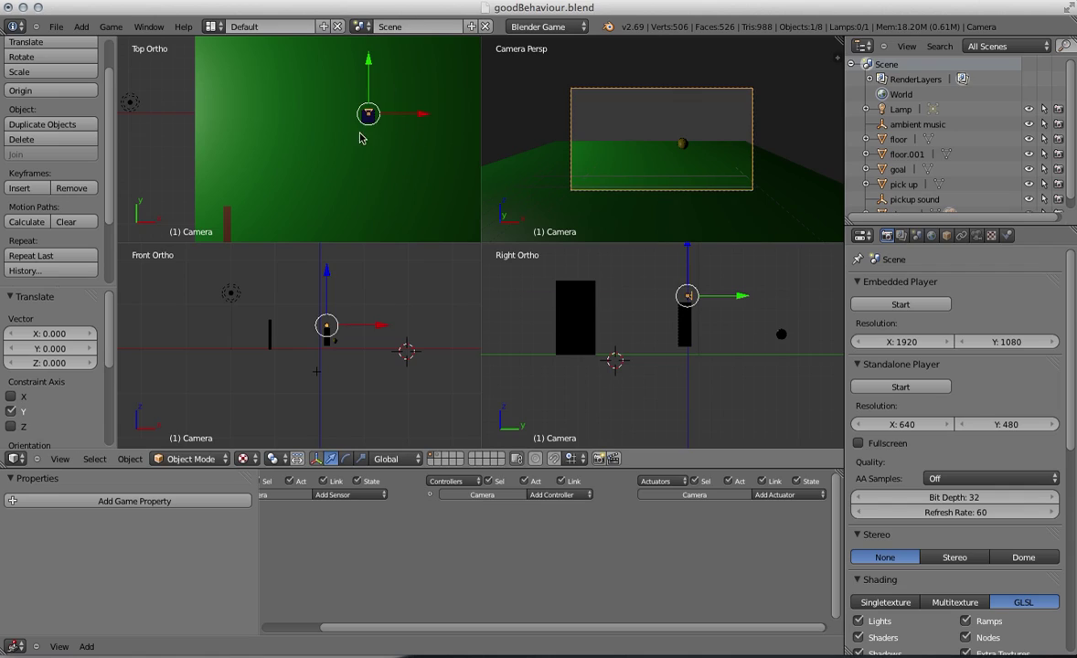